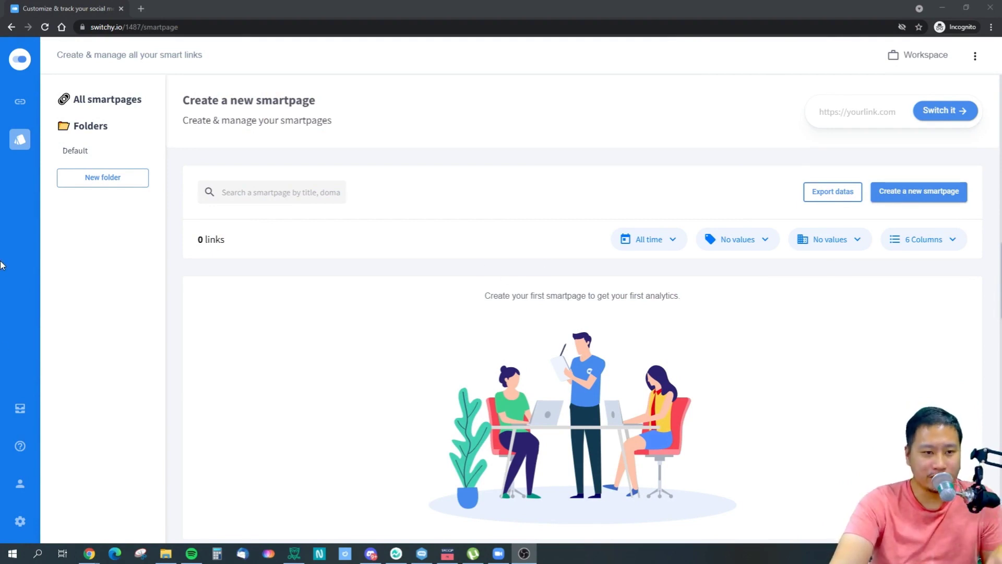
Permanently delete the Shop AppSumo test link from the URL Shortener list.
click(20, 102)
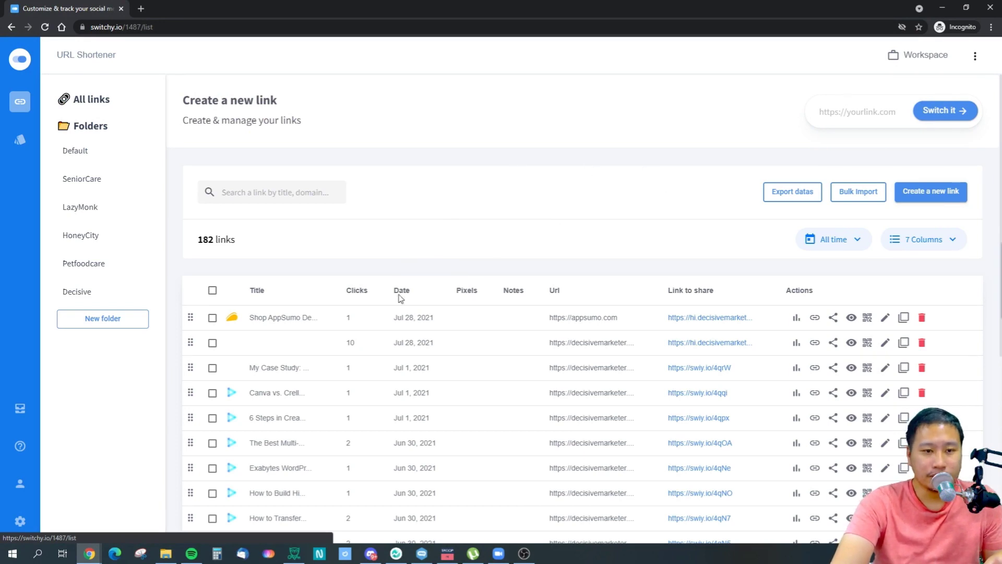
click(213, 317)
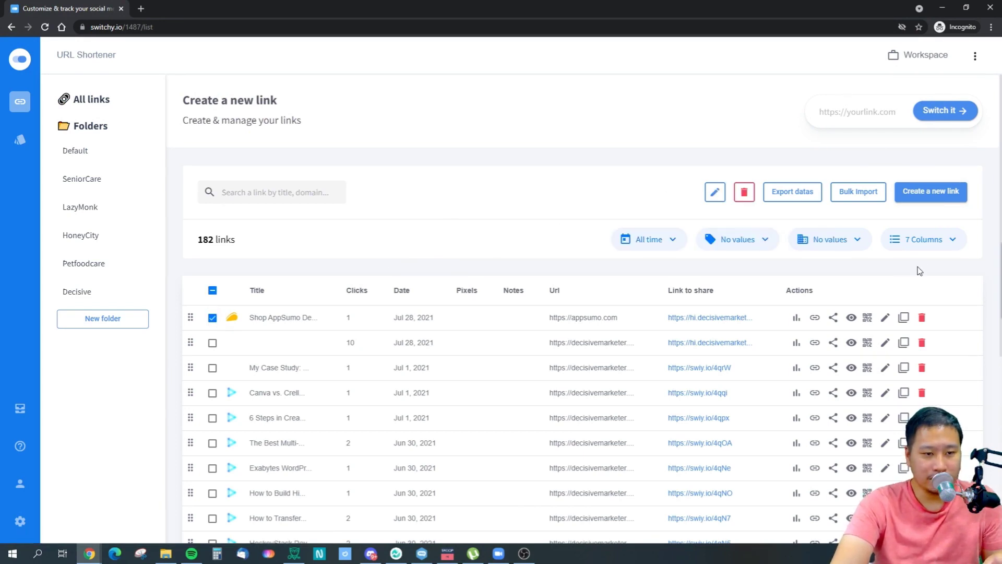
click(744, 192)
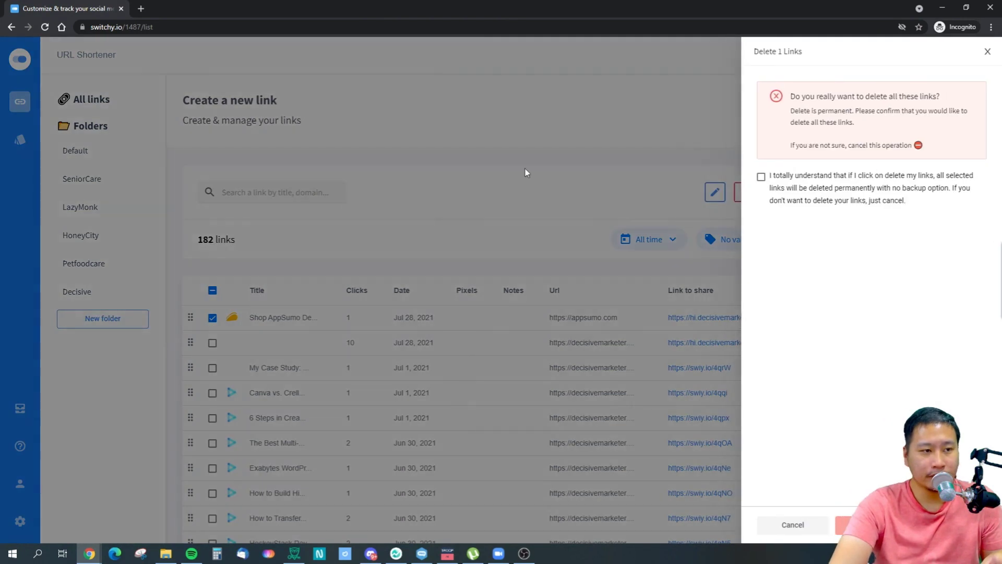
click(760, 177)
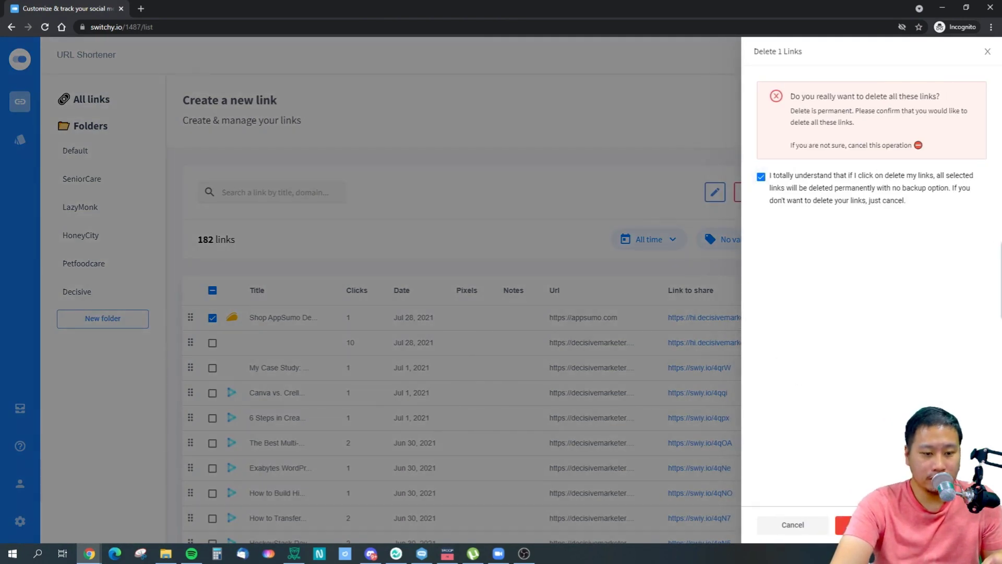
click(843, 524)
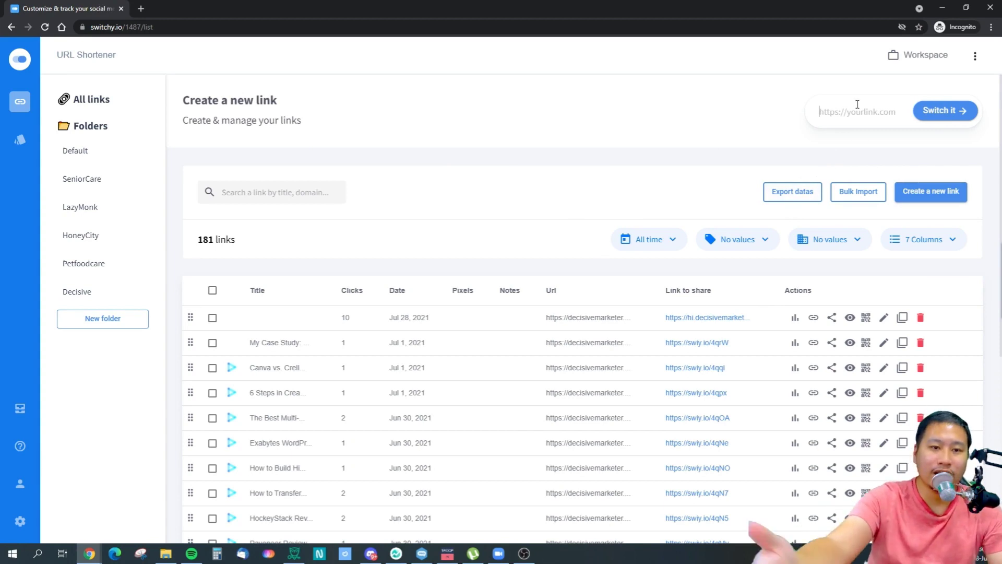
click(825, 116)
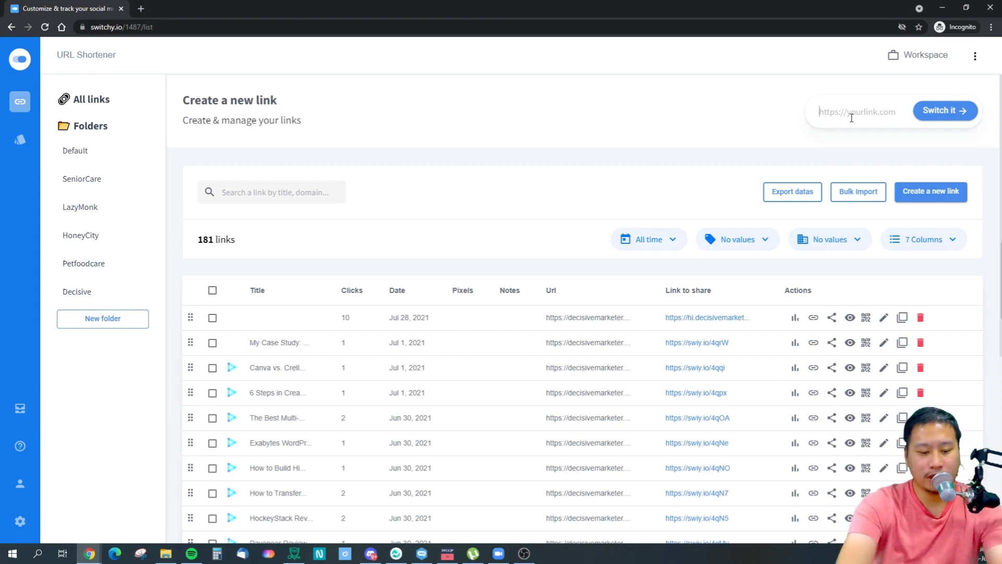
text(https://appsumo.com)
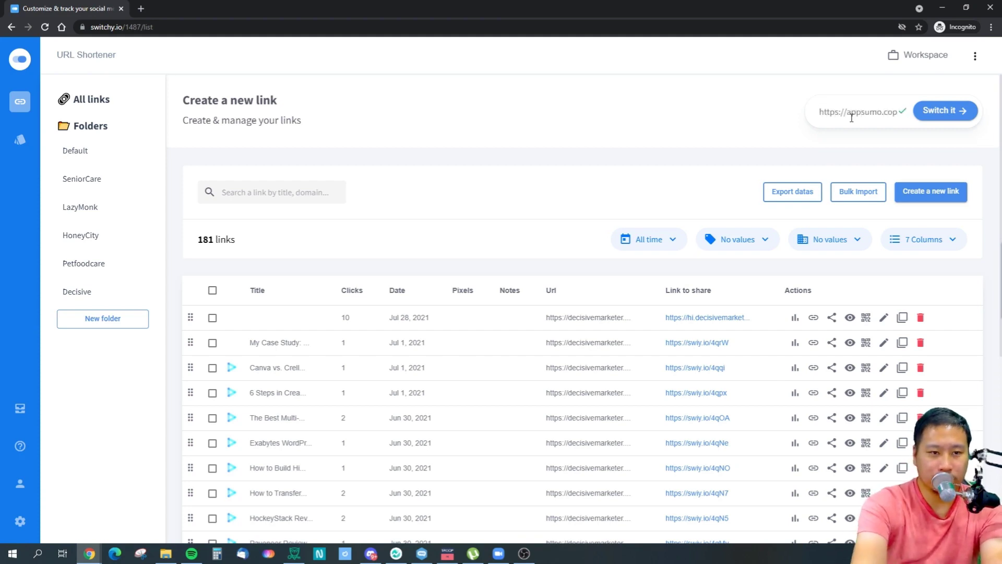
click(945, 111)
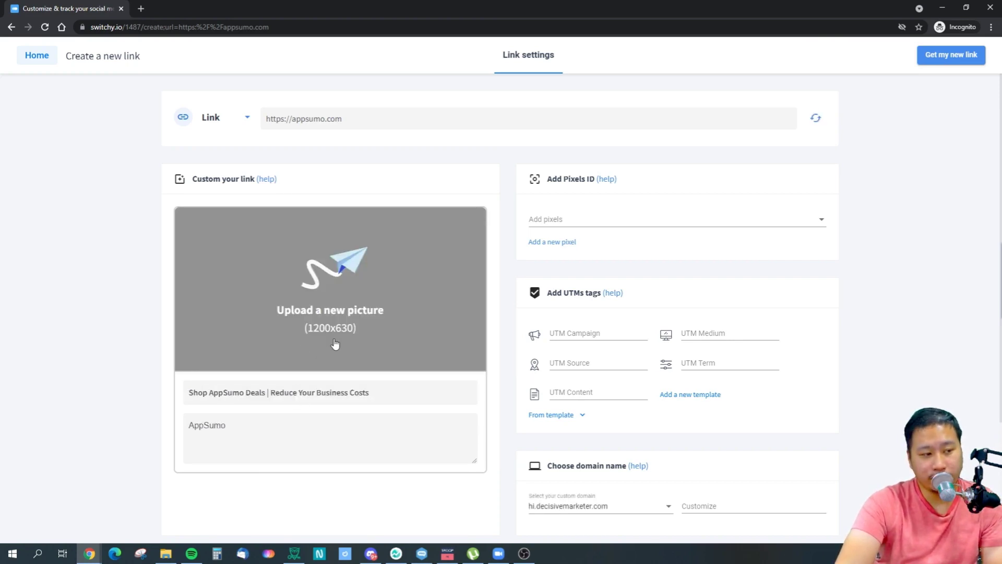
click(340, 290)
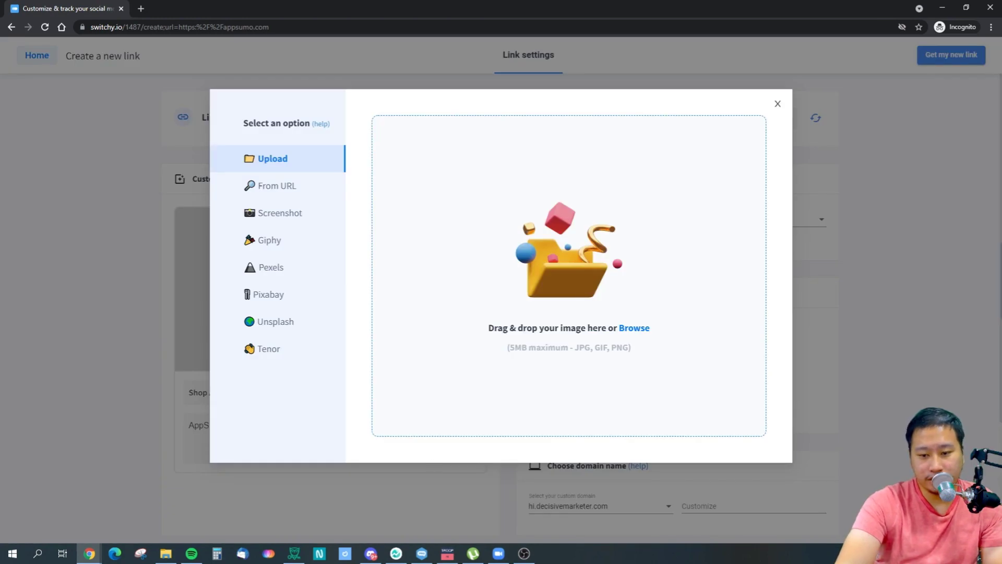
key(alt+Tab)
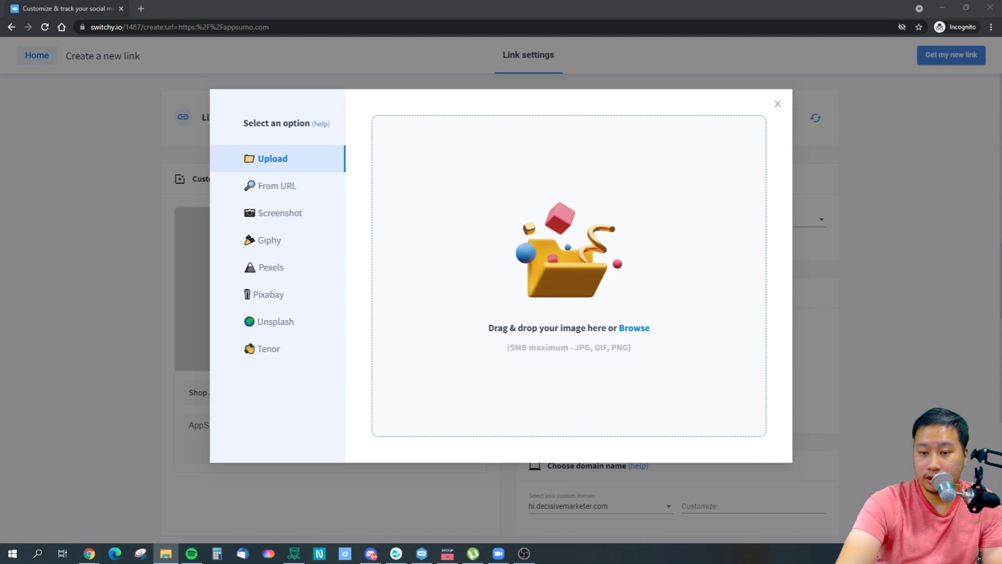
drag(1001, 230, 689, 224)
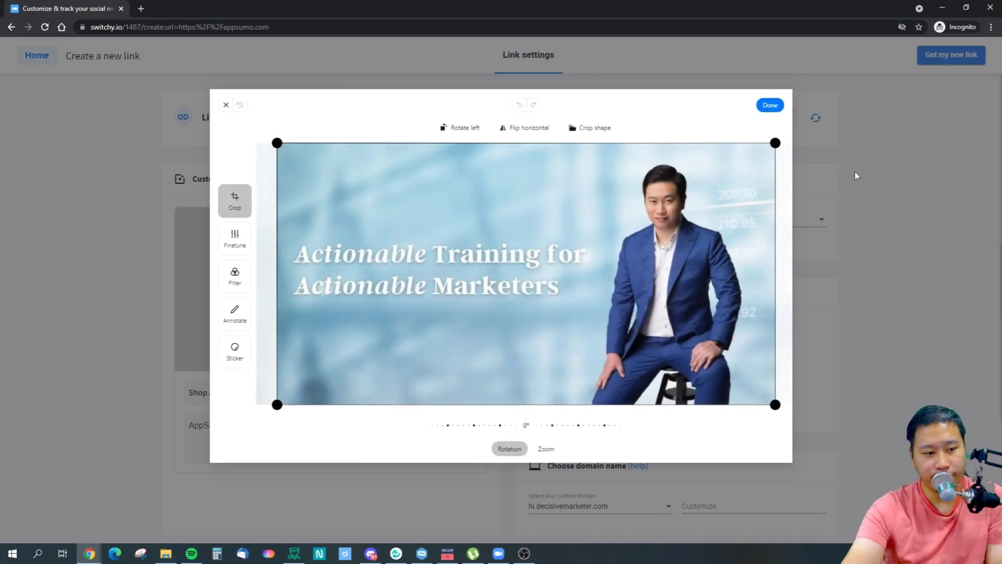
click(765, 106)
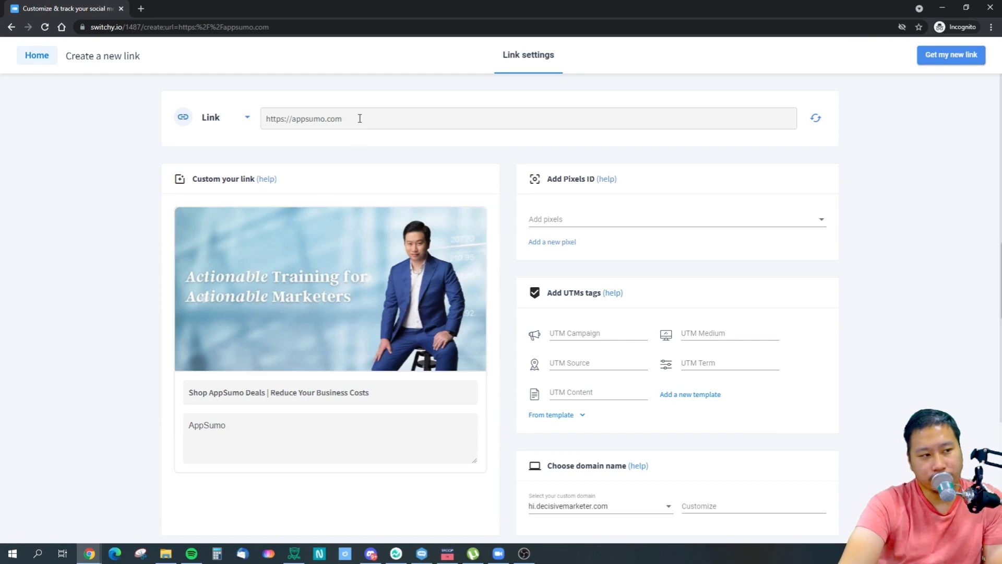
Add the Rugbysport tracking pixel to the AppSumo link.
drag(360, 119, 264, 117)
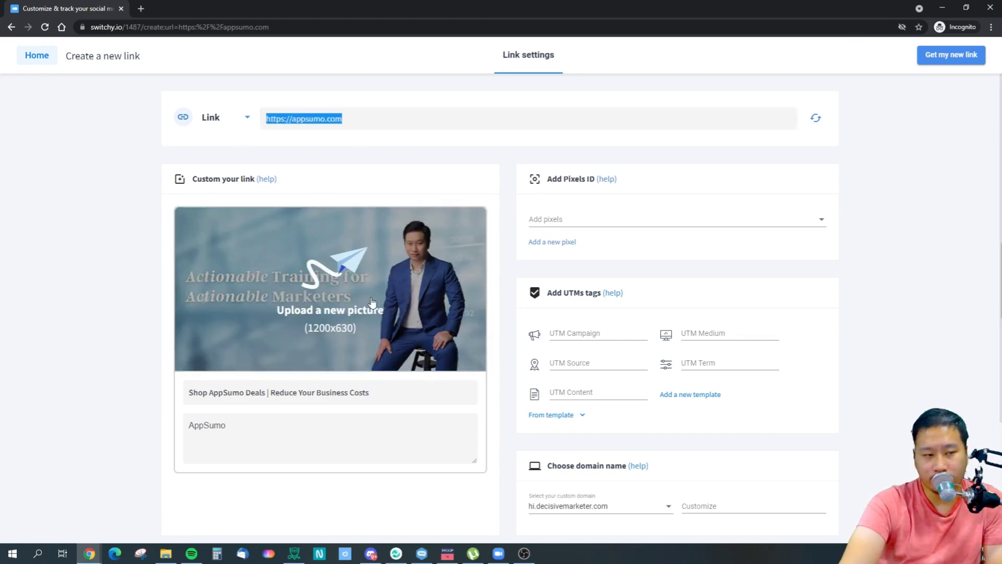
click(915, 331)
click(695, 220)
click(549, 245)
click(911, 308)
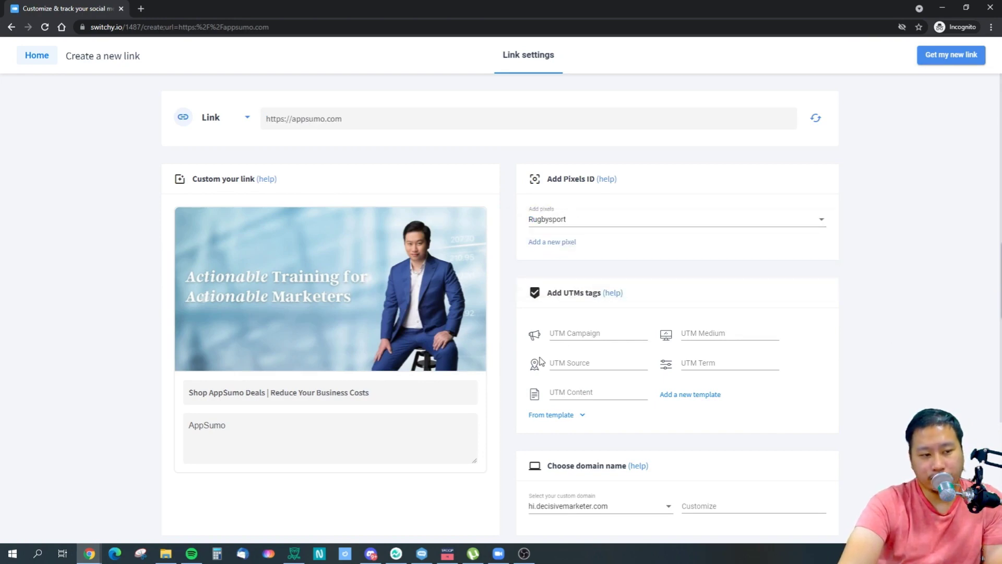
scroll(540, 361, down, 3)
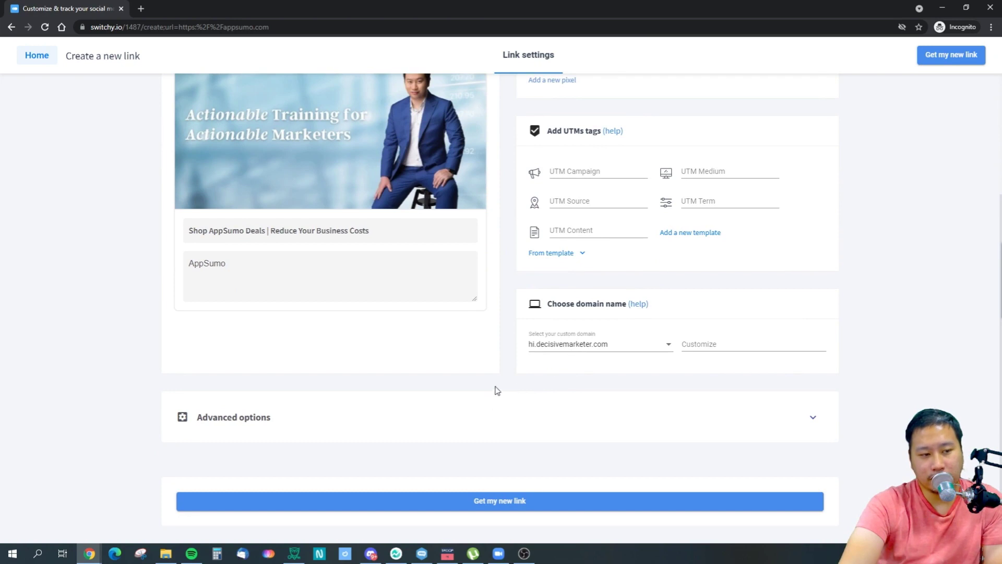
Use hi.decisivemarketer.com as the link domain with the custom slug appsumo.
click(546, 350)
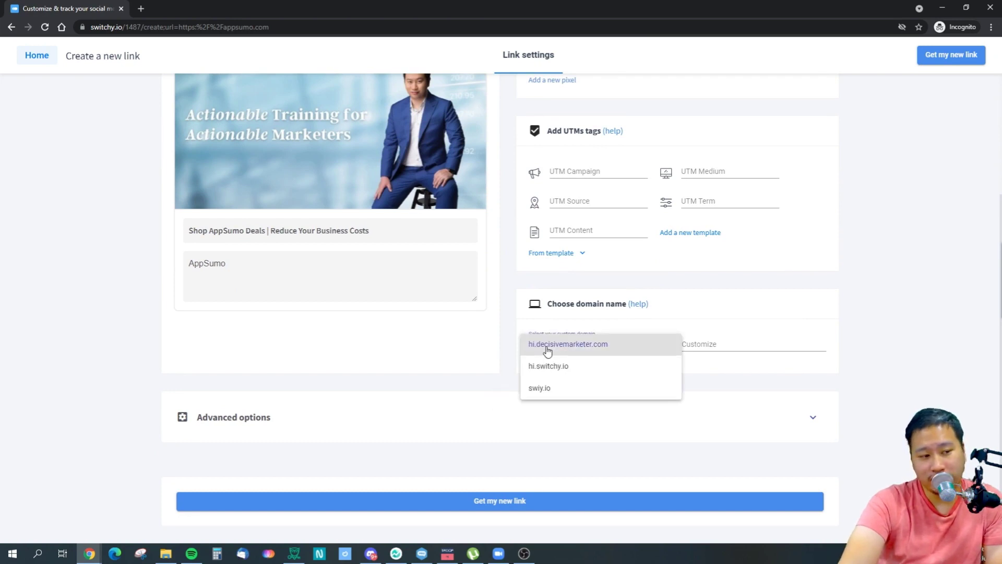
click(561, 352)
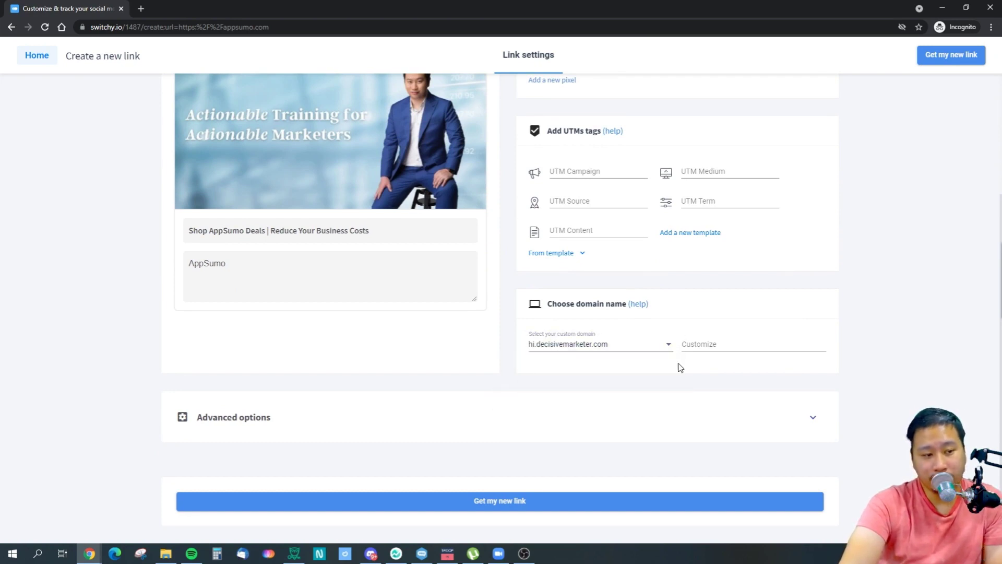
click(732, 349)
text(tes)
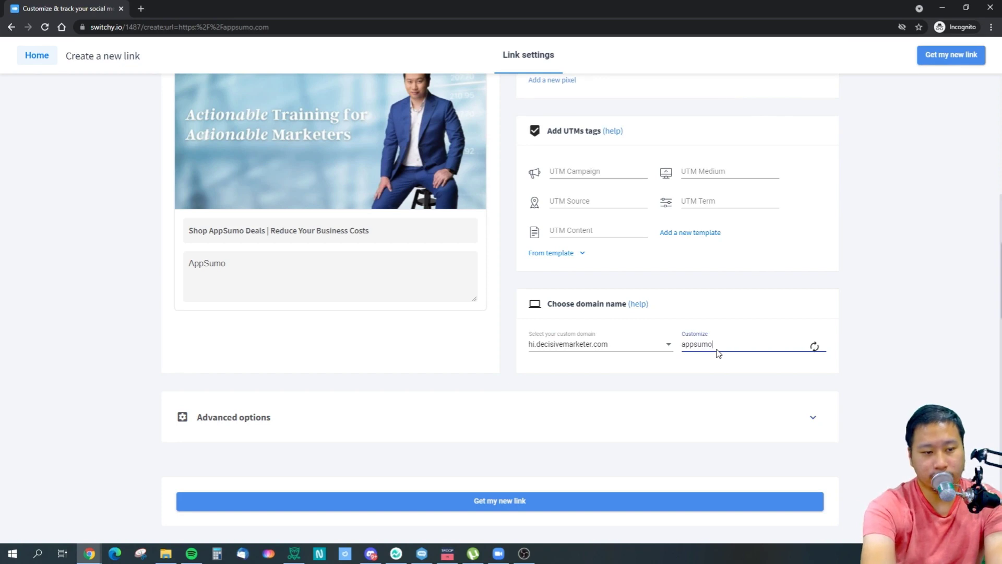
Expand the advanced options and check the folder list without choosing a folder.
click(420, 418)
scroll(368, 405, down, 3)
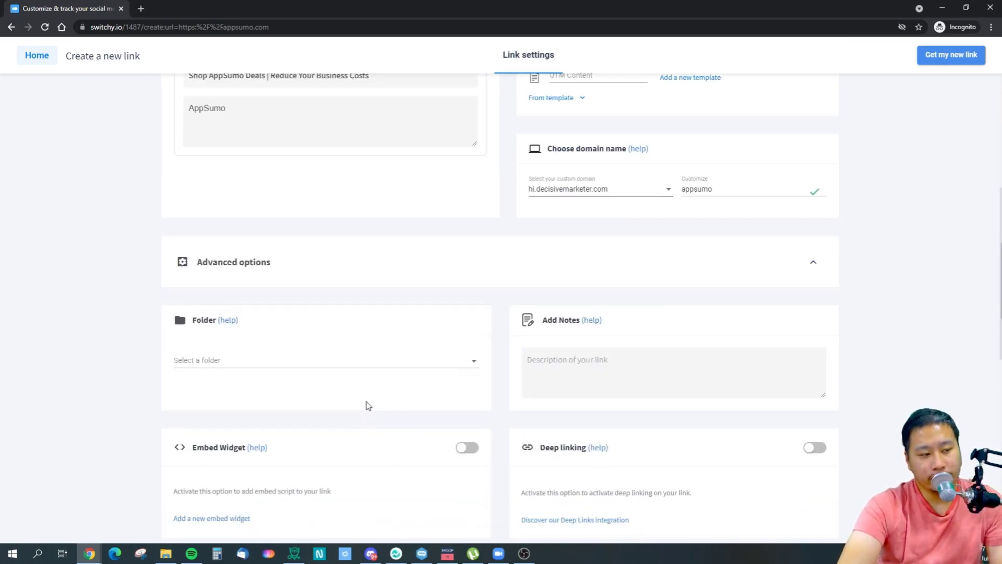
click(253, 361)
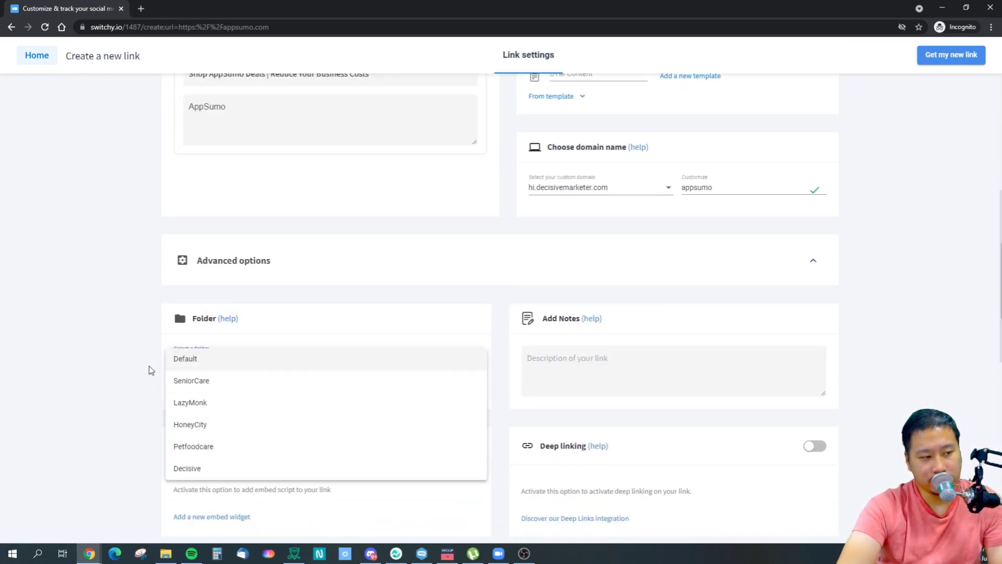
click(104, 403)
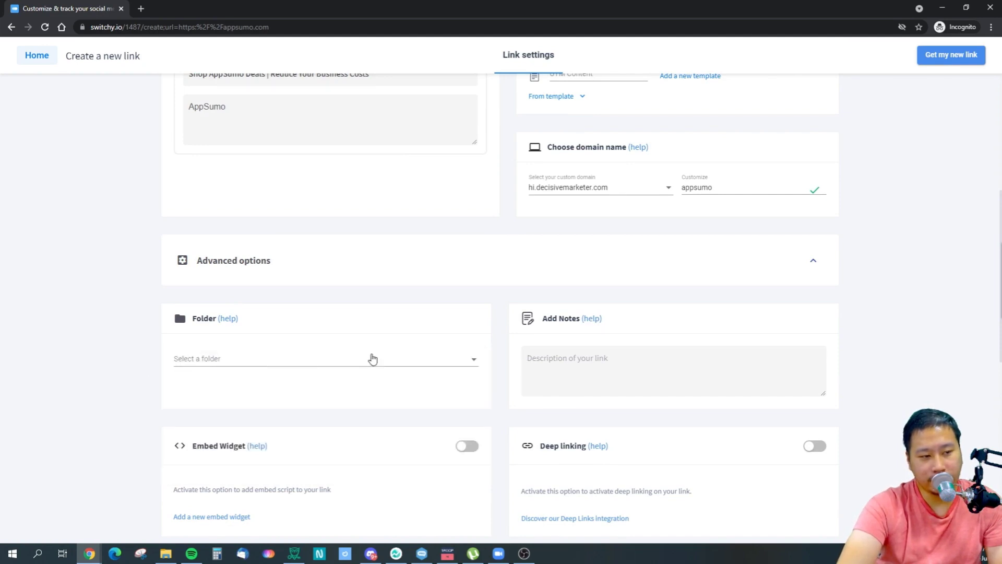
scroll(536, 420, down, 2)
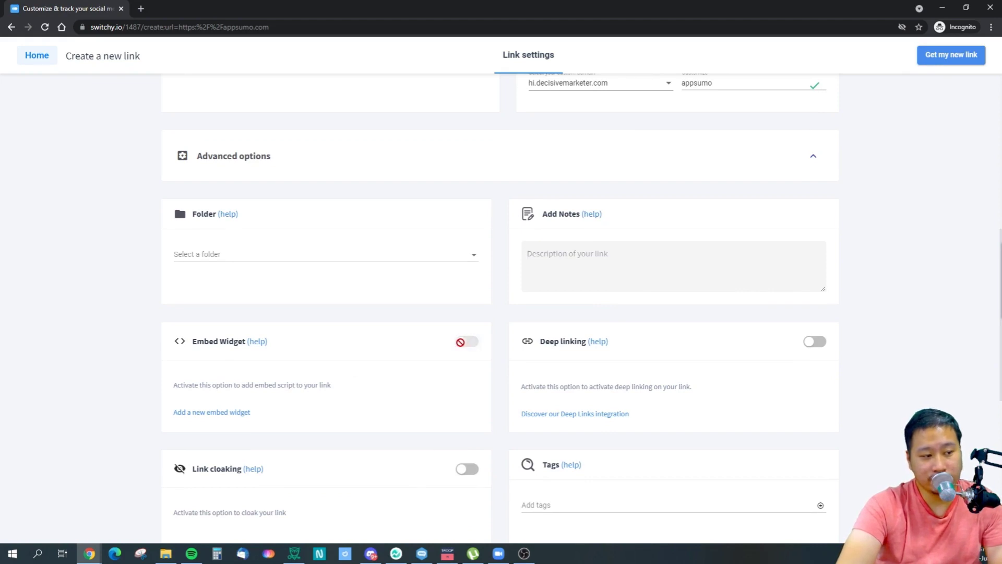
Turn on Embed Widget for the link and open its help article.
click(462, 343)
click(360, 386)
click(257, 342)
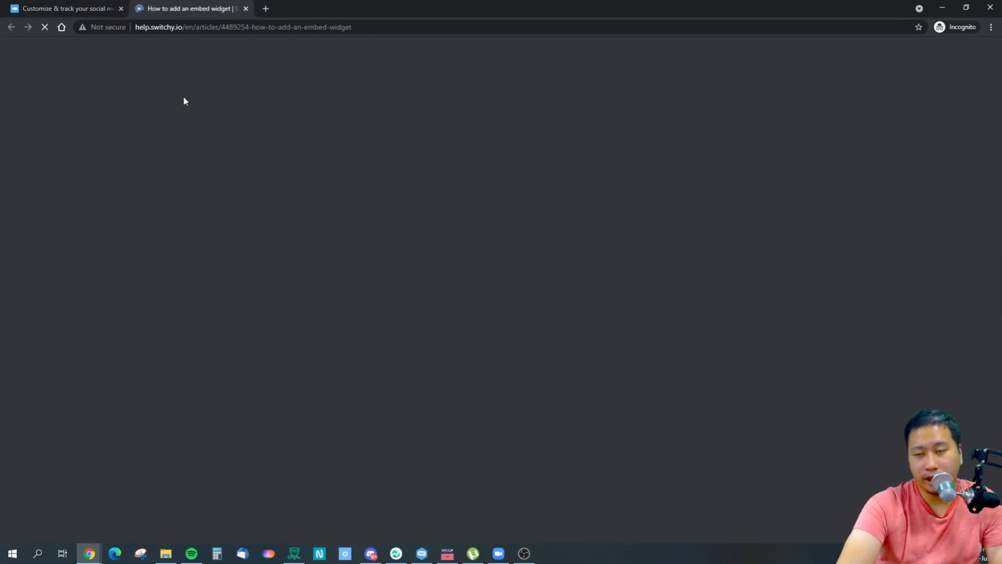
Read through the embed widget help article, then return to the Switchy link settings.
scroll(245, 183, down, 5)
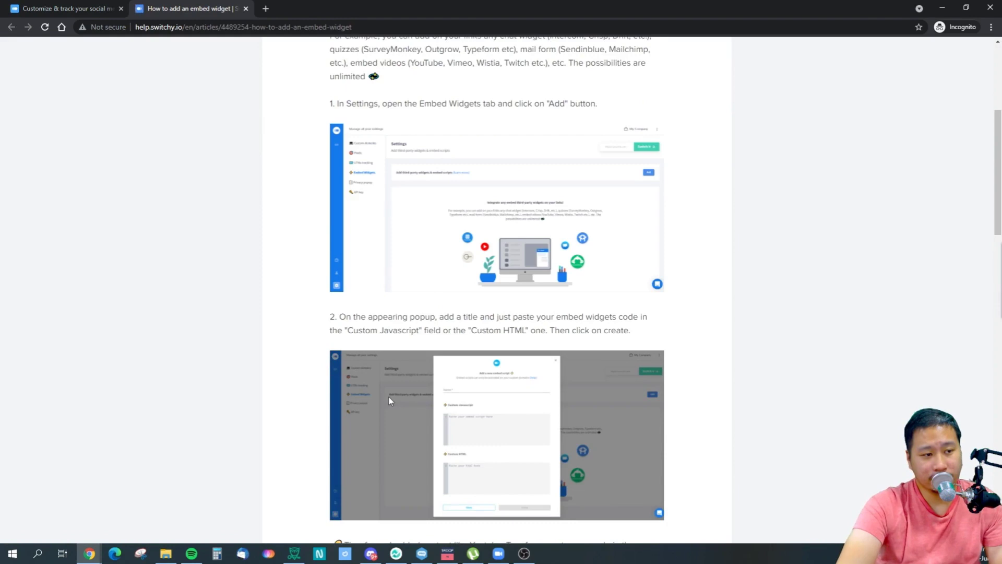
scroll(316, 360, up, 3)
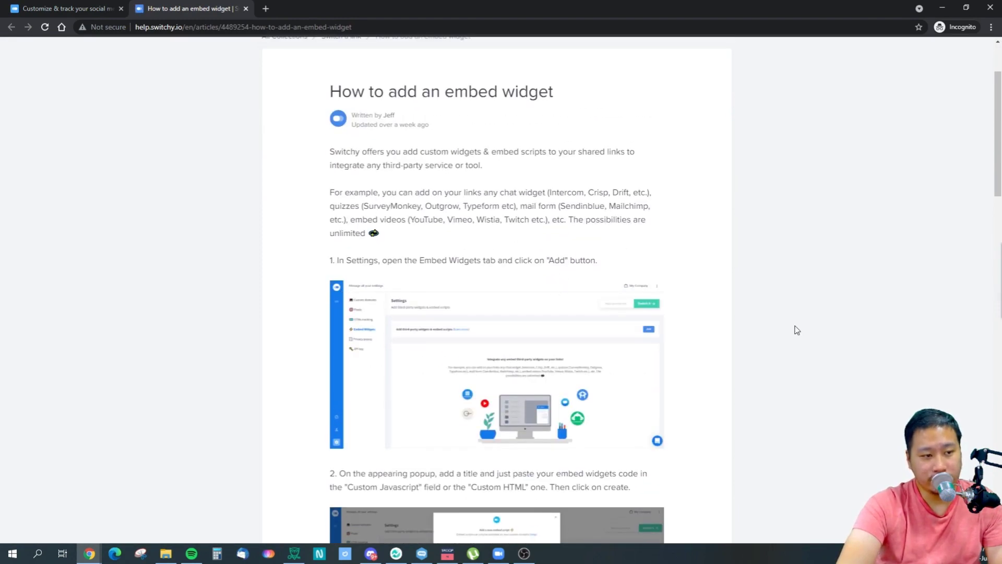
scroll(724, 329, down, 12)
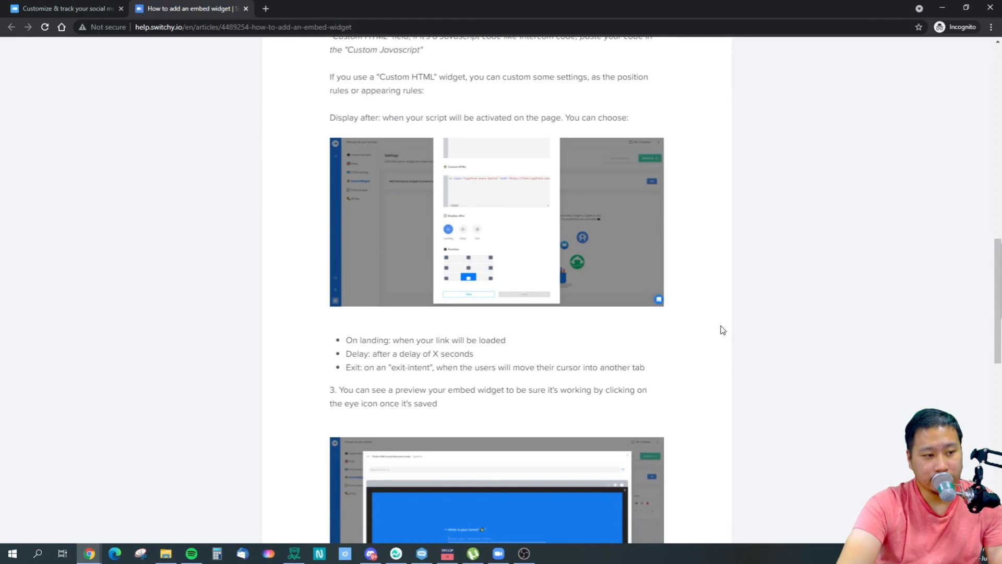
scroll(722, 329, up, 4)
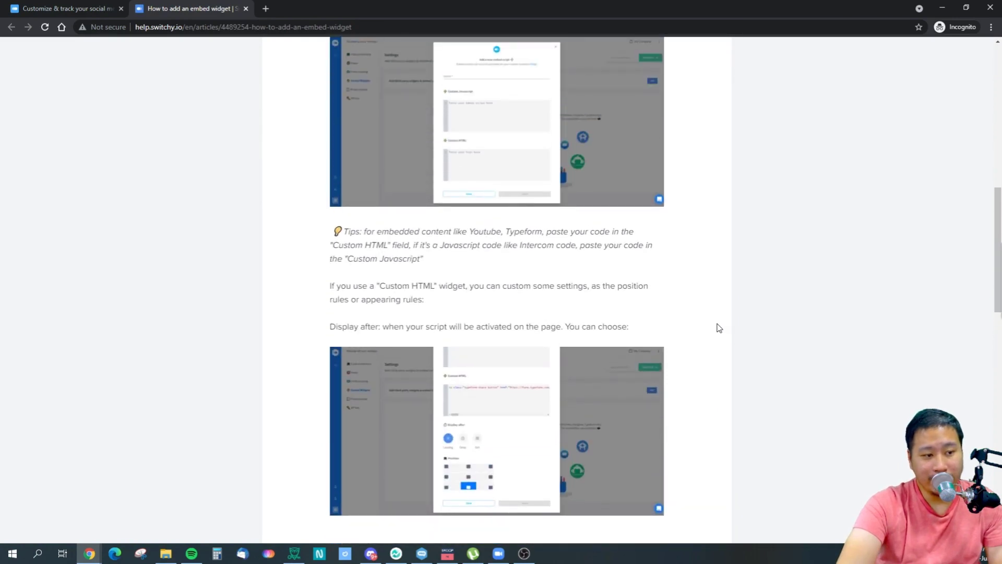
scroll(480, 331, up, 2)
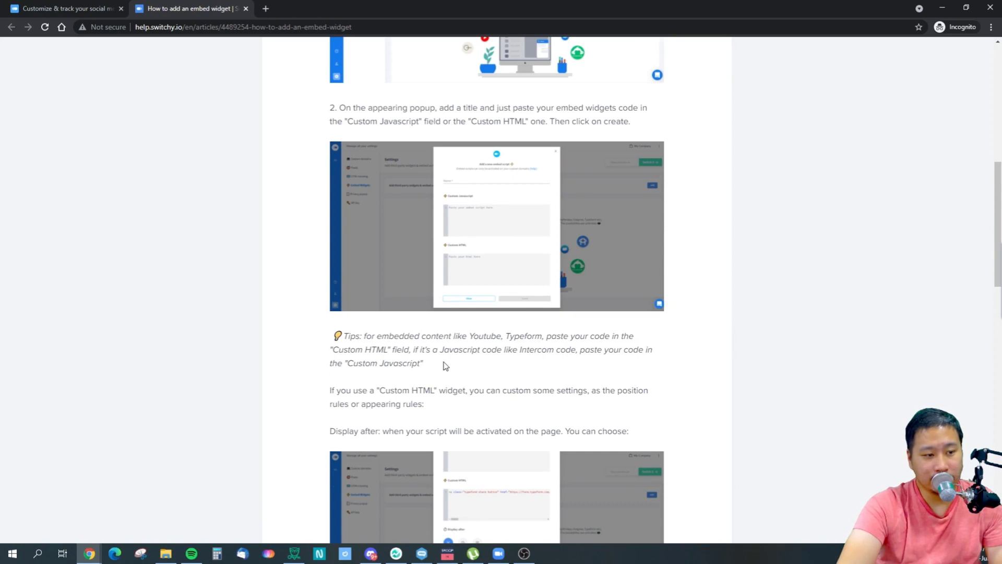
scroll(445, 366, up, 3)
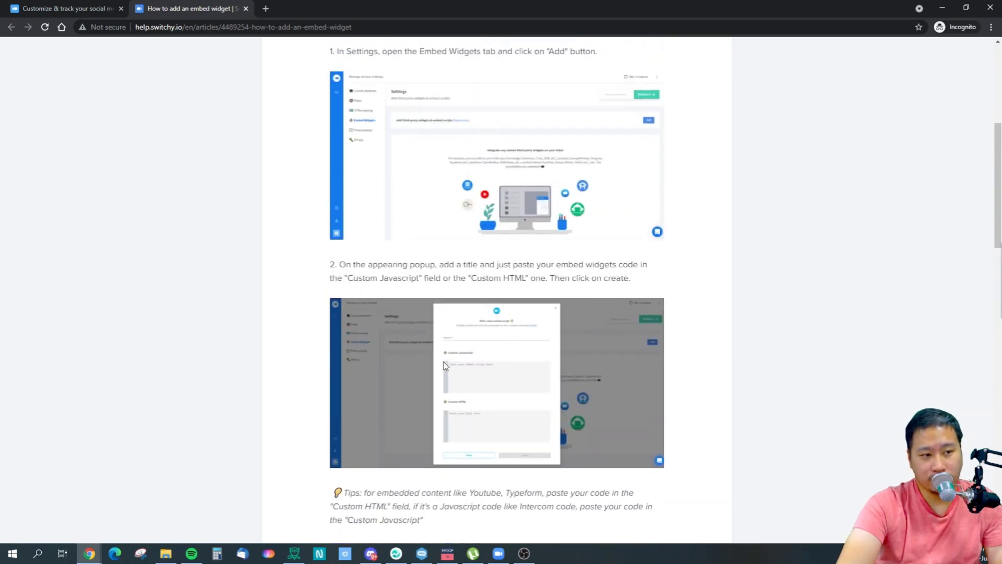
scroll(444, 363, down, 15)
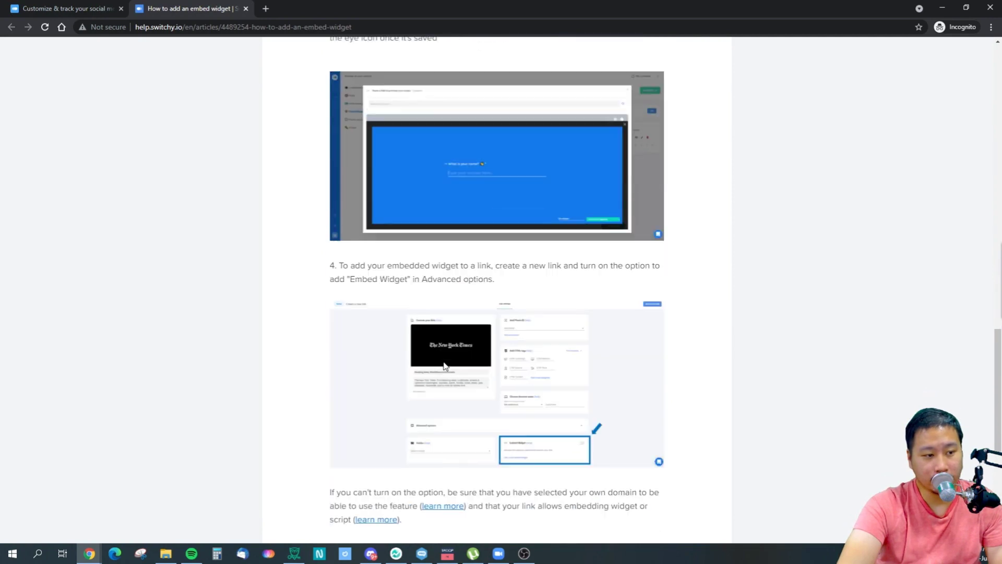
scroll(445, 364, down, 5)
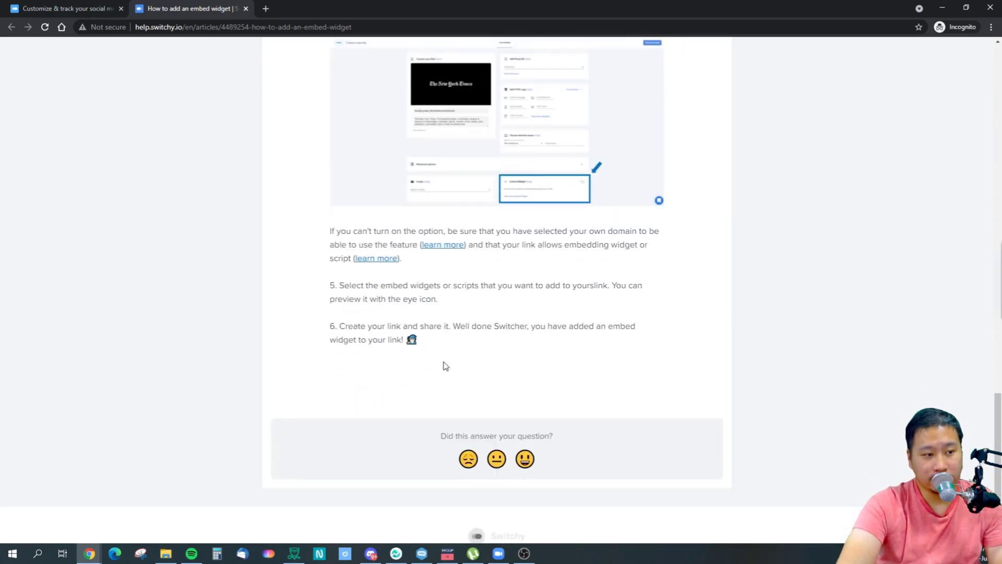
scroll(444, 364, up, 9)
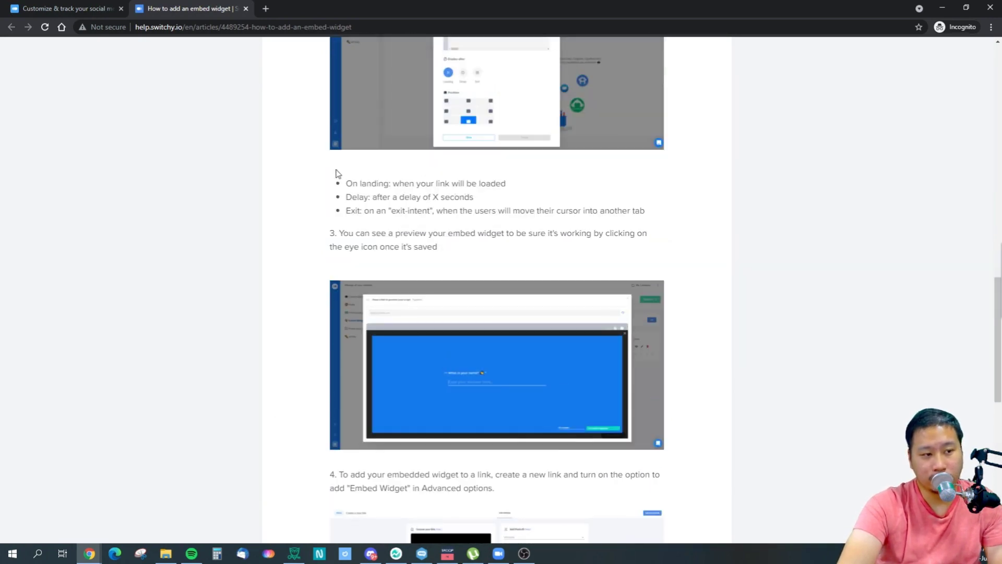
key(ctrl+shift+Tab)
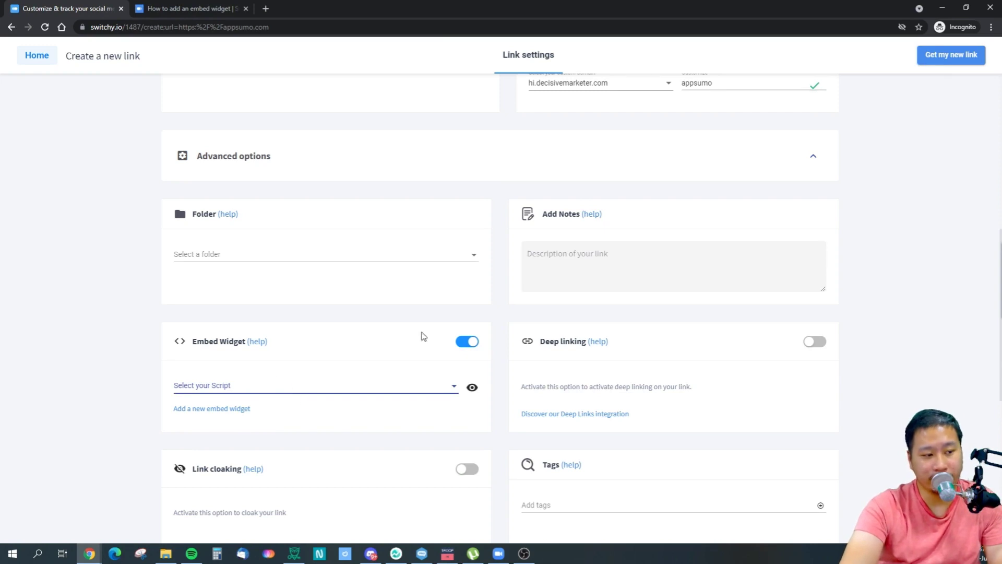
Switch Embed Widget off and activate link cloaking for the AppSumo link.
click(467, 345)
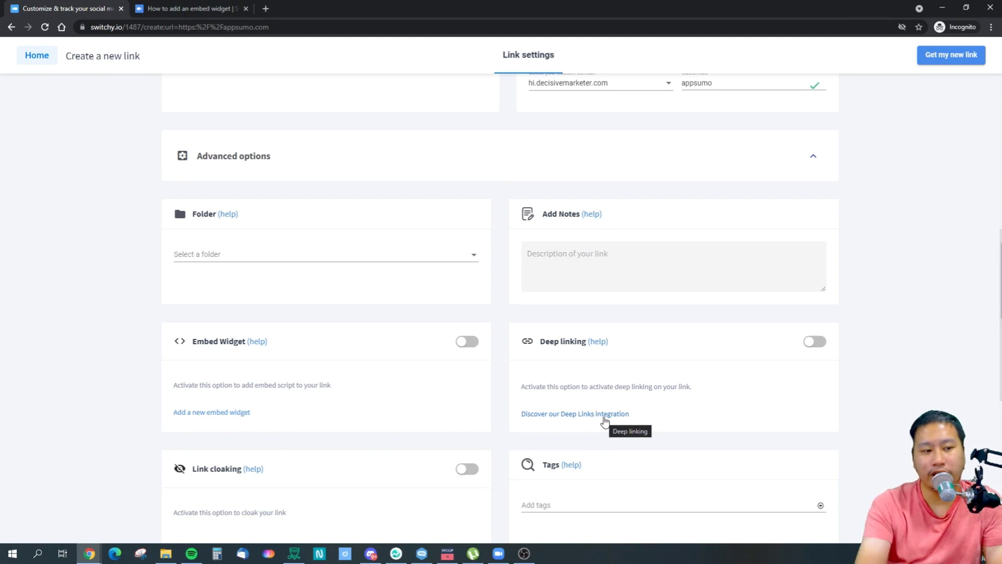
scroll(593, 416, down, 3)
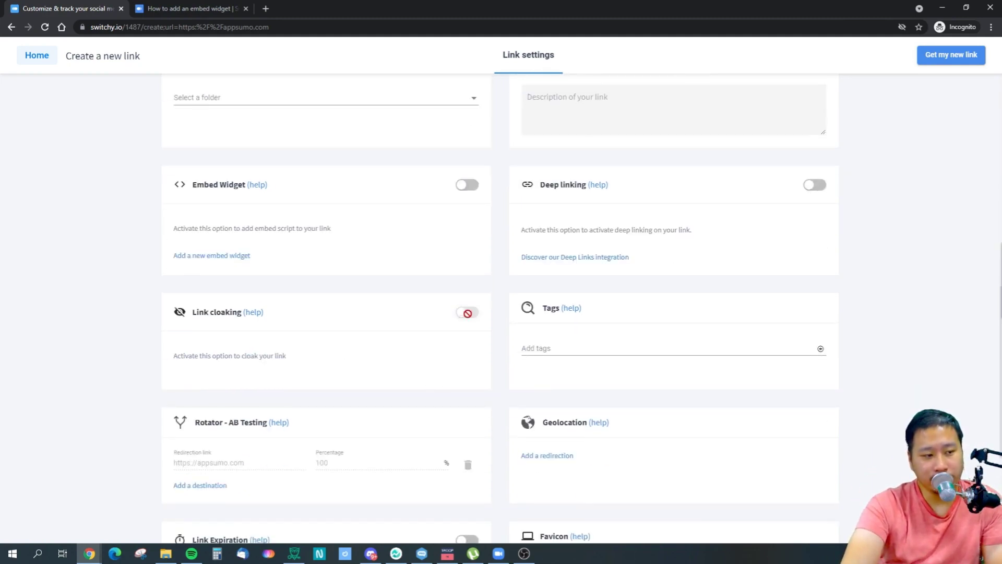
click(477, 314)
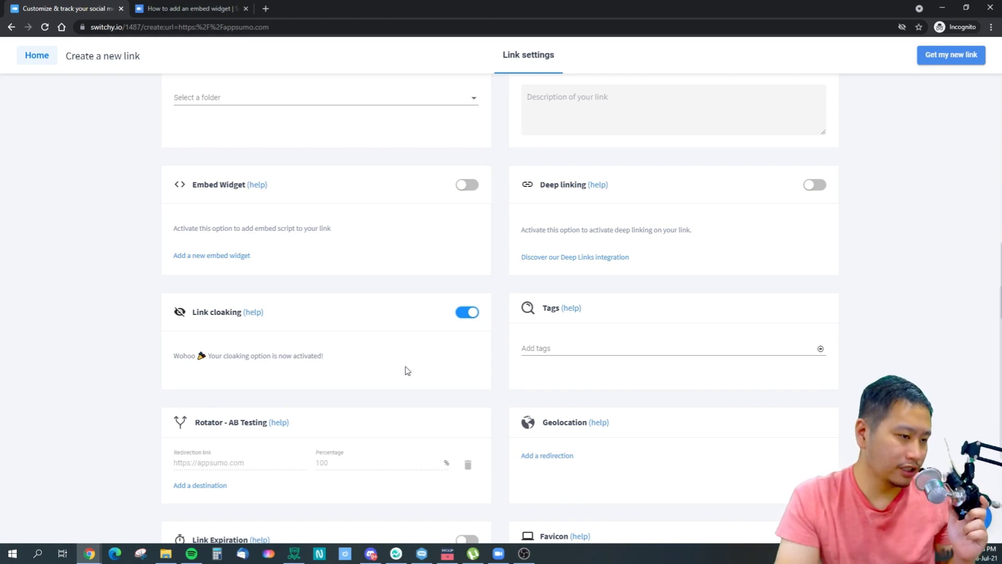
scroll(944, 335, up, 3)
scroll(970, 412, up, 6)
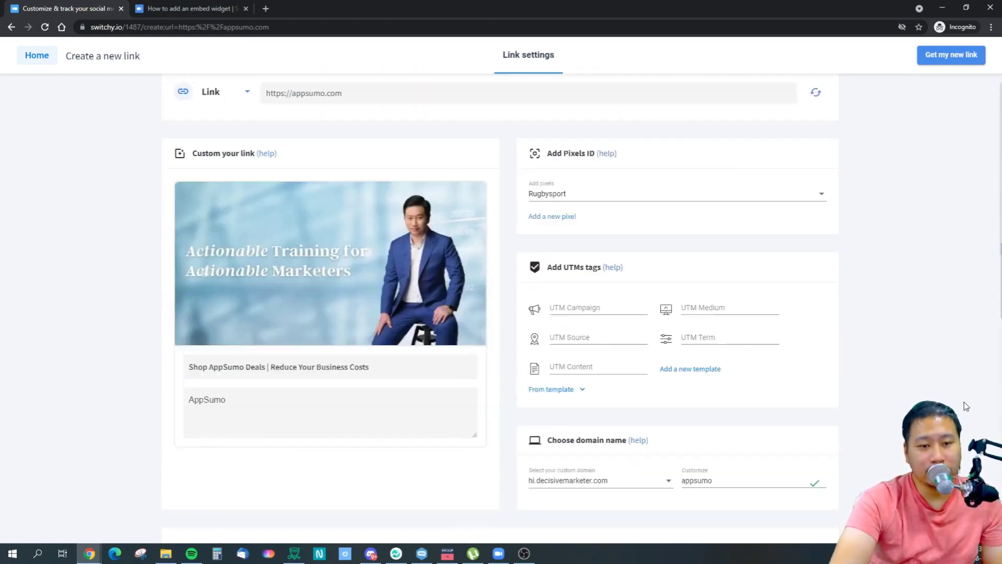
scroll(966, 406, up, 1)
drag(354, 114, 235, 138)
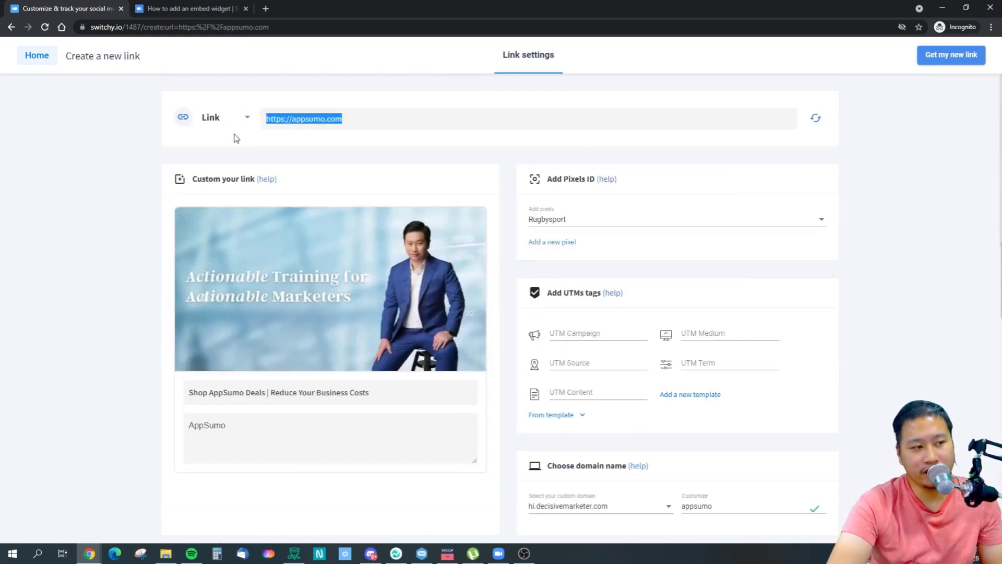
click(330, 125)
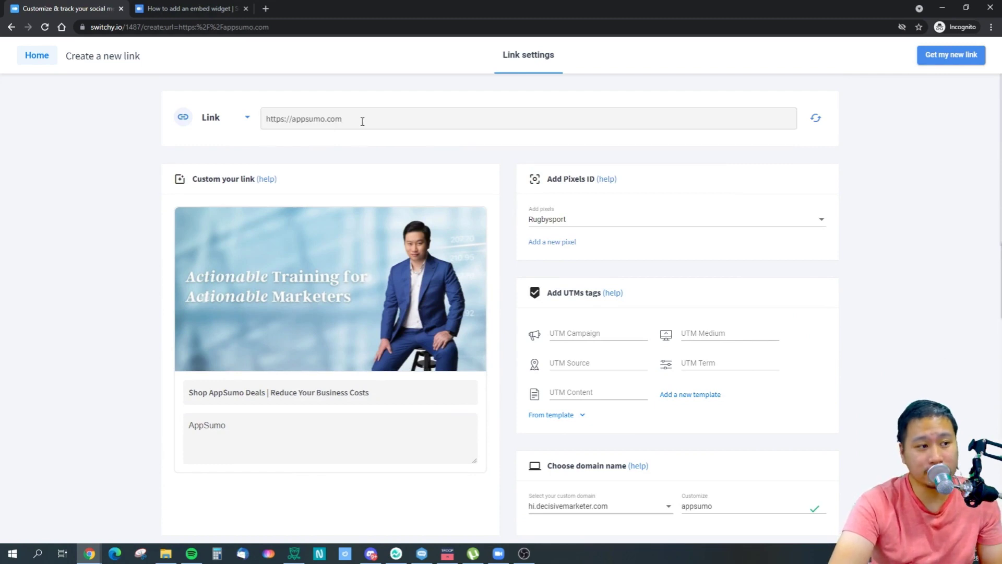
drag(362, 122, 278, 125)
click(347, 127)
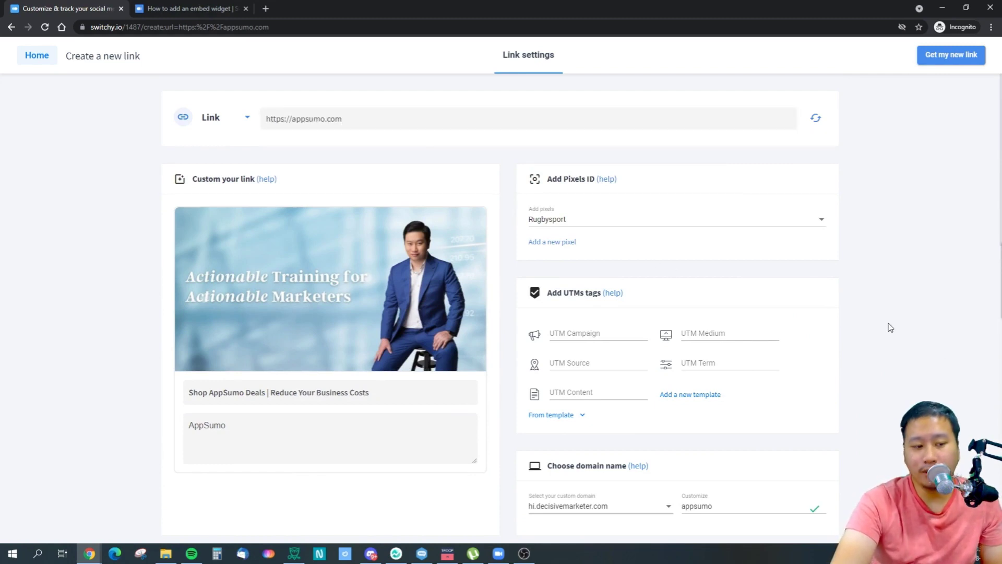
scroll(890, 327, down, 5)
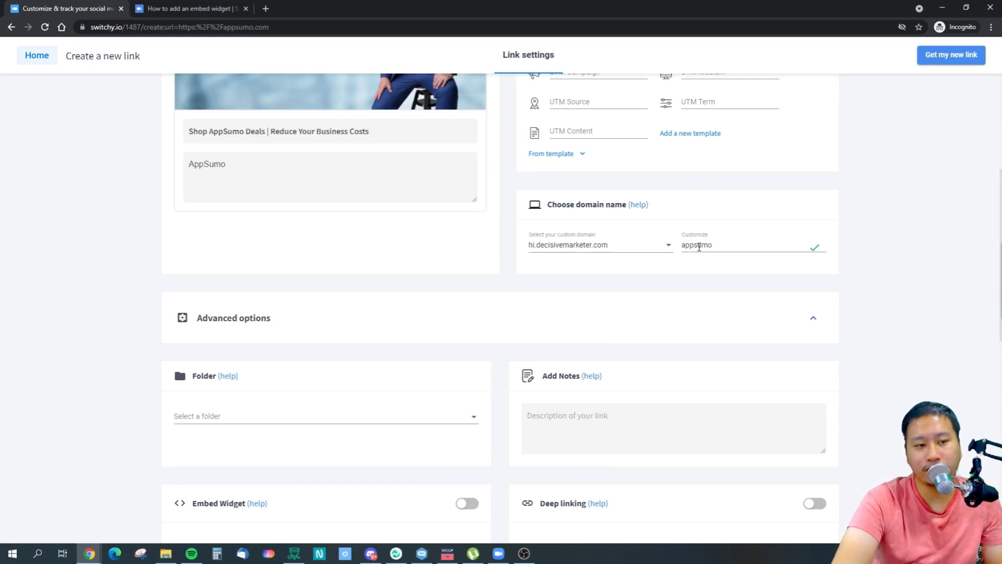
scroll(871, 272, down, 10)
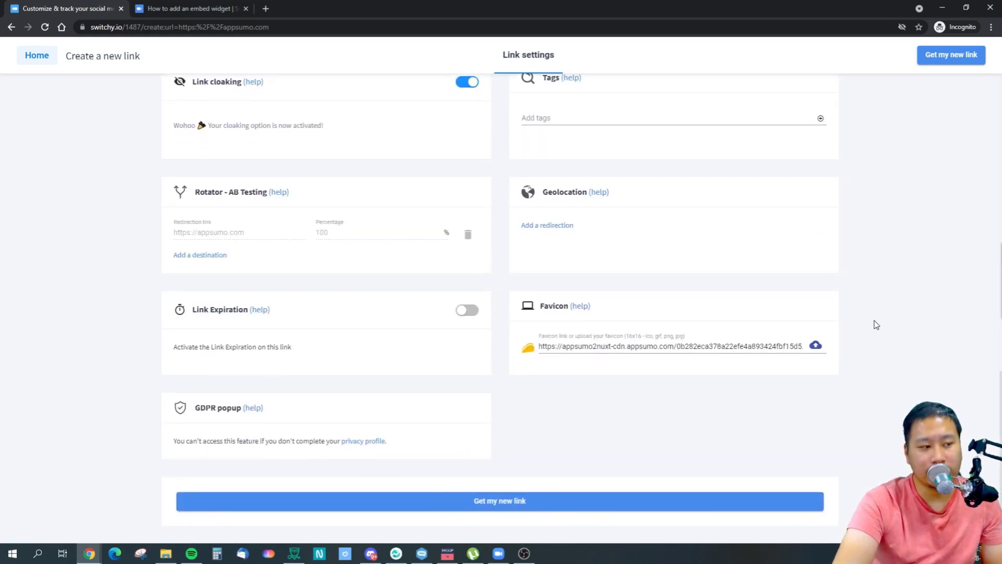
scroll(320, 314, up, 3)
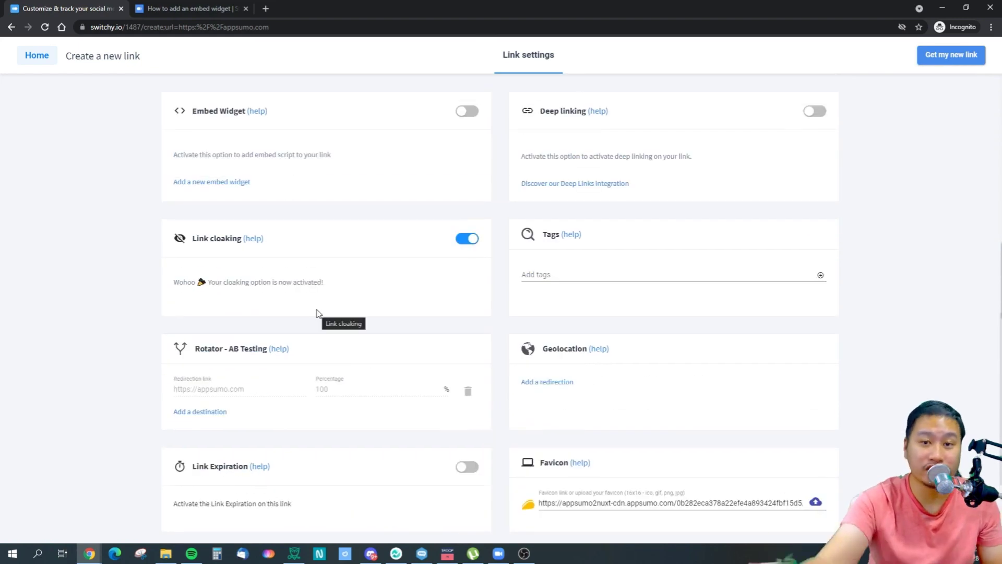
click(545, 282)
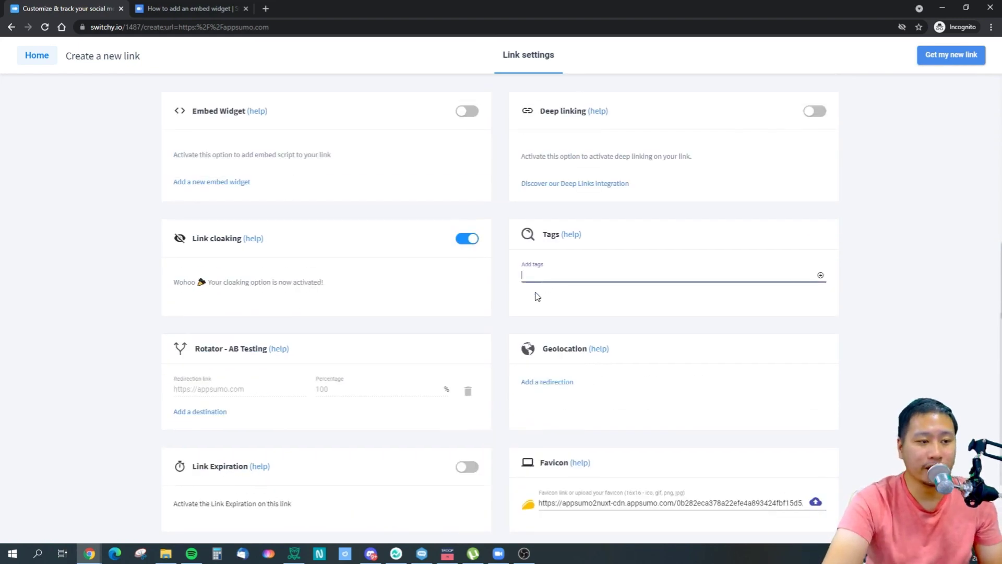
click(206, 412)
click(208, 443)
click(228, 419)
click(372, 416)
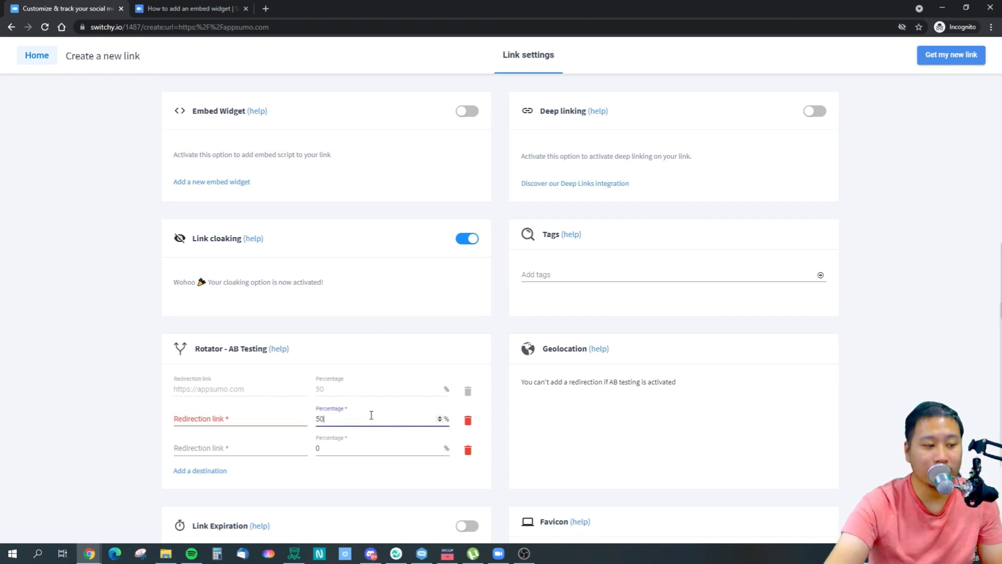
click(342, 442)
text(50)
click(212, 472)
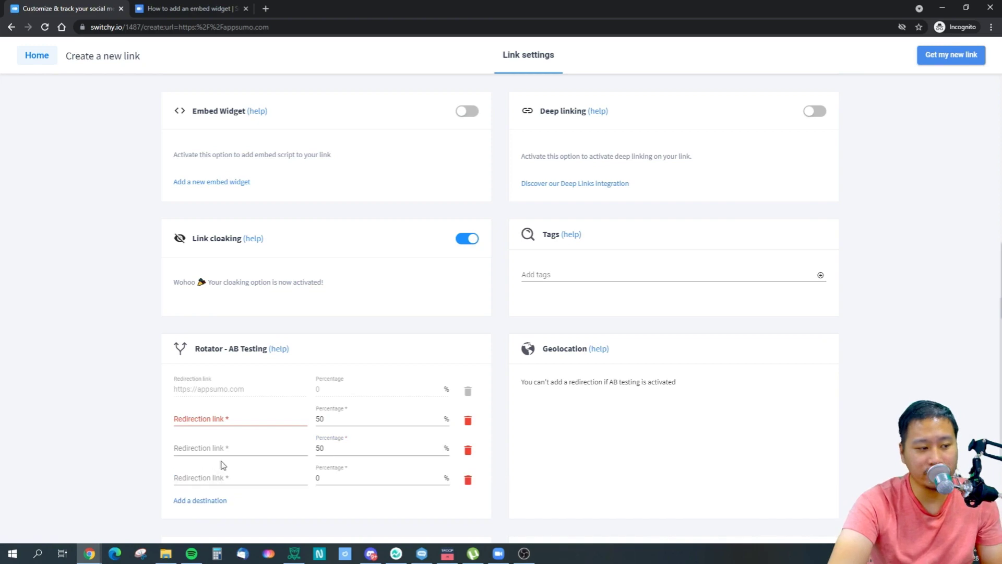
click(339, 477)
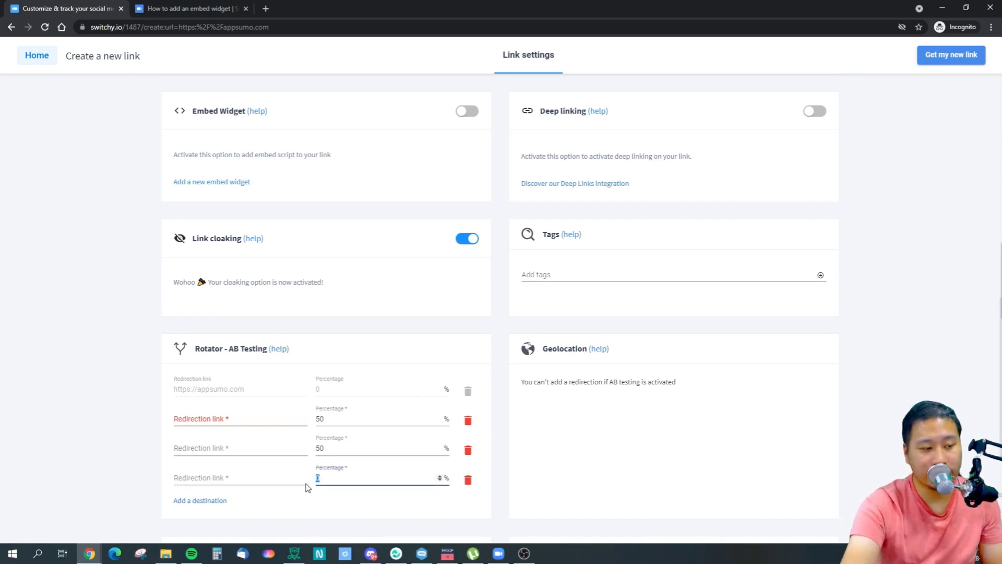
click(329, 447)
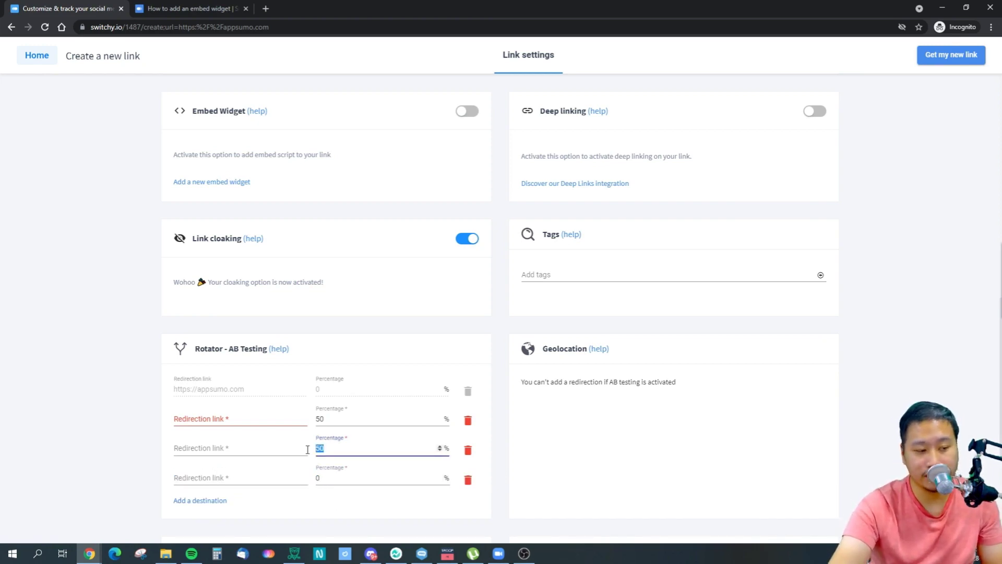
click(328, 420)
text(33)
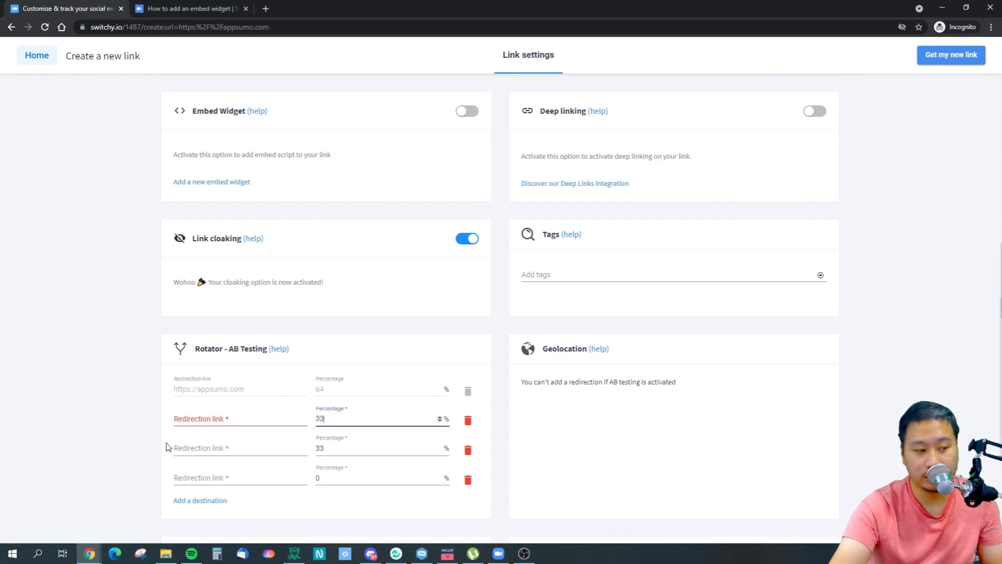
click(319, 478)
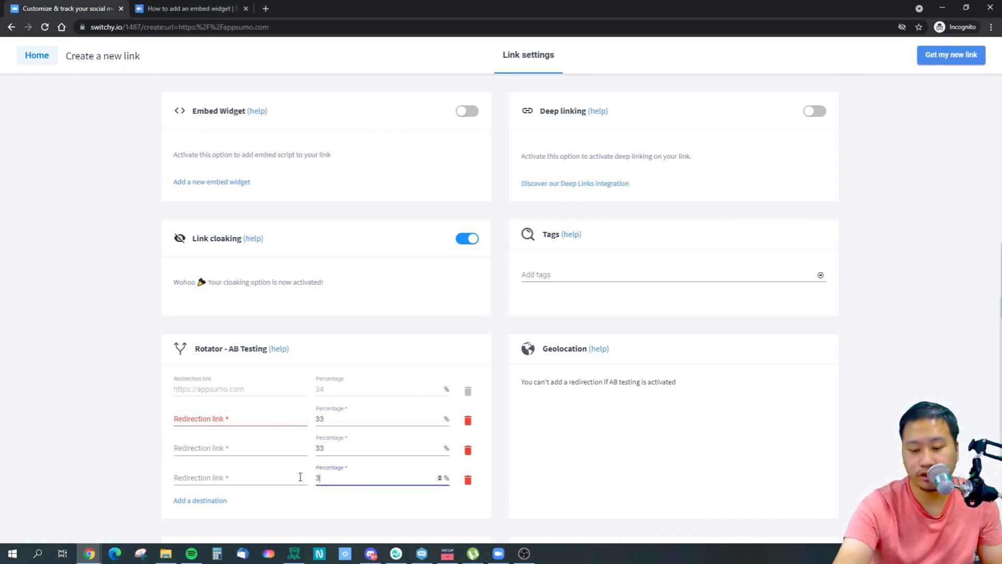
click(562, 501)
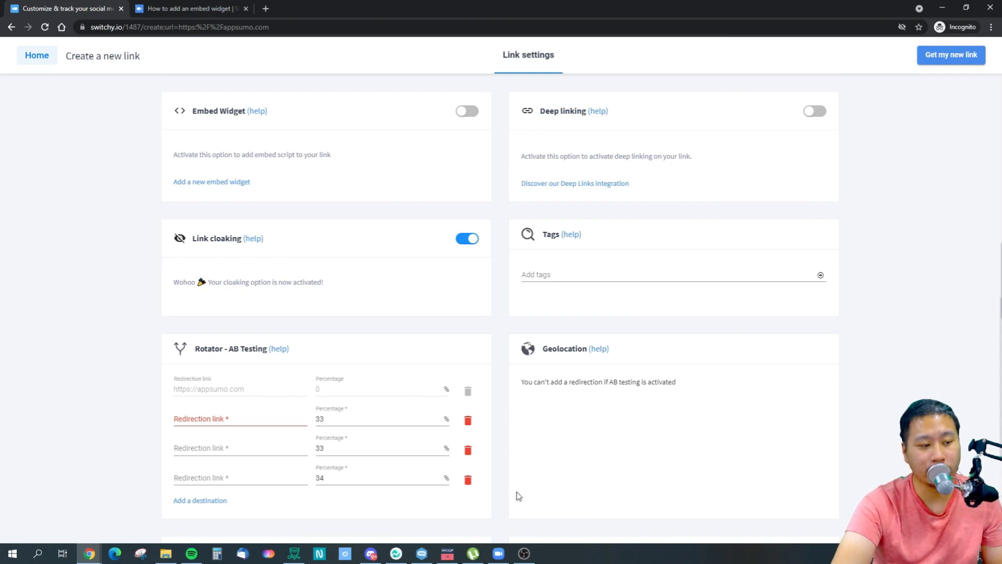
click(467, 479)
click(468, 449)
click(468, 420)
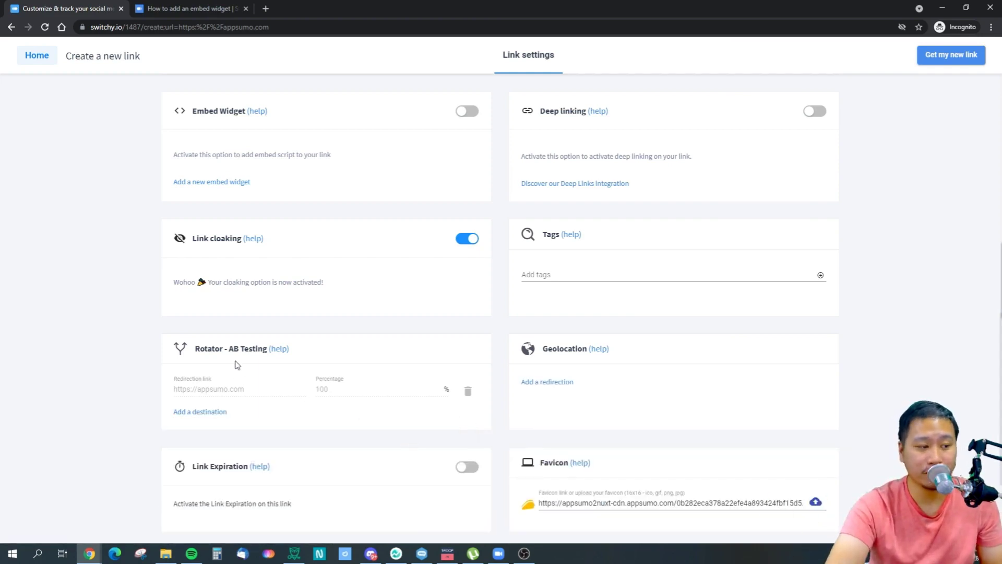
click(569, 382)
click(574, 390)
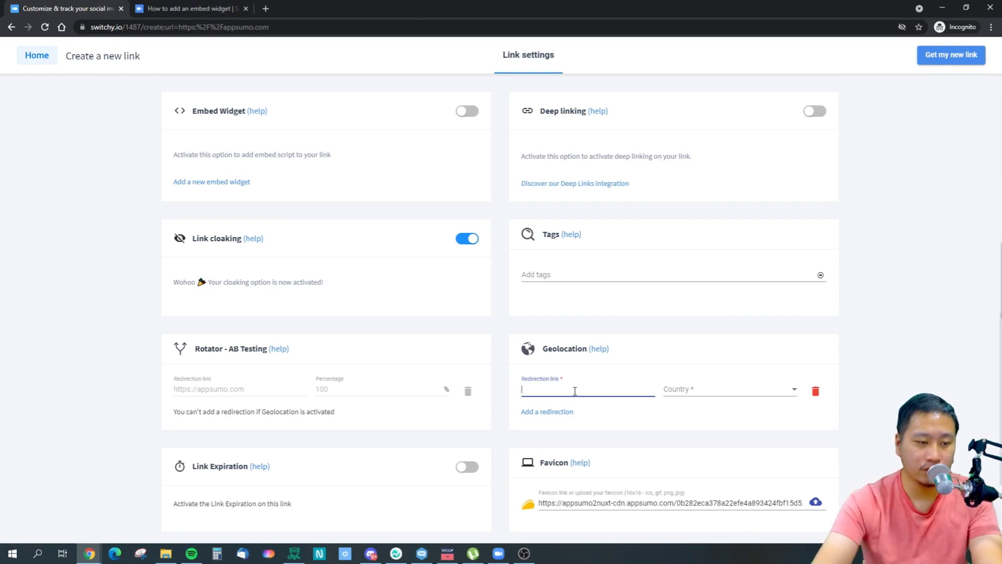
click(815, 392)
scroll(279, 416, down, 3)
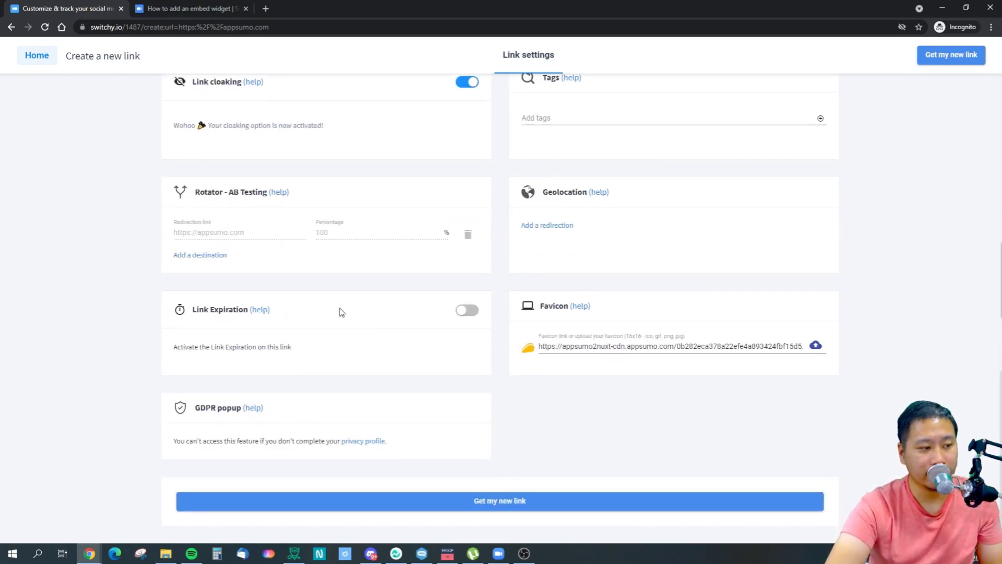
click(466, 310)
click(247, 350)
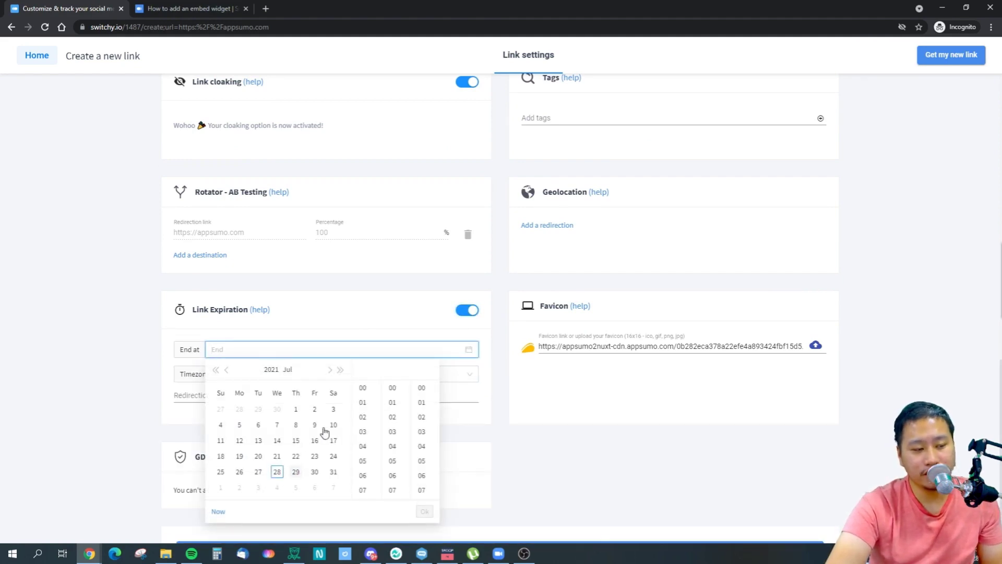
click(464, 311)
click(466, 310)
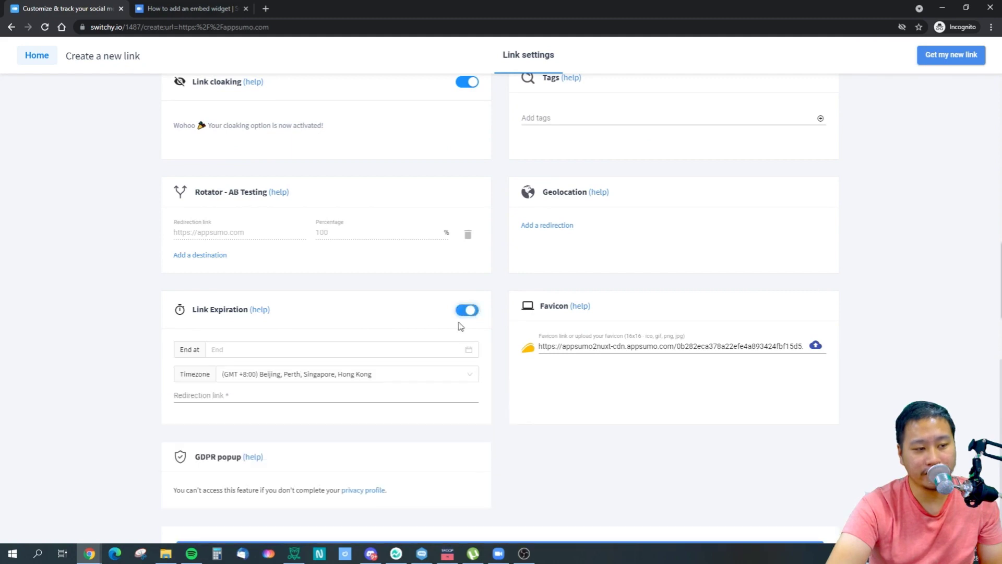
click(207, 397)
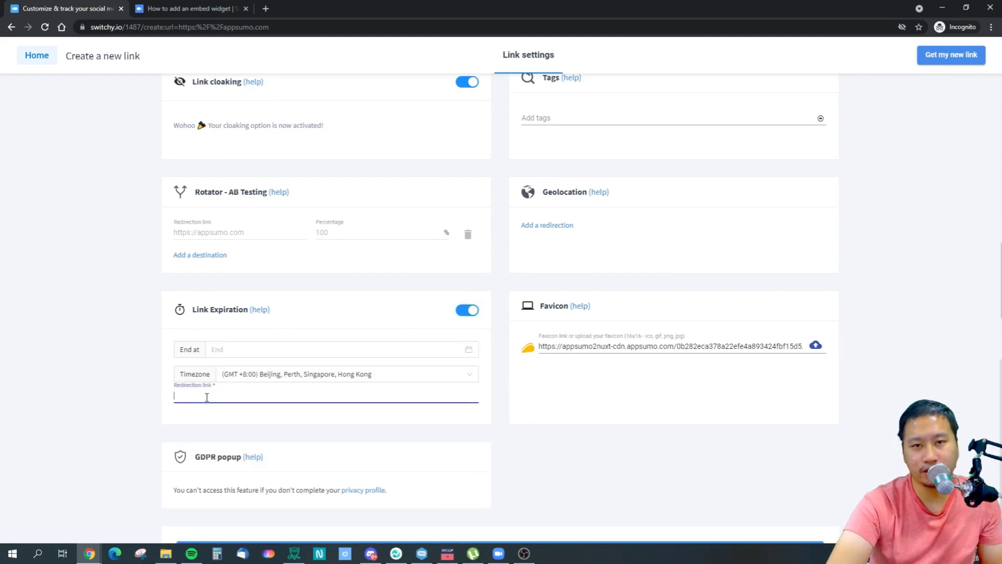
click(460, 312)
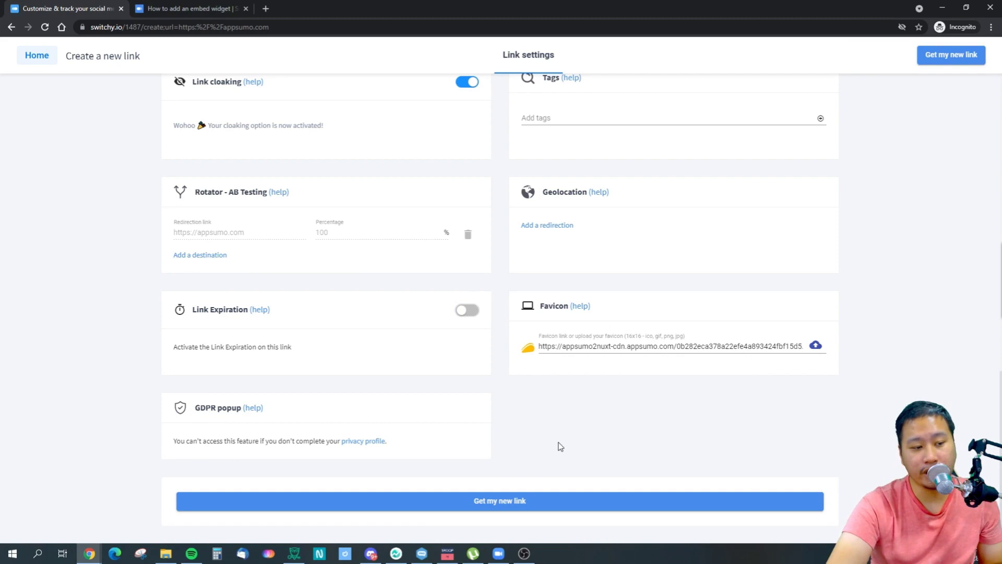
scroll(554, 479, up, 15)
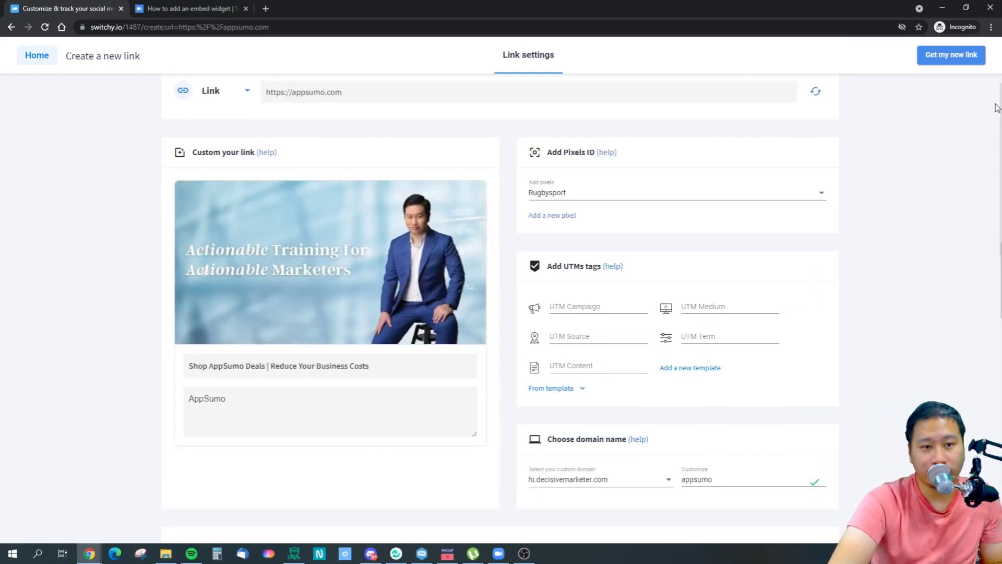
Create the hi.decisivemarketer.com/appsumo short link.
scroll(908, 282, down, 15)
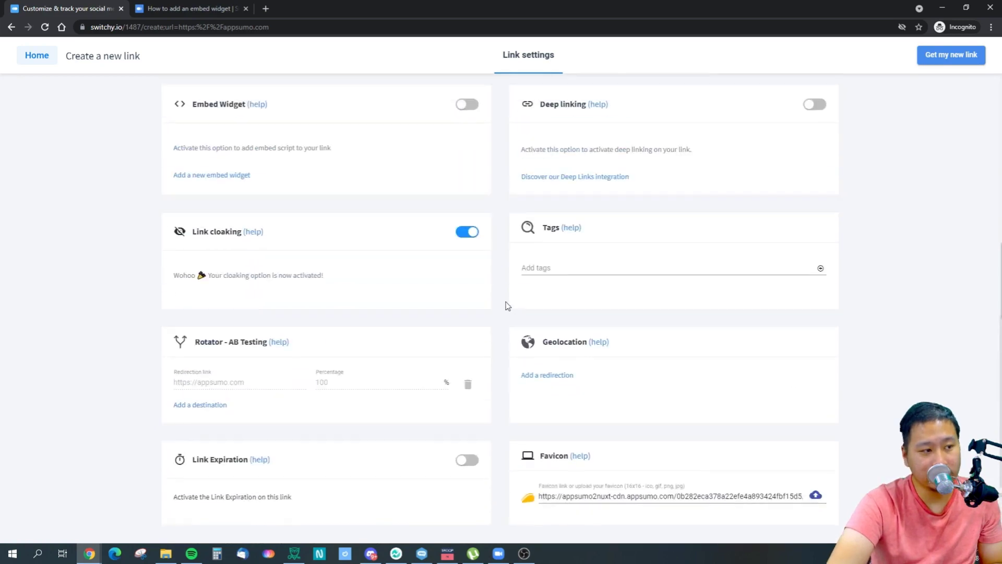
scroll(509, 307, down, 3)
click(557, 502)
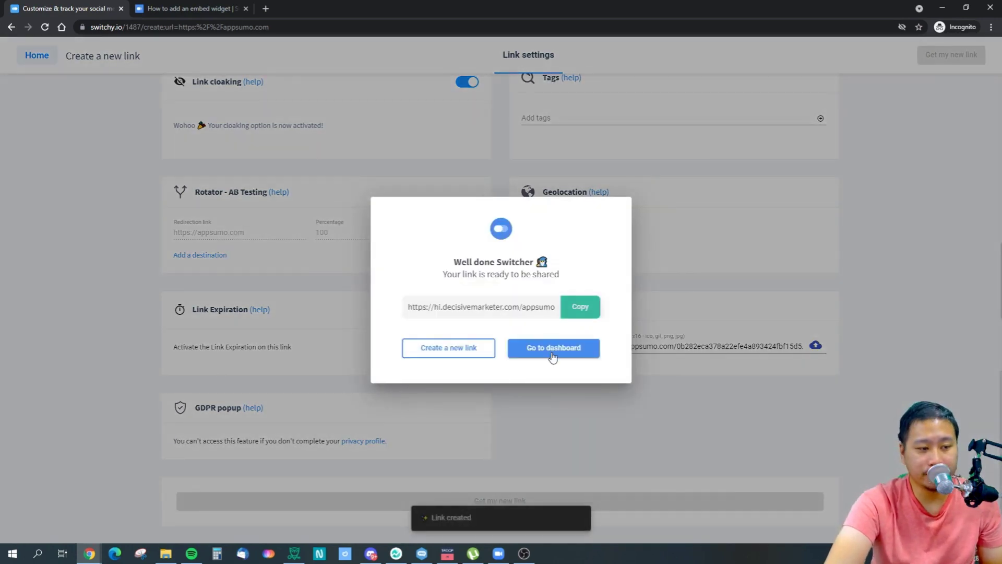
Copy the short link and load it in a new private tab, opening AppSumo.
click(580, 307)
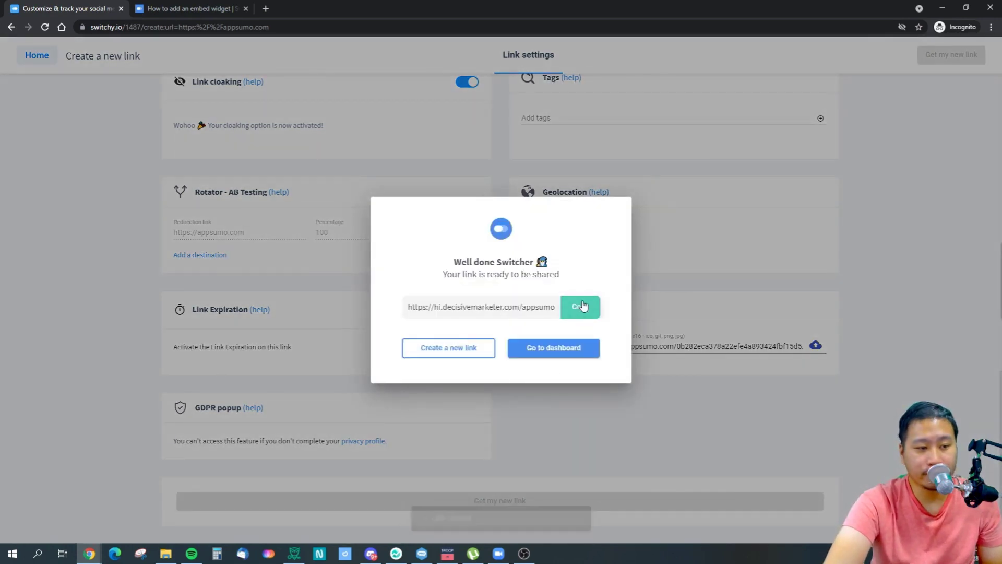
click(266, 9)
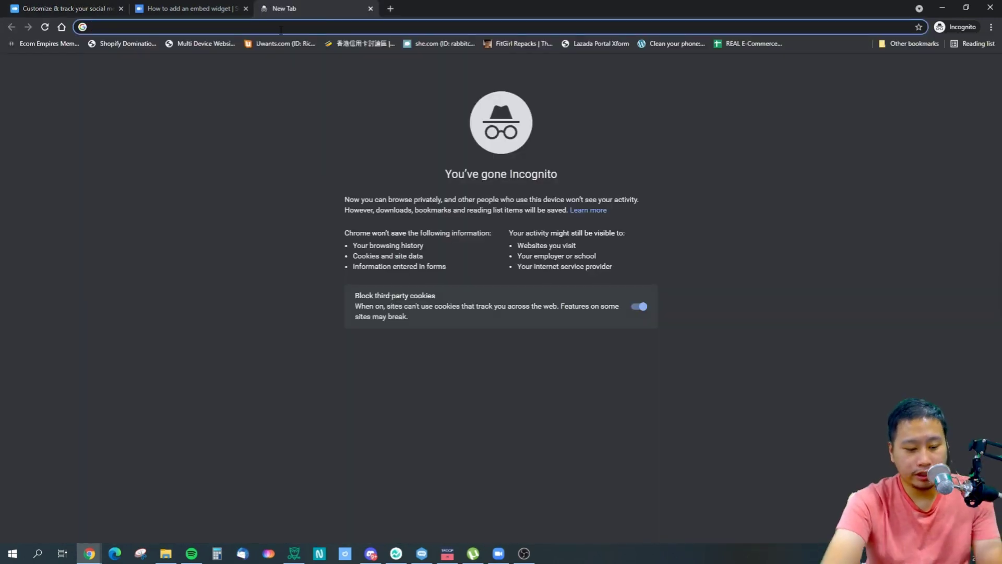
key(ctrl+v)
key(Return)
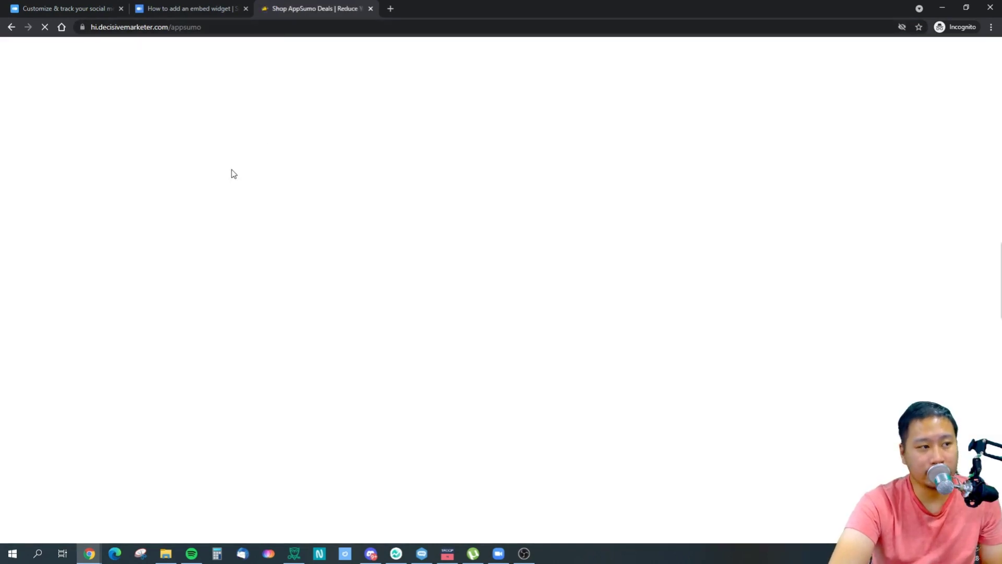
drag(301, 9, 176, 19)
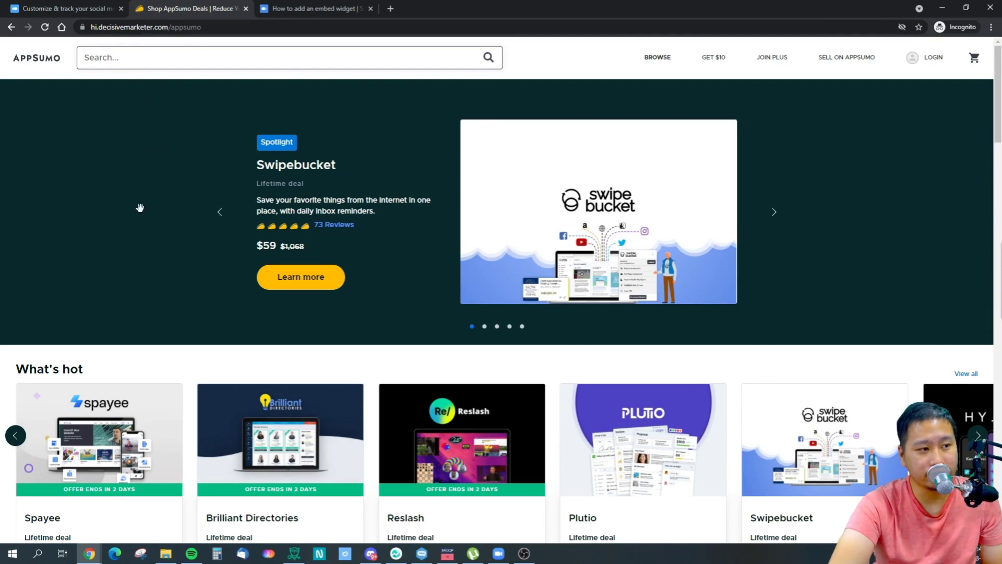
Dismiss the link-ready message in Switchy and go to the links list.
click(74, 6)
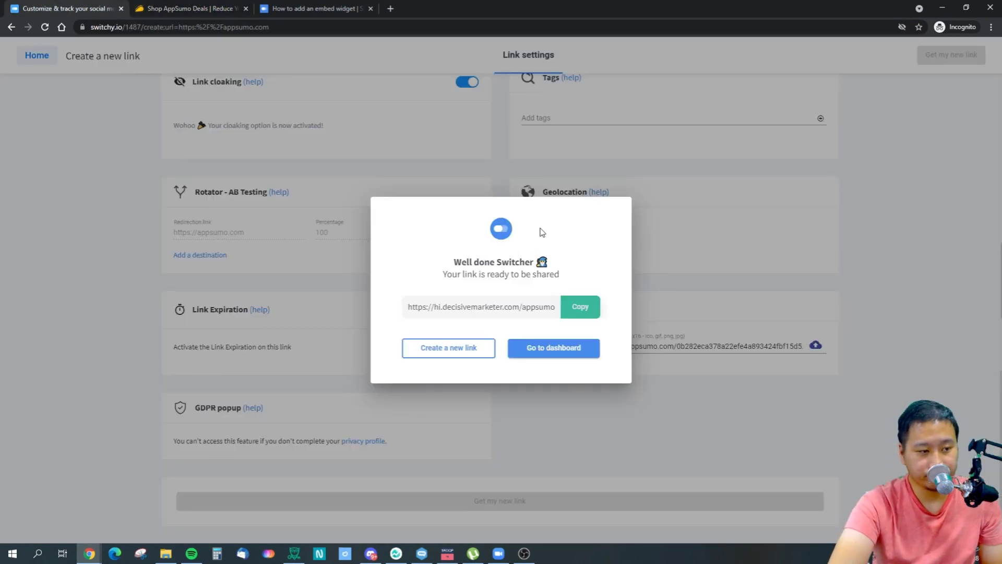
click(610, 434)
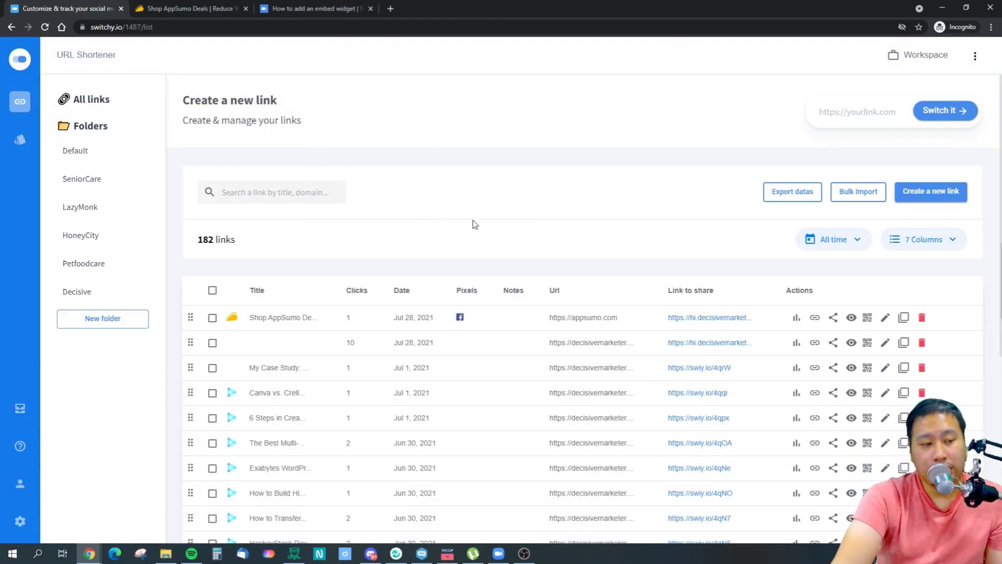
click(185, 8)
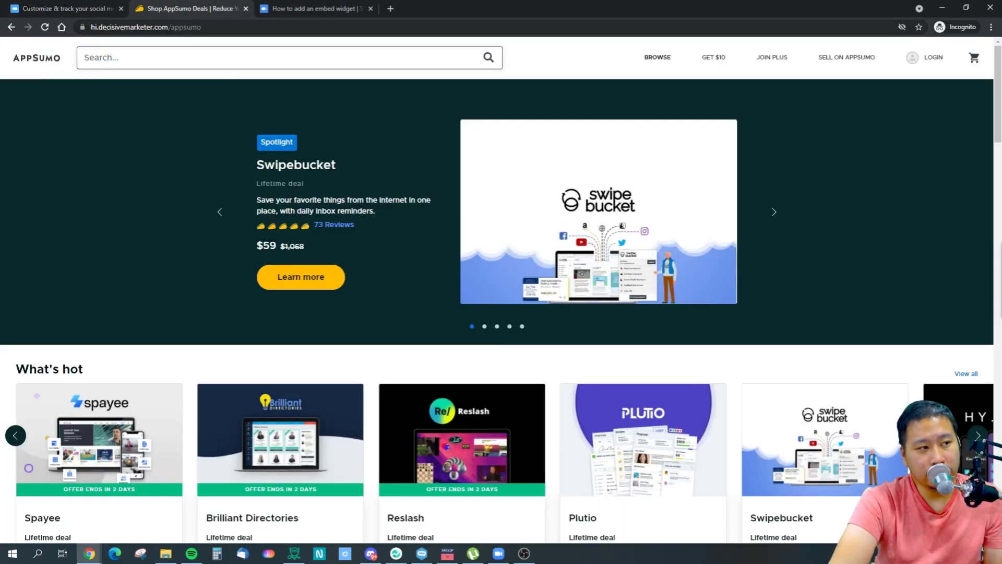
Inspect the cloaked address and browse AppSumo's offers listing, then return home.
click(134, 27)
mouse_move(113, 28)
mouse_down()
mouse_move(215, 27)
mouse_move(93, 28)
mouse_up()
click(228, 27)
click(83, 96)
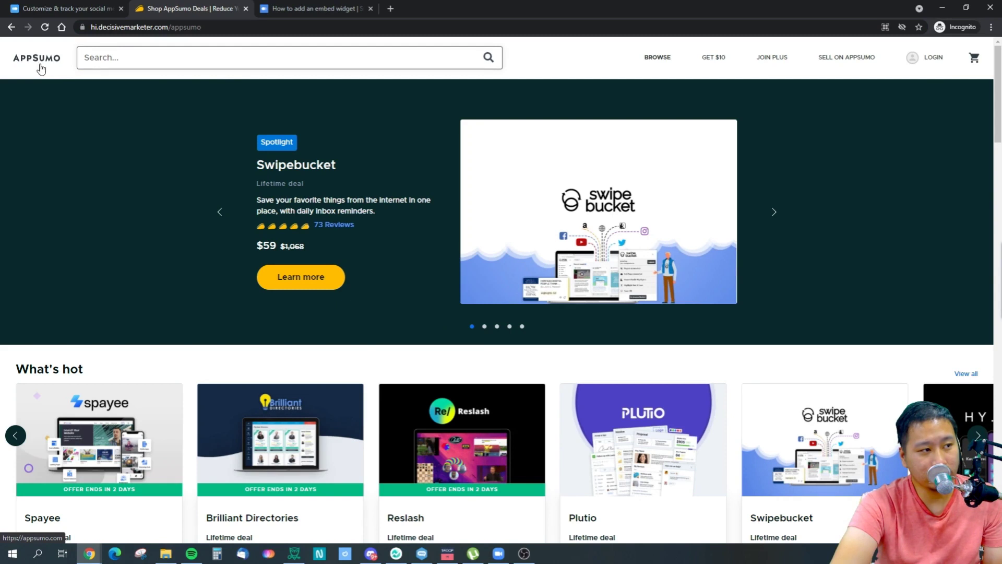
click(622, 63)
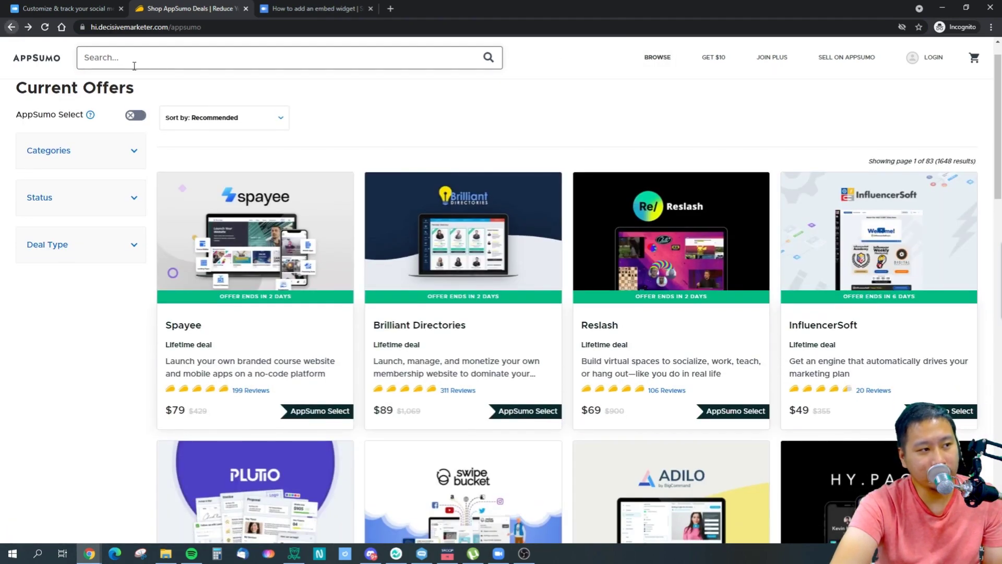
click(11, 26)
drag(116, 27, 223, 27)
click(238, 29)
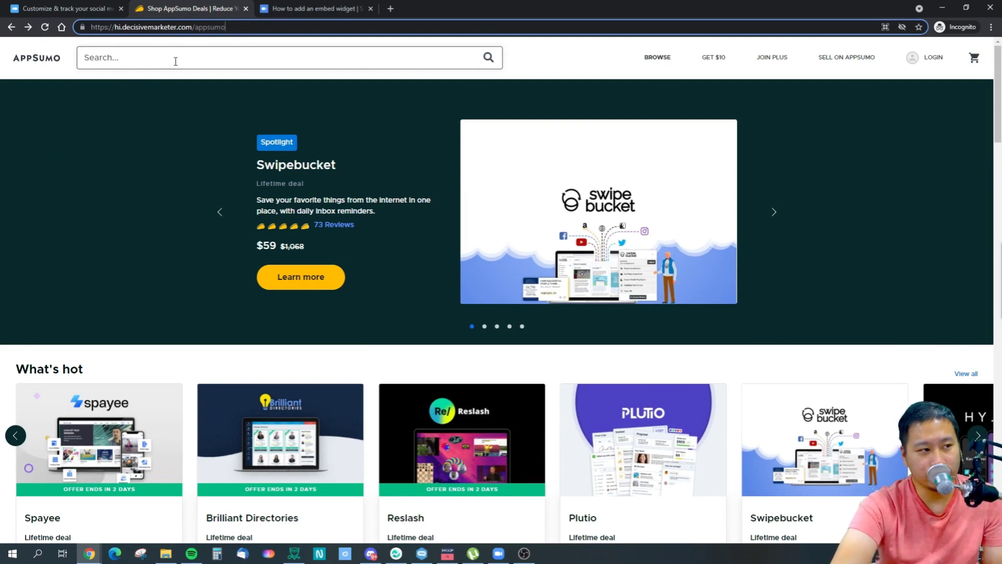
click(143, 227)
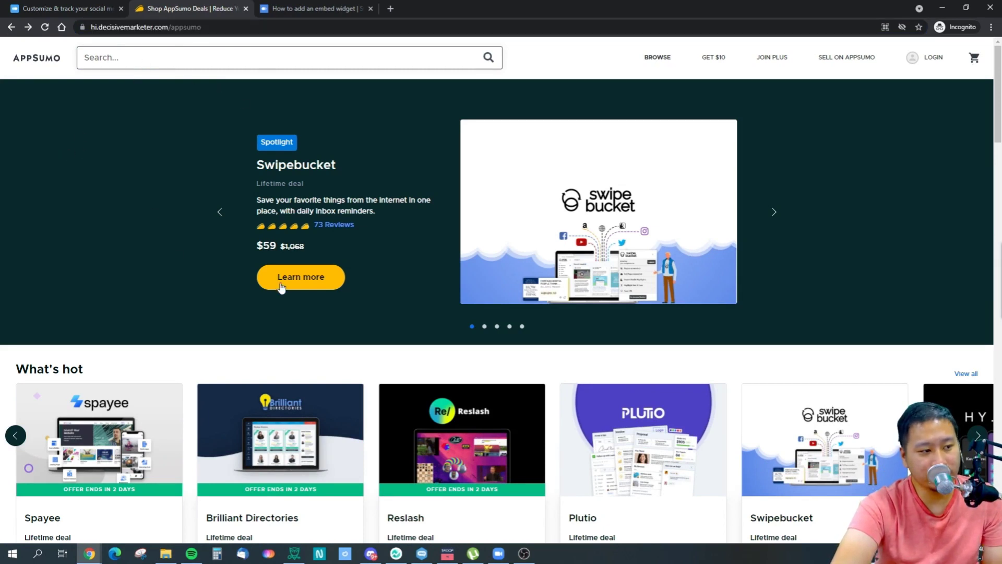
Try the featured Swipebucket deal, go back, and close the AppSumo tab.
click(301, 279)
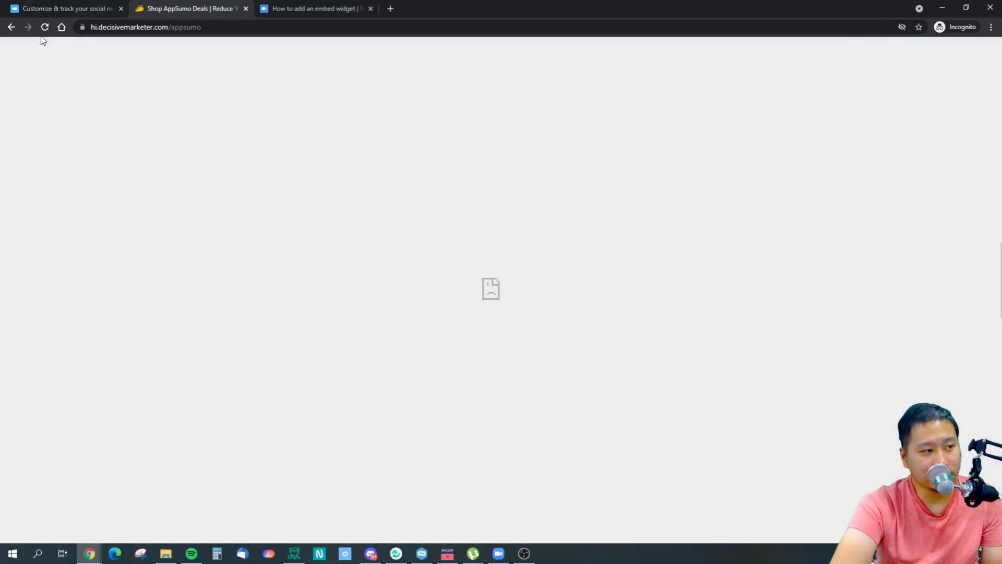
click(11, 27)
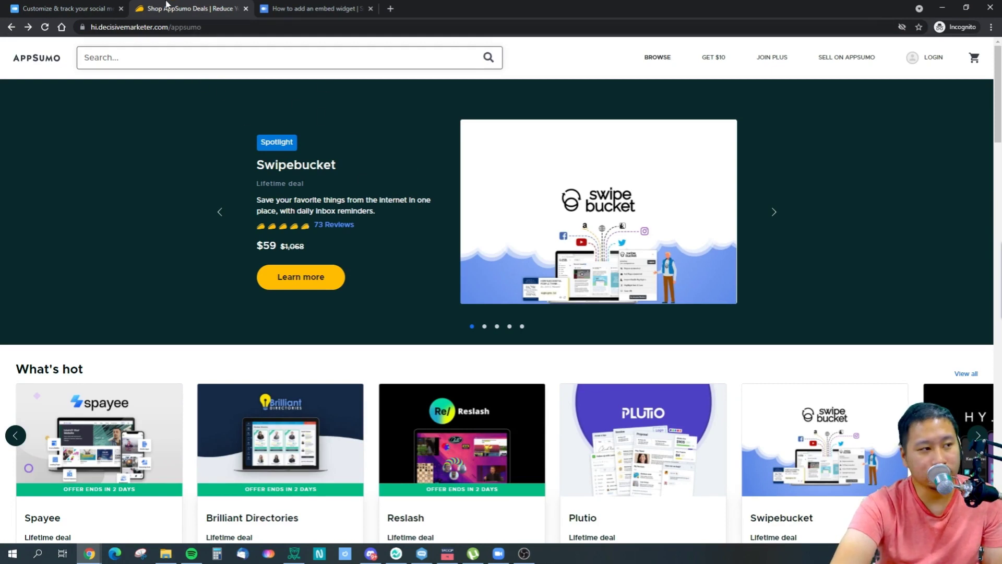
click(246, 8)
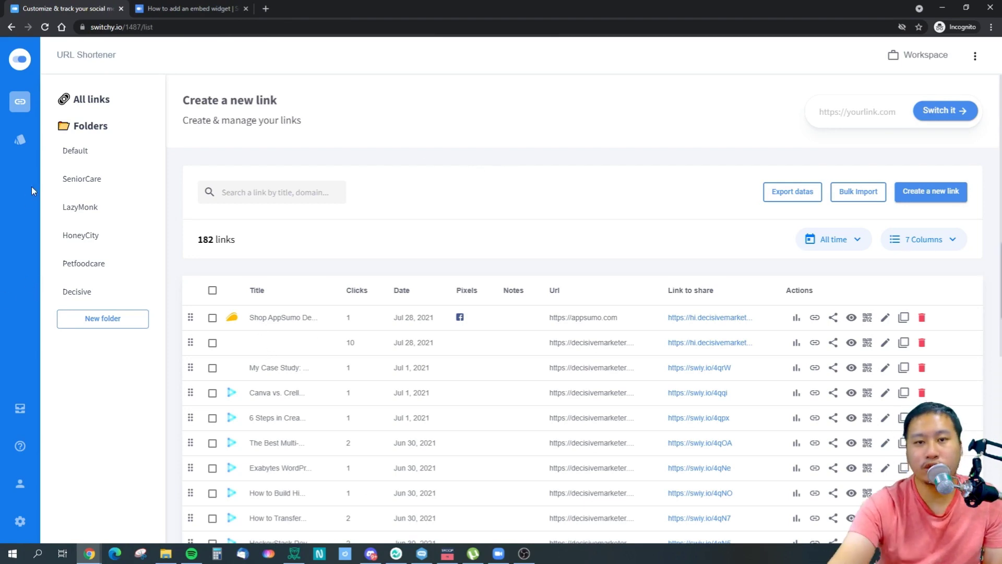
click(20, 139)
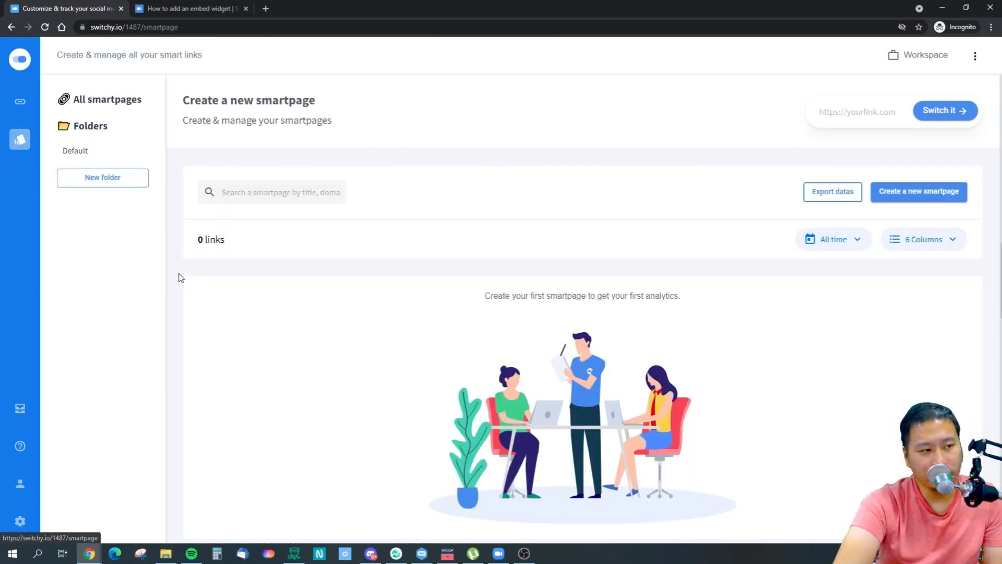
Start a new smartpage and pick the Twitch Influencer template from the gallery.
click(904, 192)
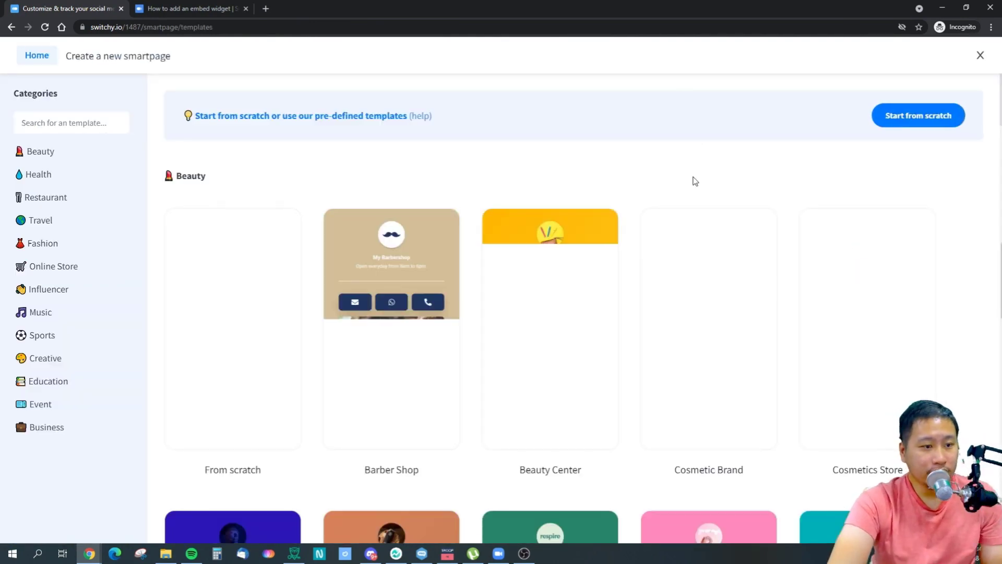
mouse_move(580, 326)
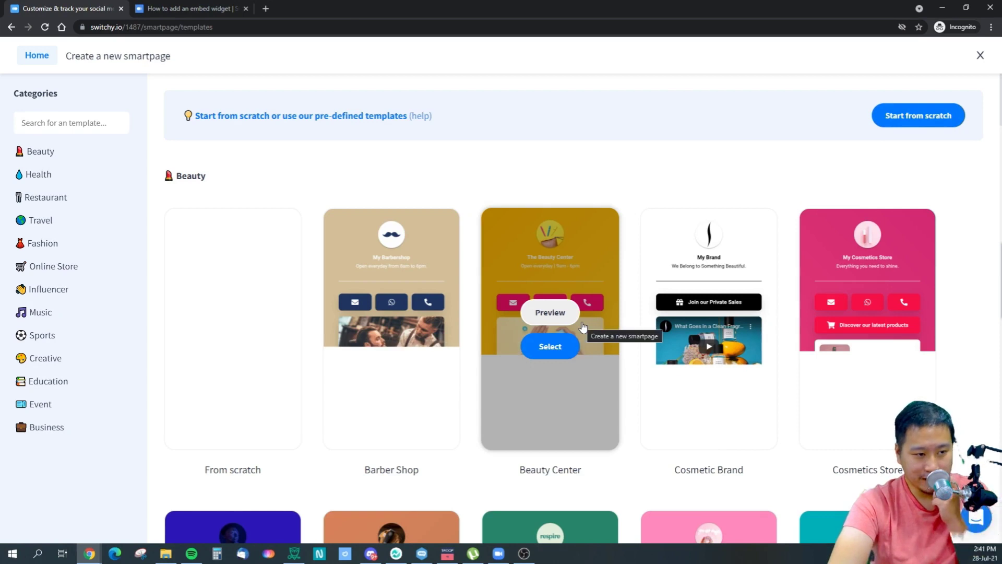
scroll(592, 342, down, 4)
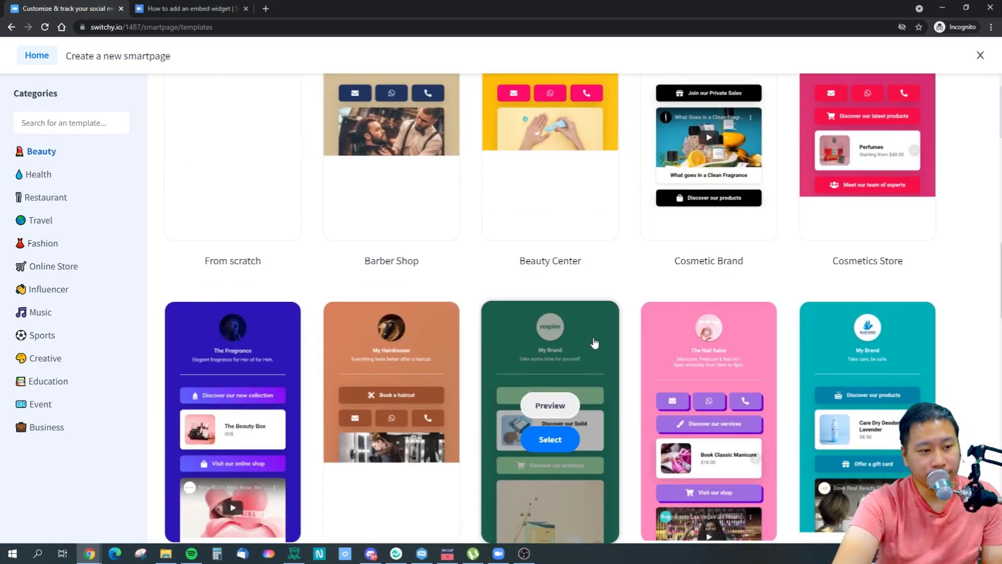
scroll(595, 341, down, 15)
scroll(595, 341, down, 15)
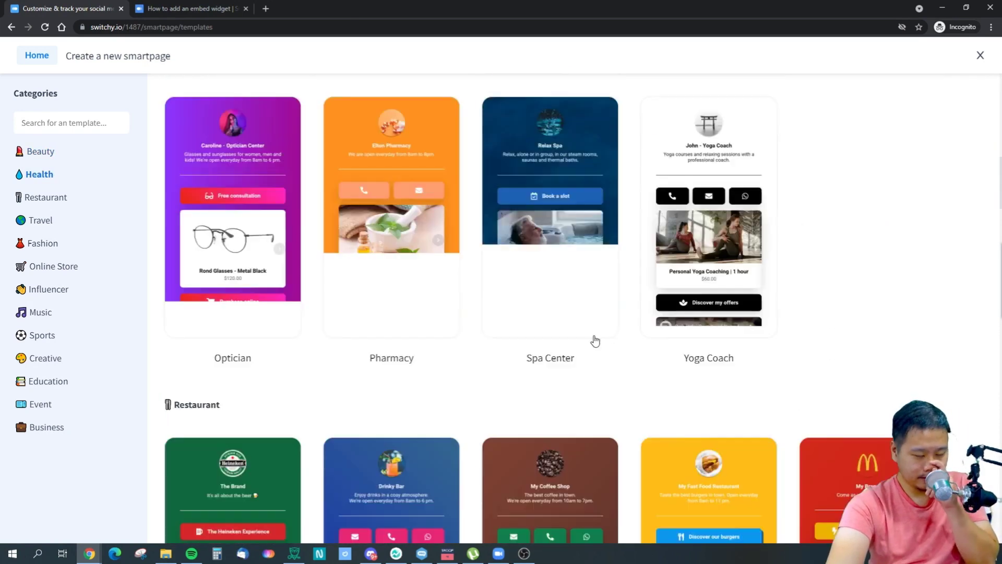
scroll(596, 336, down, 15)
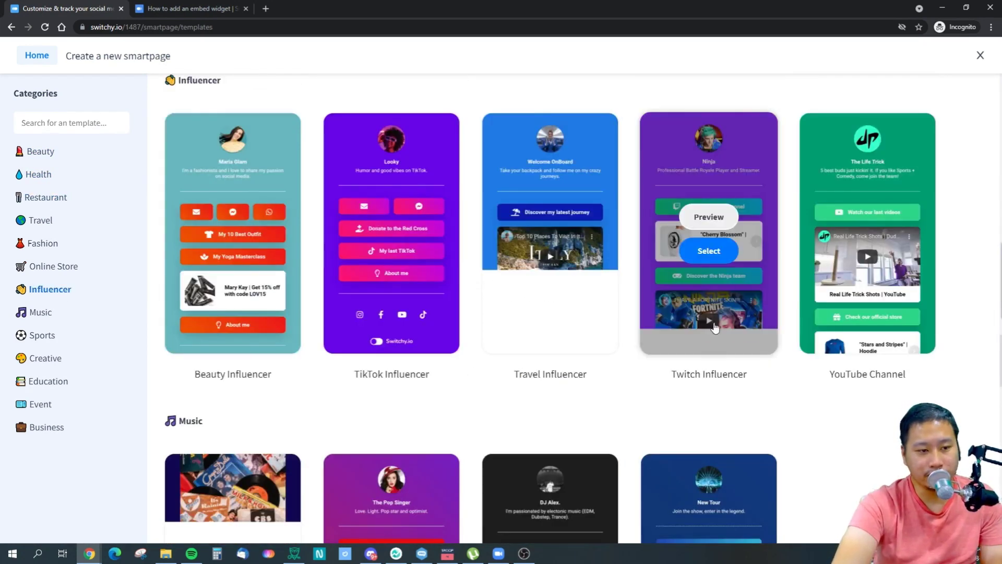
click(705, 252)
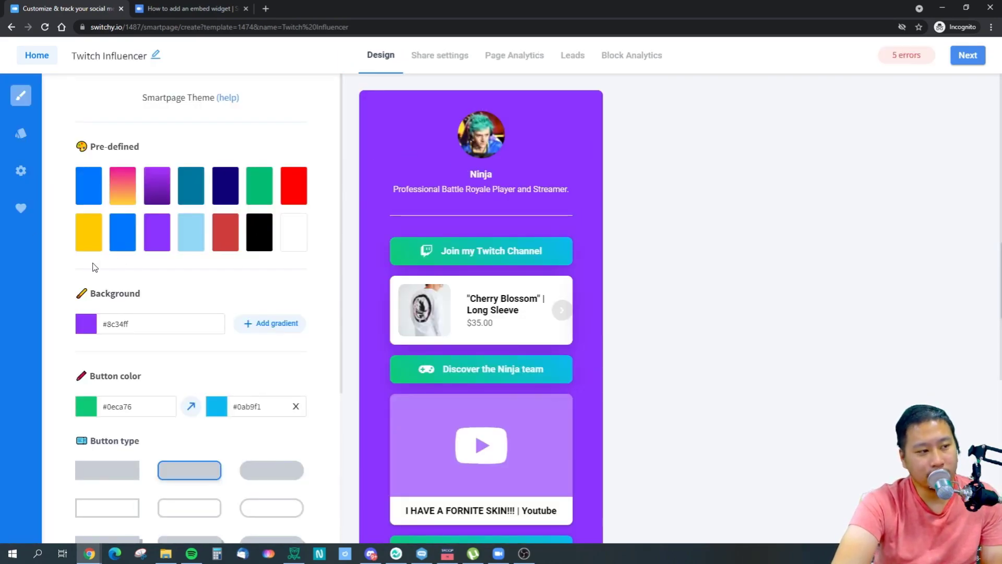
Set the smartpage background to the teal #00789e preset.
click(118, 197)
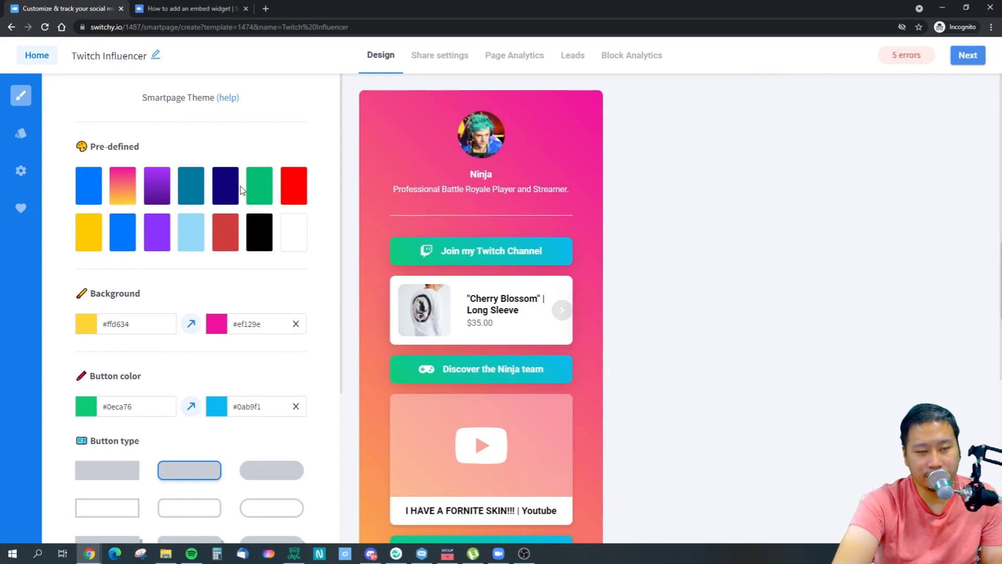
click(167, 199)
click(191, 188)
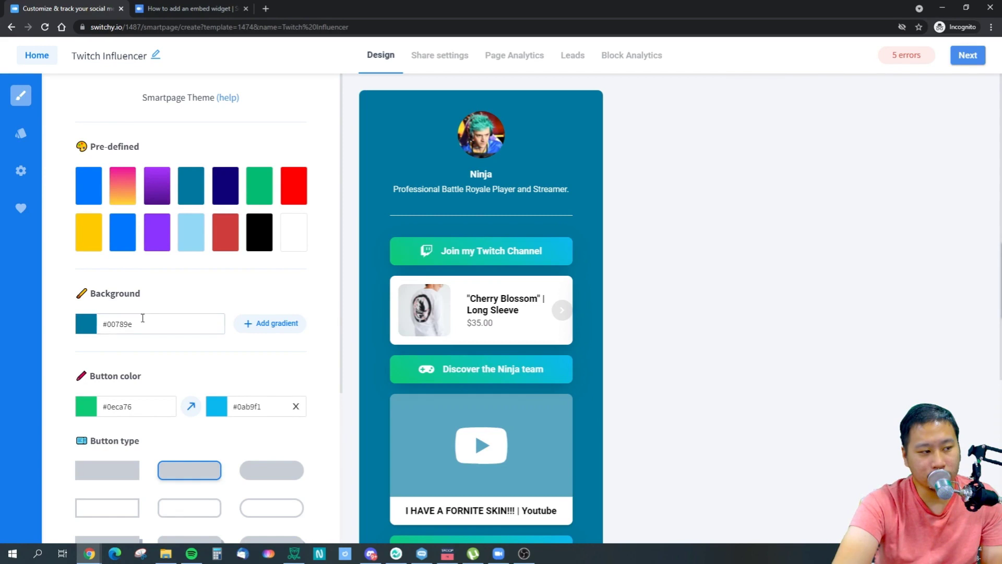
Give the smartpage buttons the Shadow Circle style.
scroll(142, 317, down, 4)
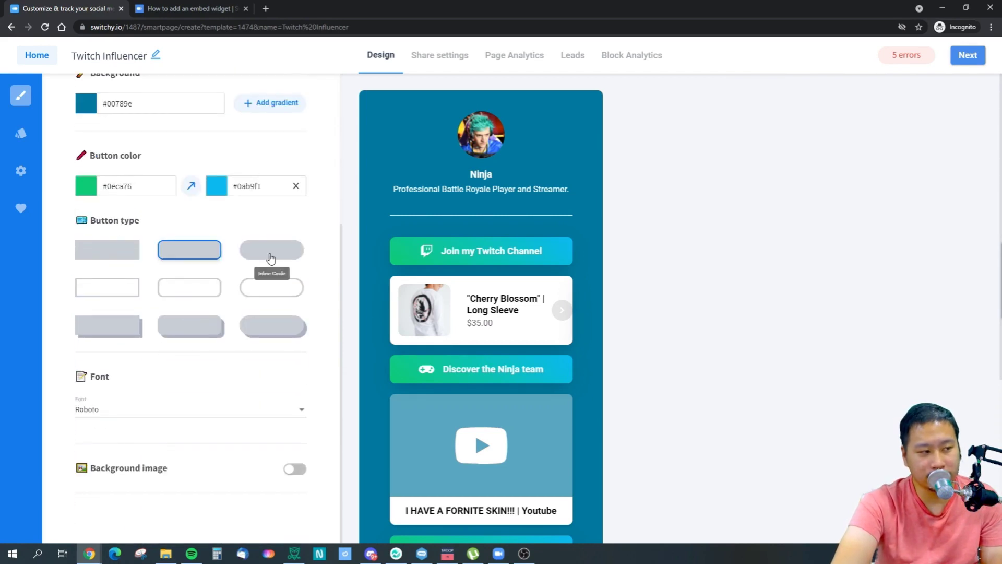
click(269, 288)
click(203, 297)
click(263, 328)
click(262, 253)
click(201, 254)
click(248, 330)
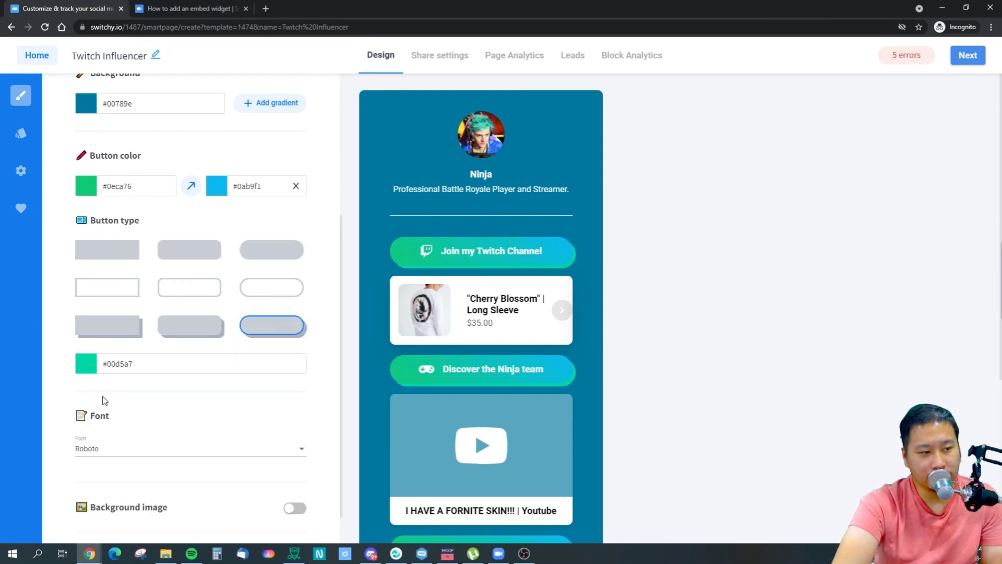
Change the page font to Titillium Web and enable a background image.
click(106, 421)
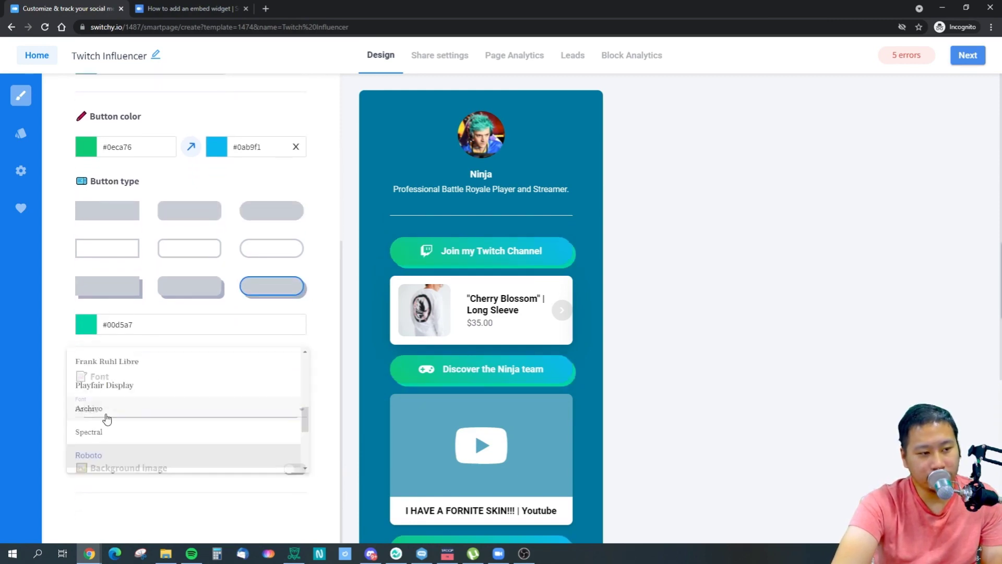
click(126, 389)
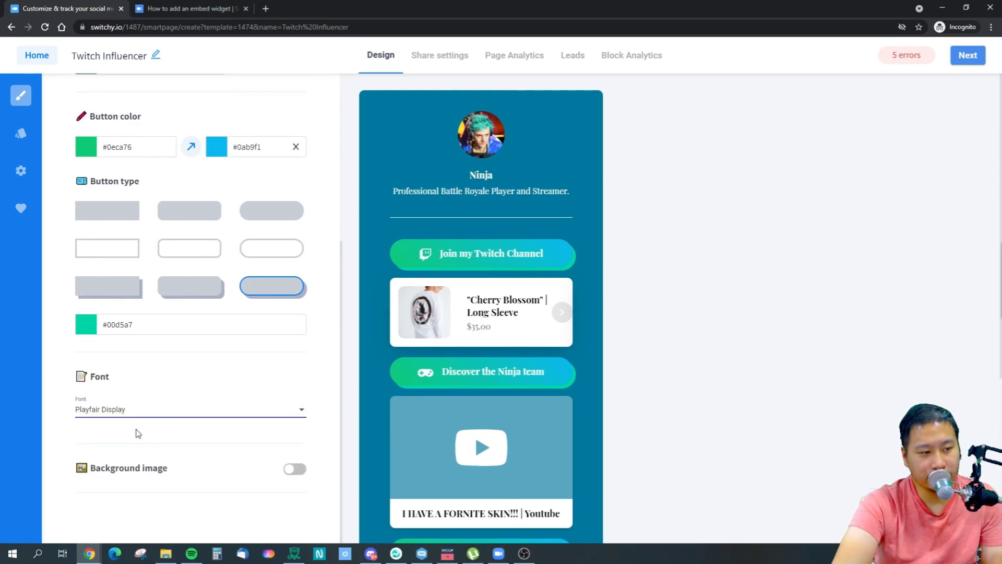
click(133, 413)
scroll(130, 412, up, 2)
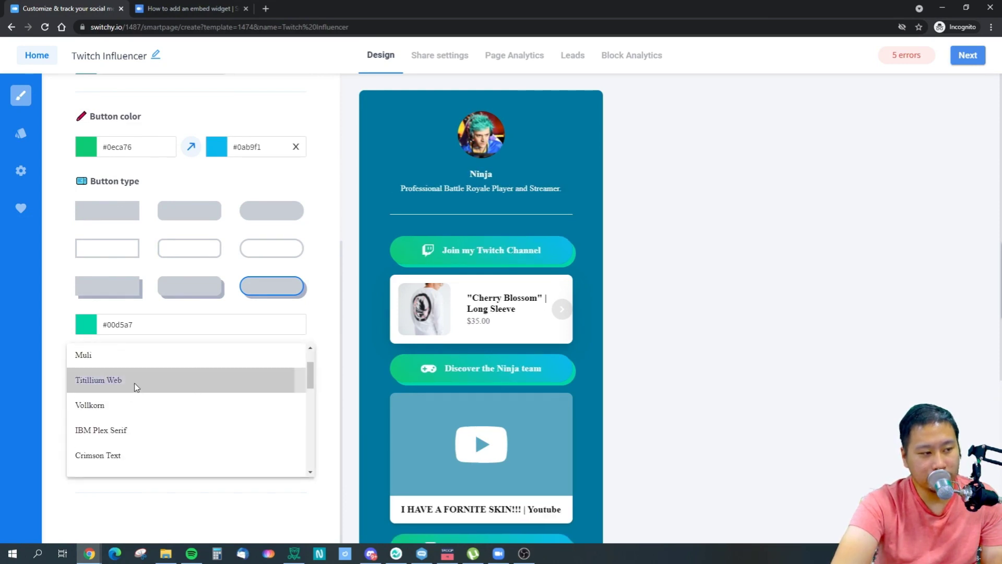
click(133, 383)
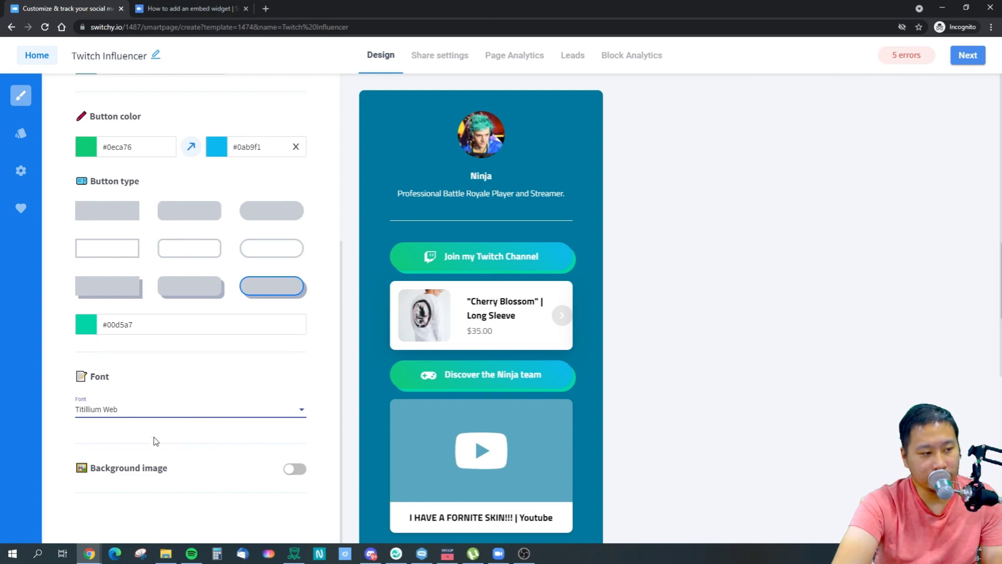
click(294, 468)
scroll(251, 457, down, 2)
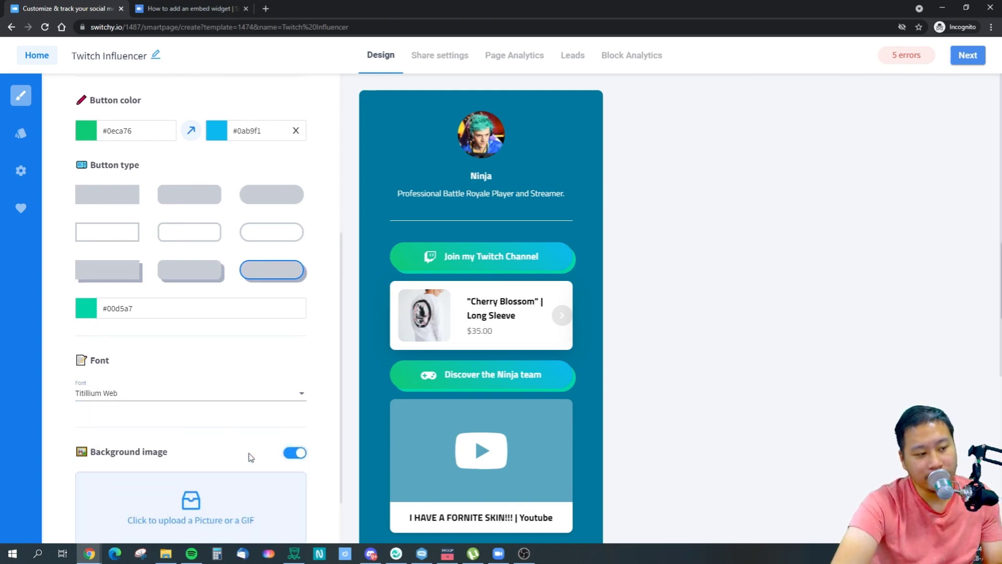
click(206, 450)
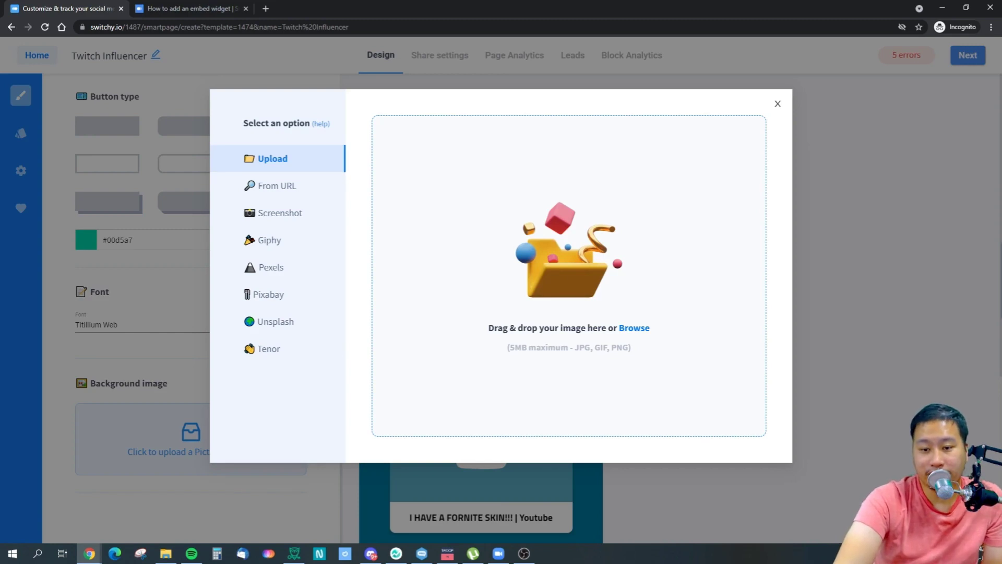
Apply a blue wavy background image to the smartpage and bring up the blocks library.
drag(700, 347, 586, 276)
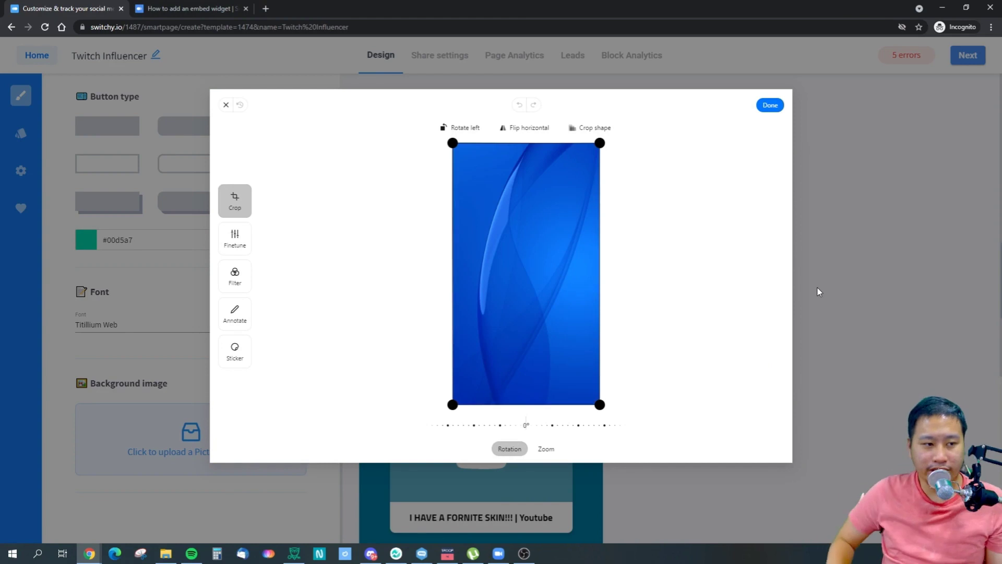
click(771, 107)
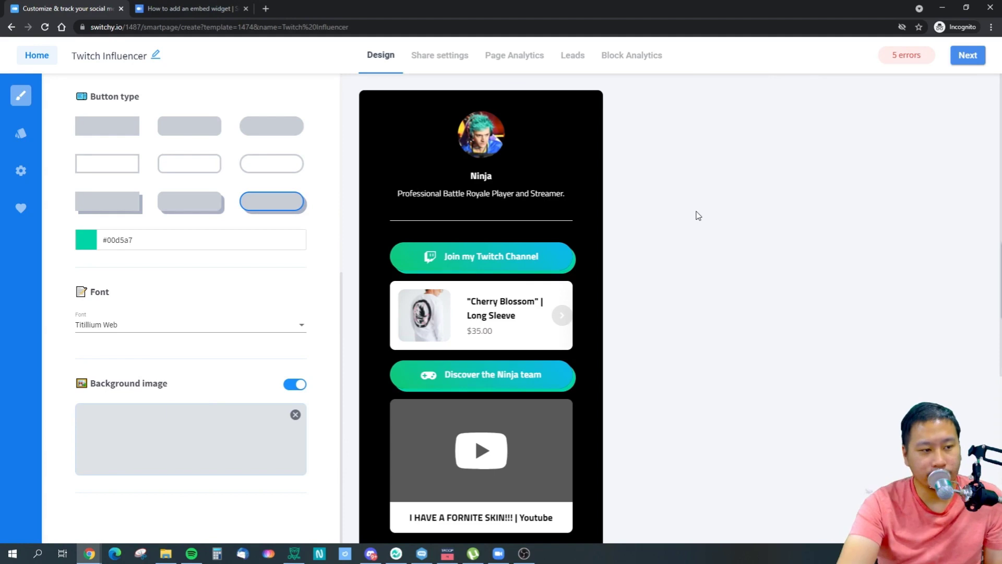
scroll(514, 238, down, 5)
scroll(462, 197, up, 5)
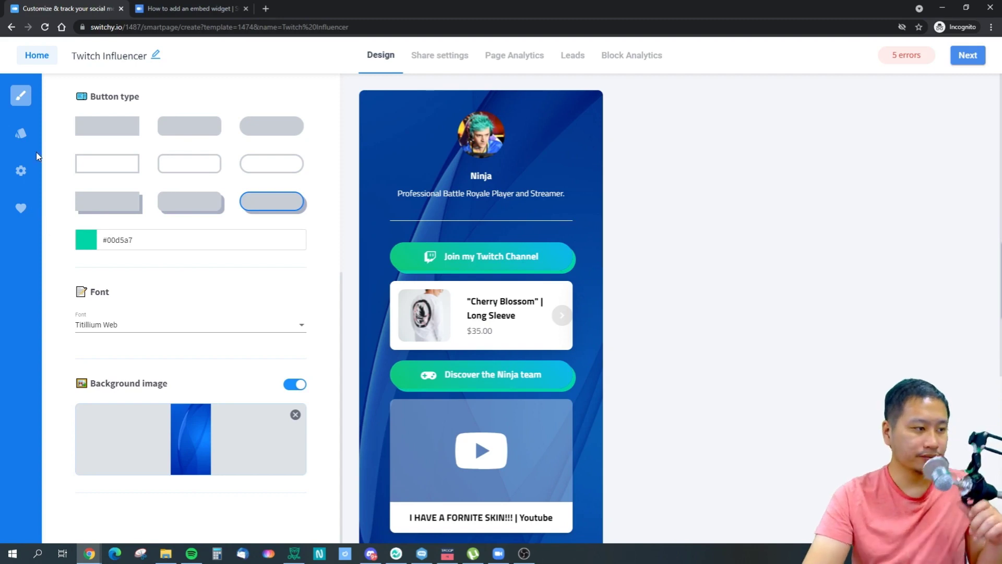
click(21, 133)
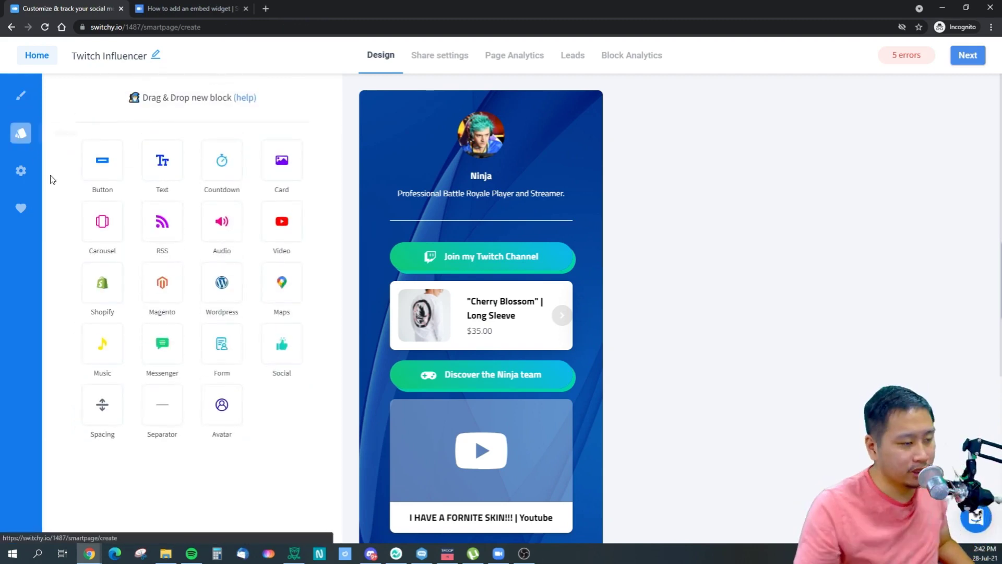
Turn on animation for the Join my Twitch Channel button, try the styles and settle on Pulse.
click(504, 255)
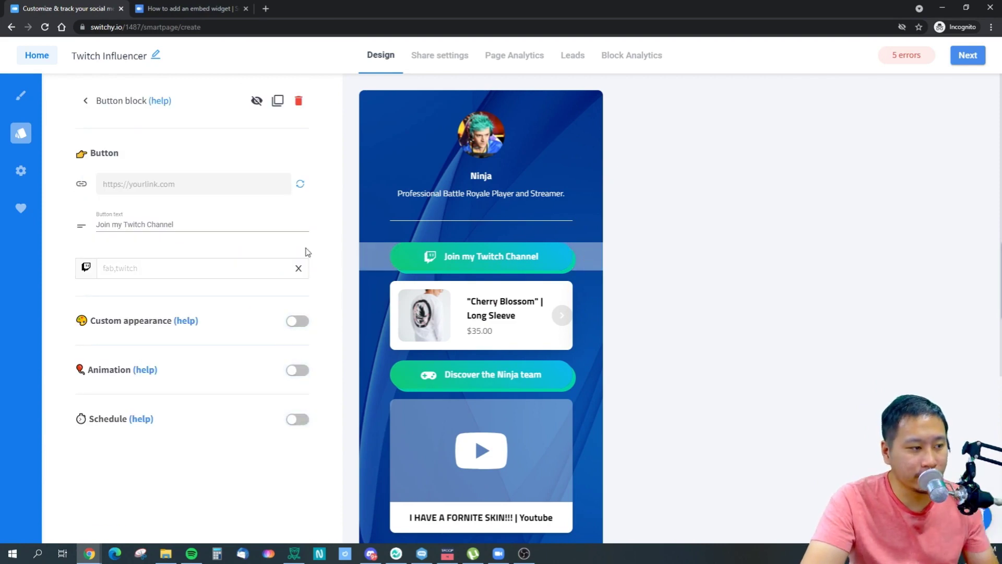
click(87, 100)
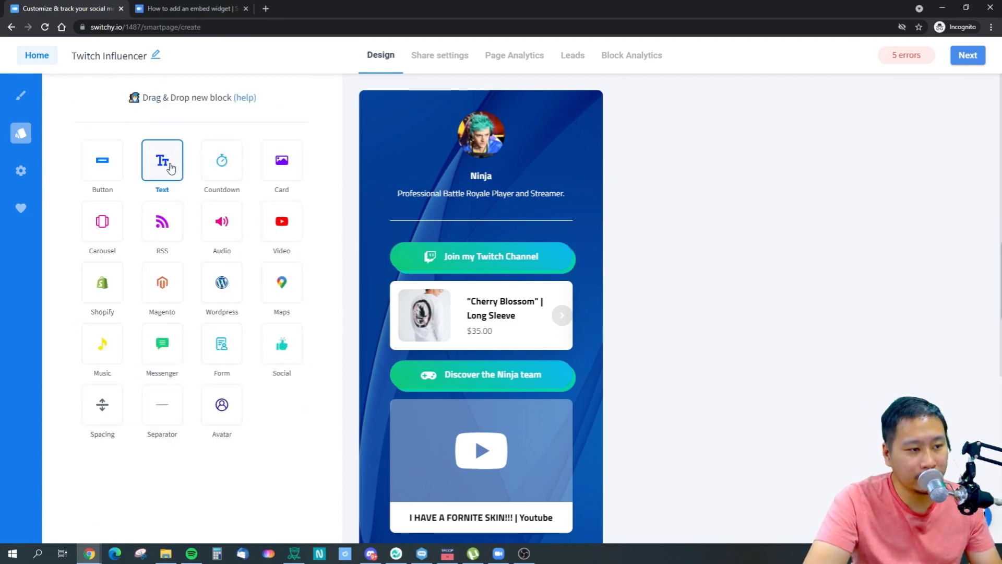
click(450, 263)
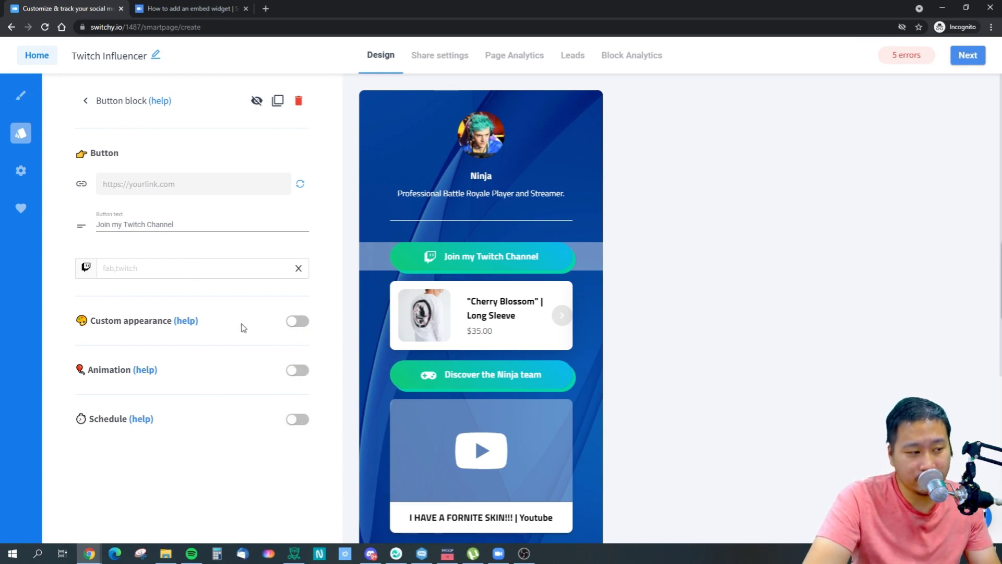
click(297, 371)
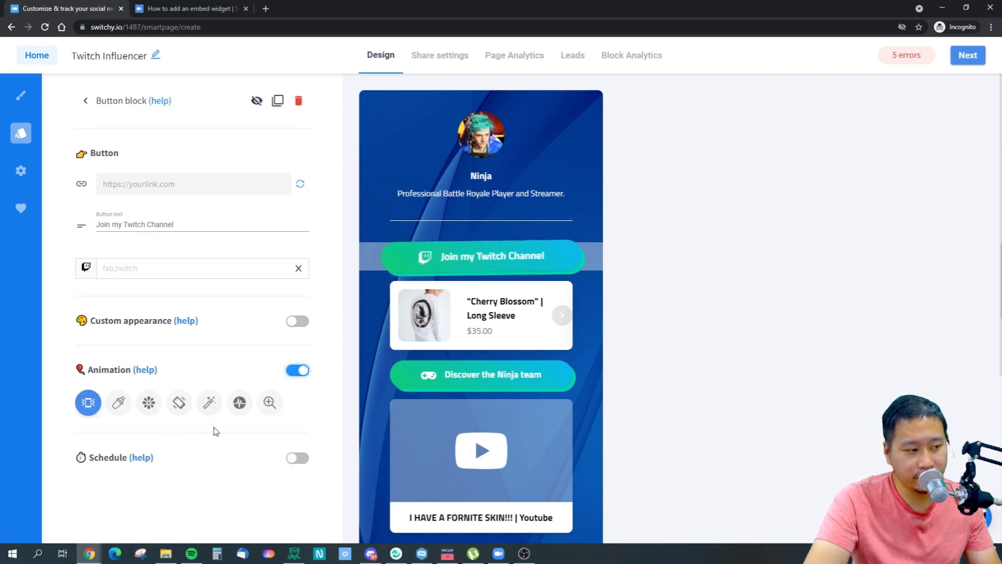
click(112, 407)
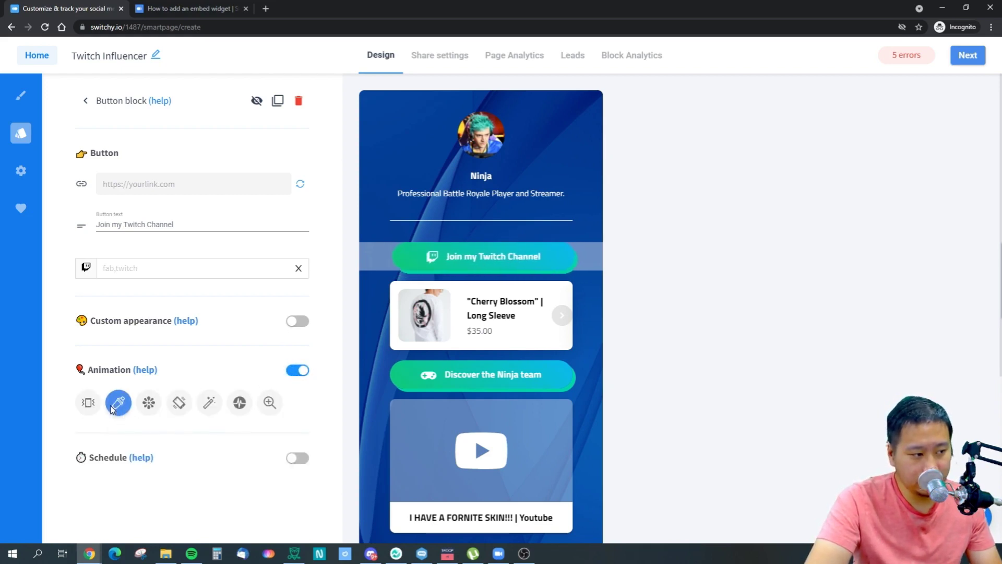
click(89, 404)
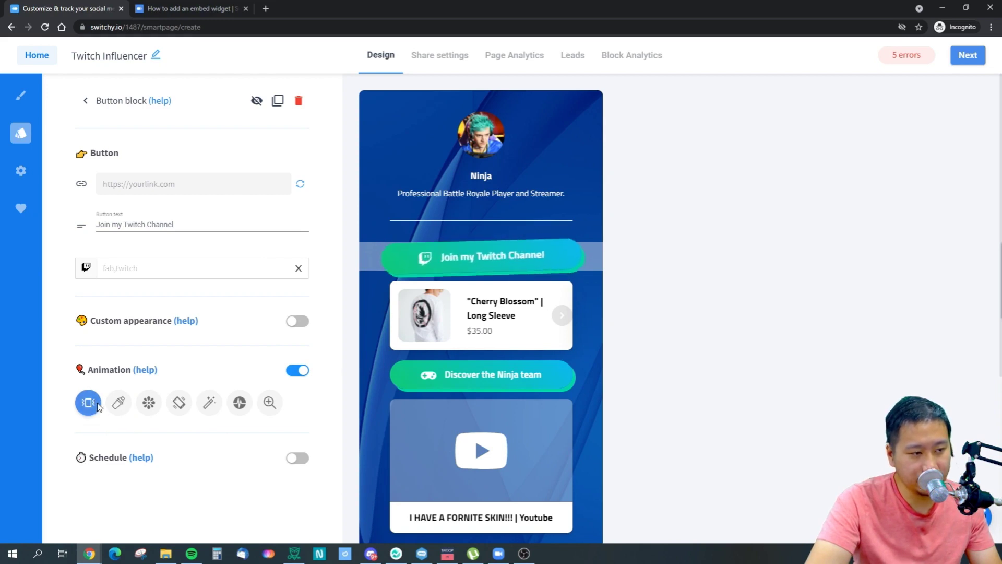
click(149, 402)
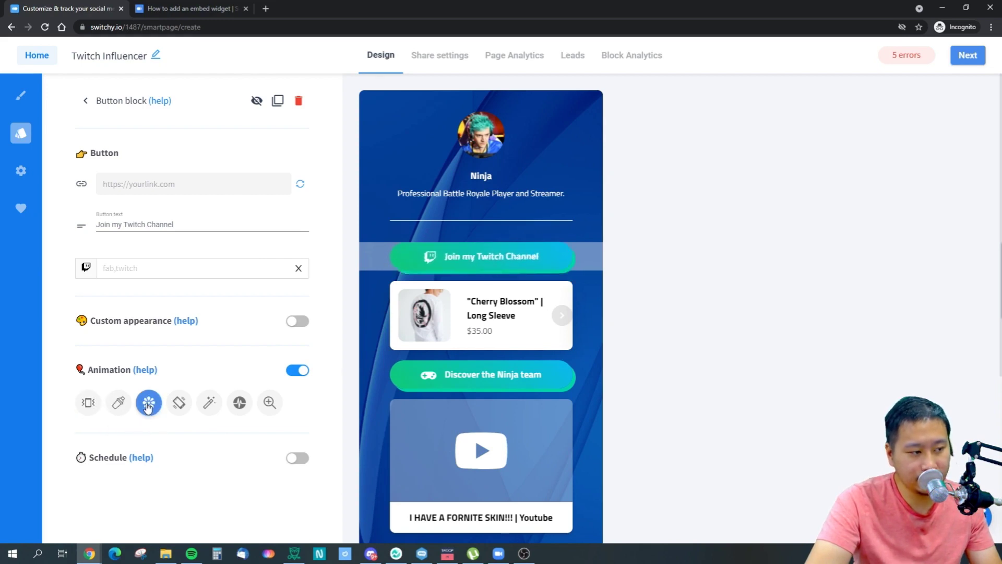
click(181, 403)
click(214, 405)
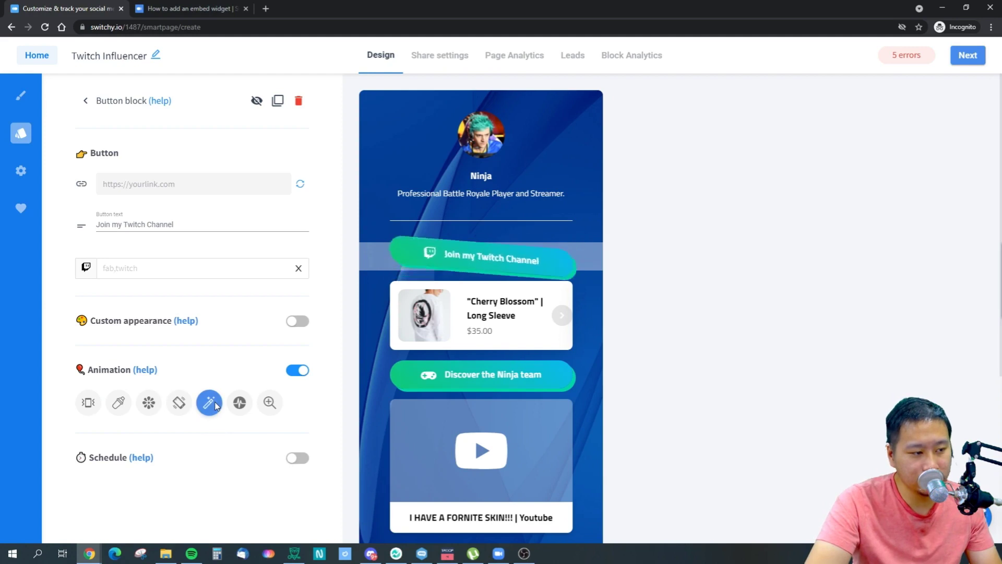
click(240, 402)
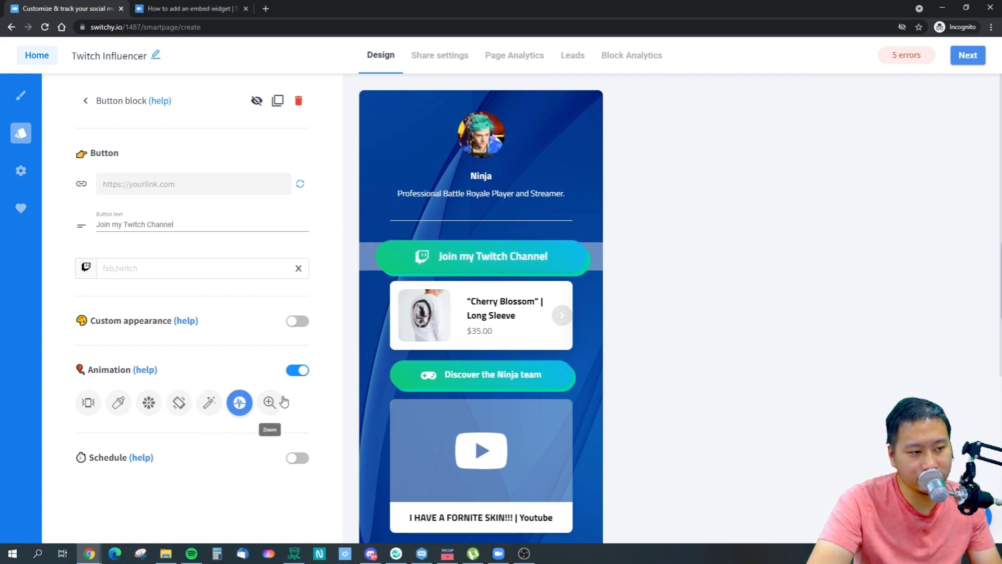
click(269, 405)
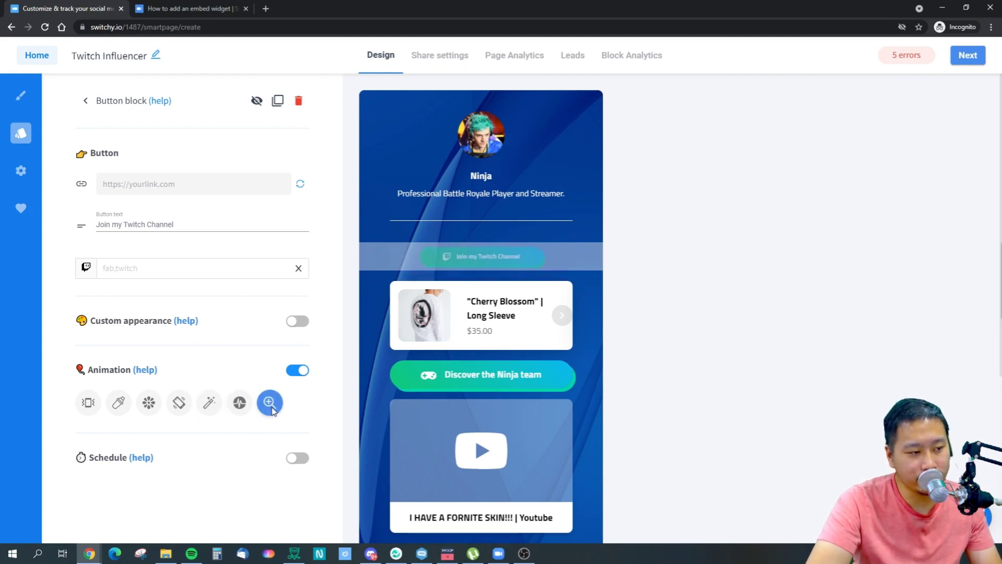
click(233, 405)
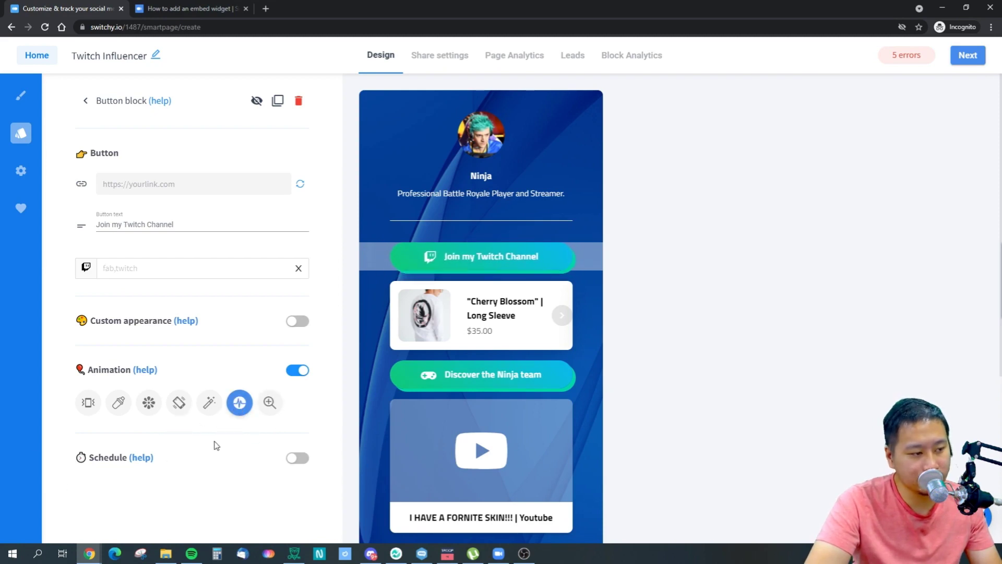
Switch scheduling on, open and dismiss the start date picker, then switch scheduling back off.
click(298, 458)
scroll(208, 470, down, 1)
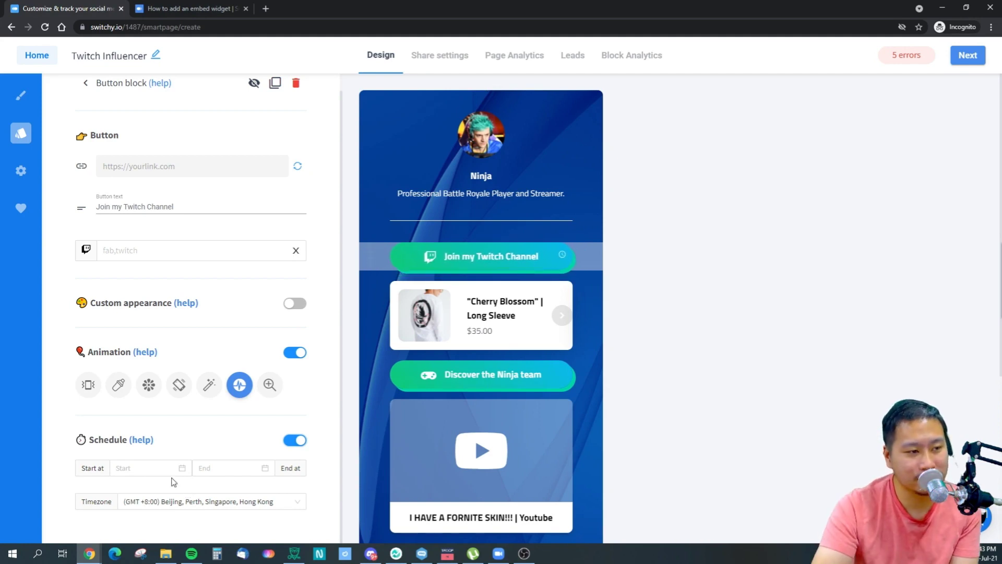
click(130, 472)
click(241, 488)
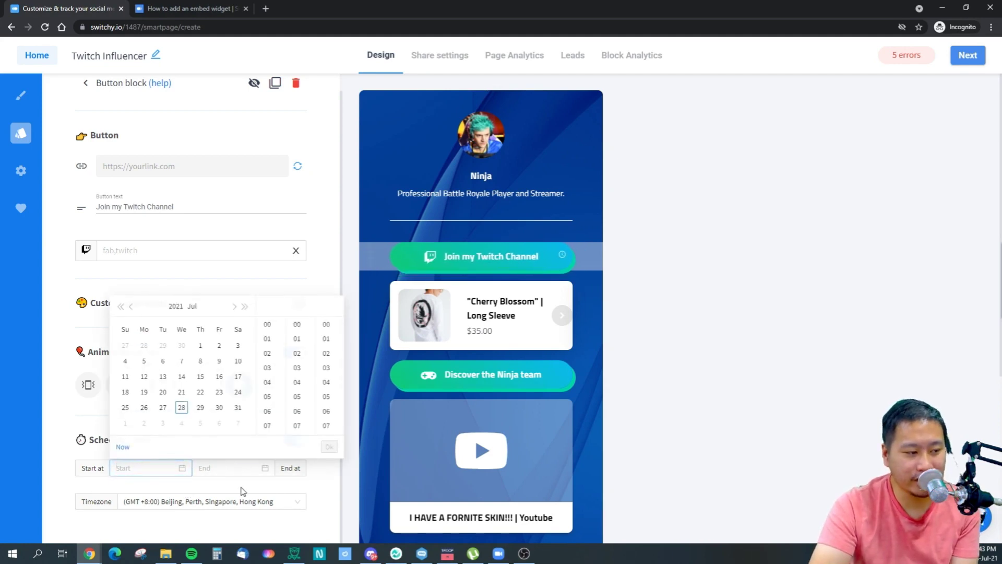
click(295, 440)
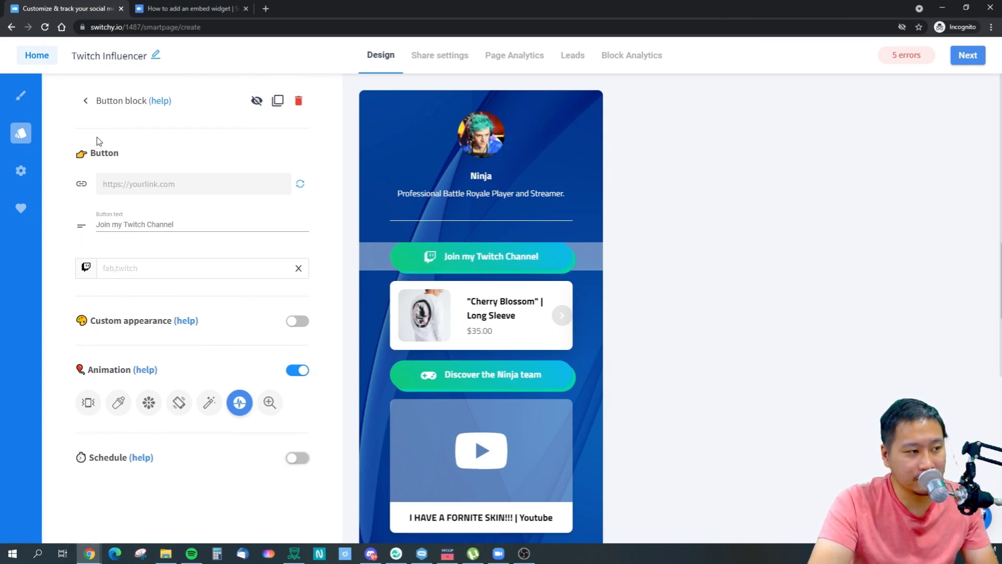
click(86, 100)
Add a countdown block above the Twitch button using the WOXO banner image.
drag(219, 179, 593, 246)
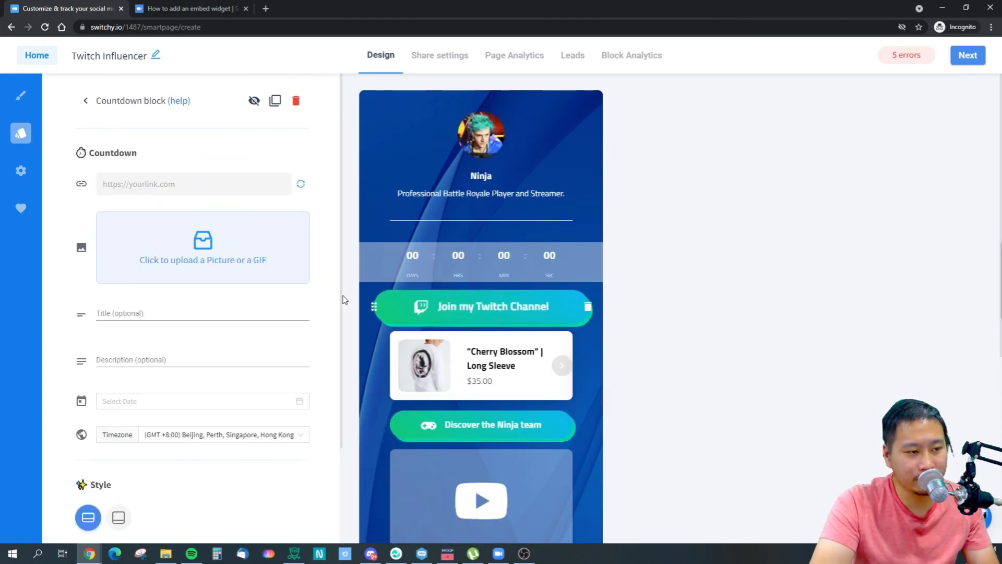
click(224, 280)
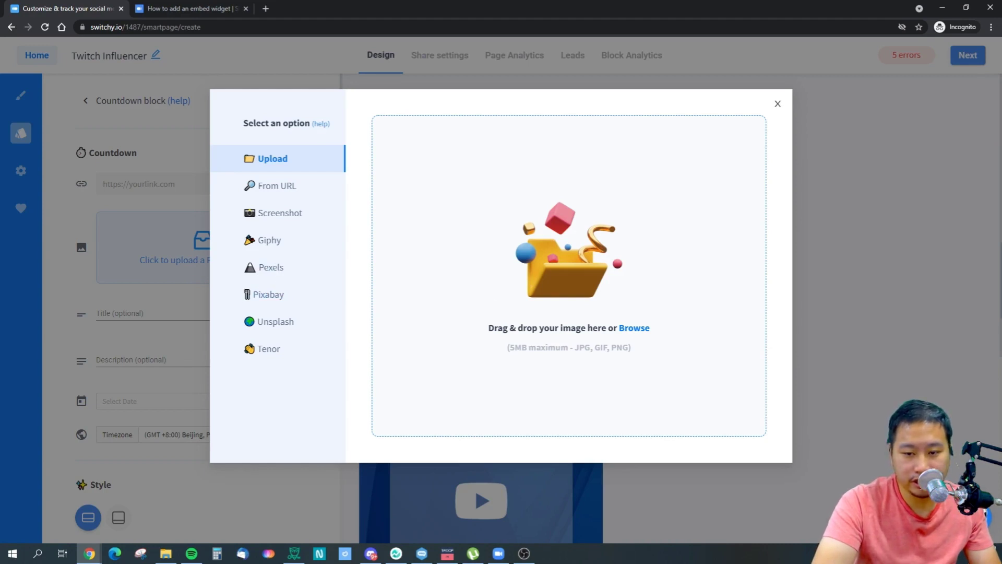
drag(992, 292, 613, 287)
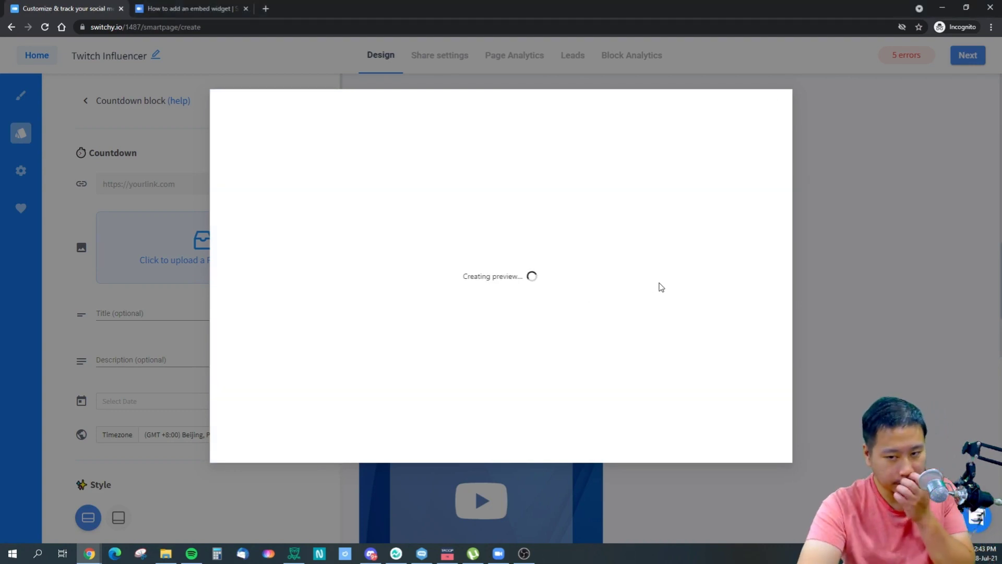
click(773, 106)
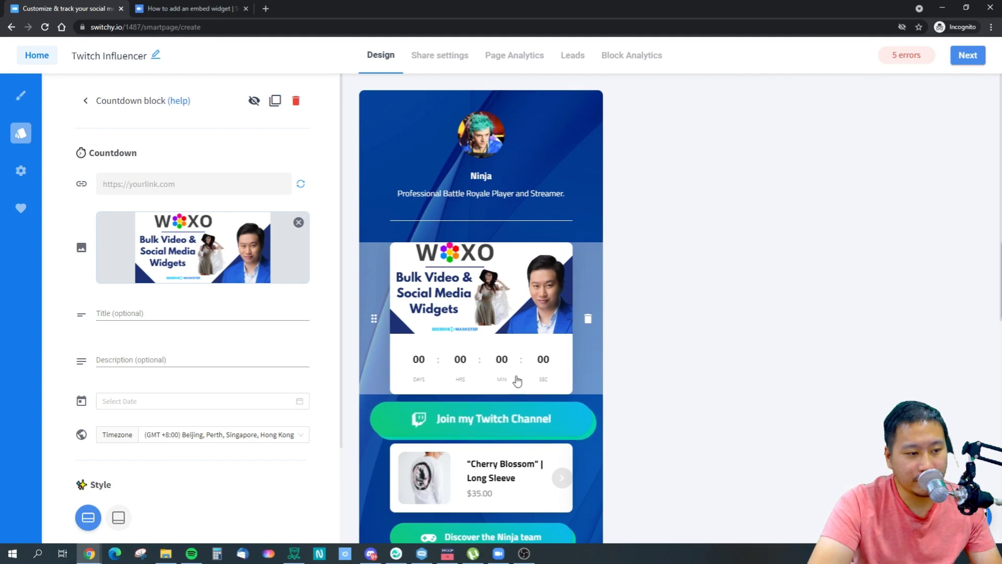
Give the countdown card the title 'Hello' and the description 'Test'.
click(142, 312)
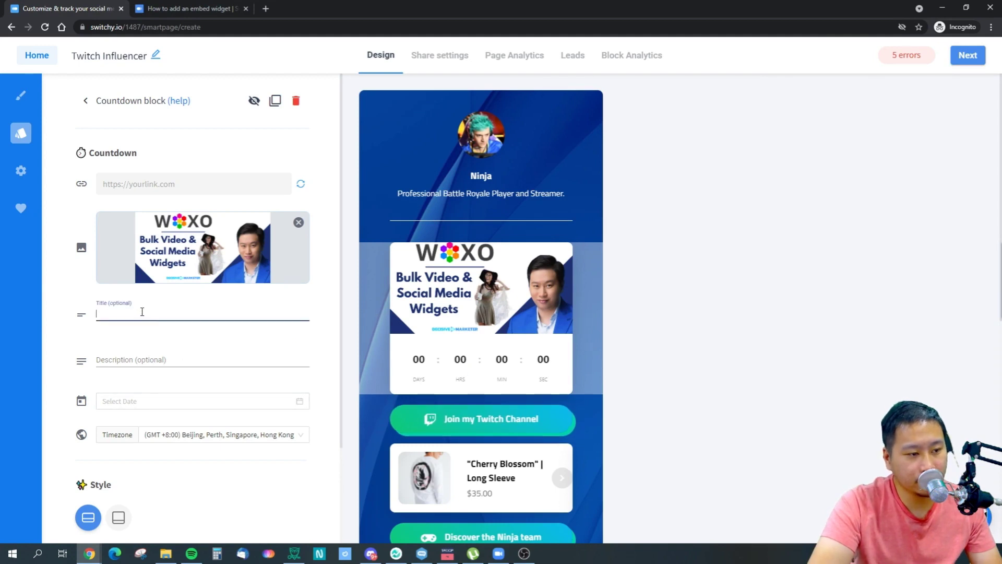
text(Hello)
key(Tab)
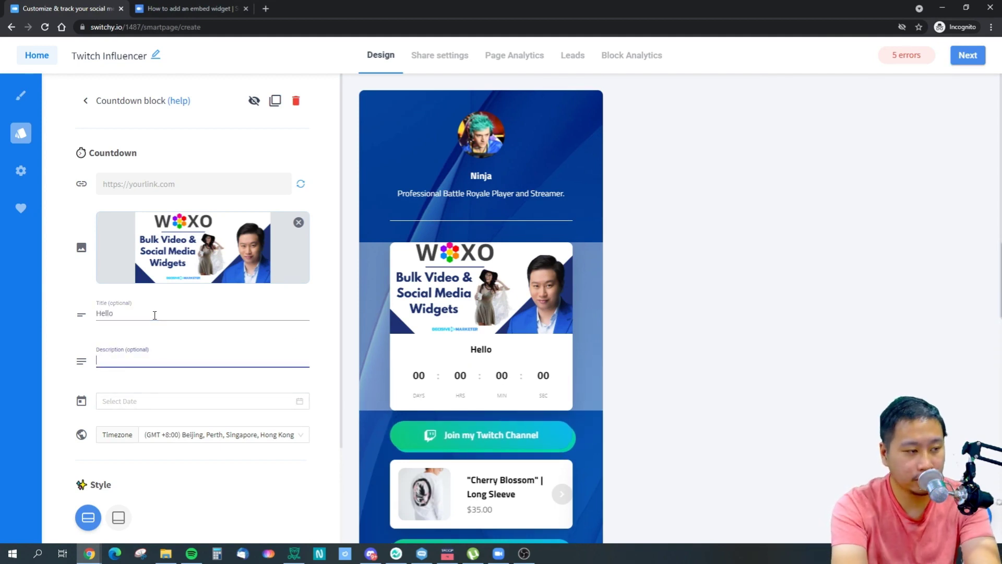
text(TEst)
key(BackSpace)
key(BackSpace)
key(BackSpace)
text(est)
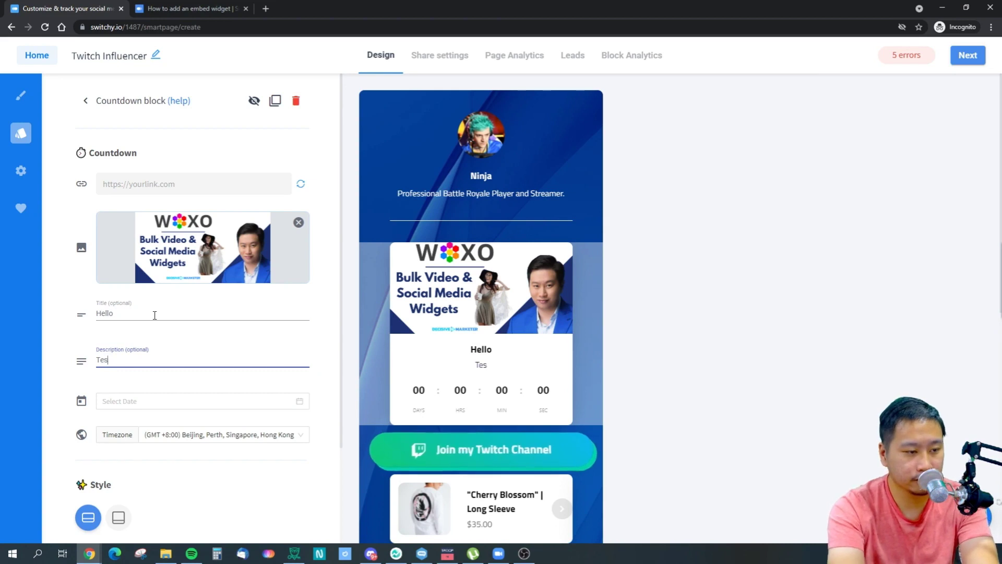
click(757, 348)
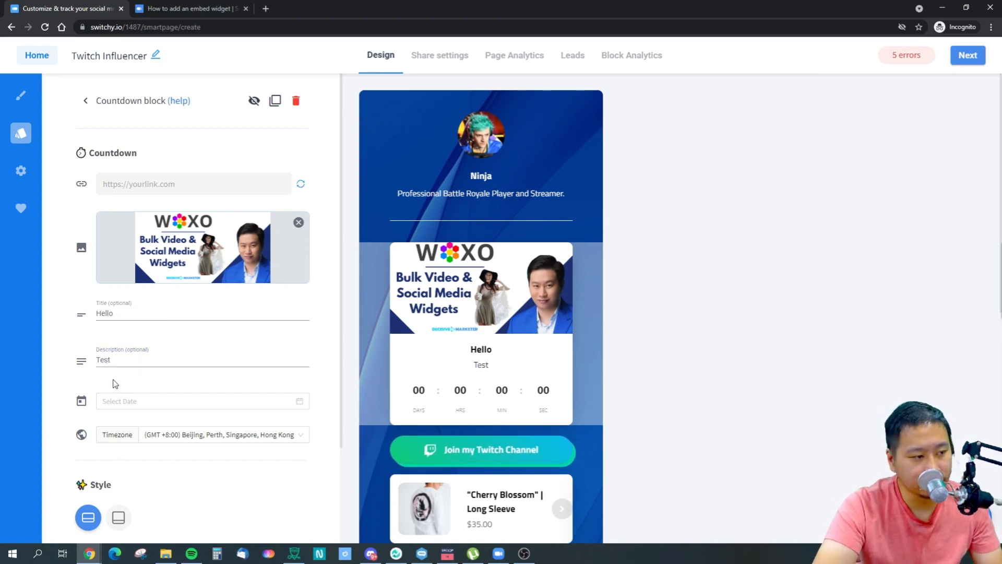
scroll(115, 384, down, 1)
scroll(123, 396, up, 1)
Try Pulse and other animations on the countdown card, then leave animation off.
click(140, 178)
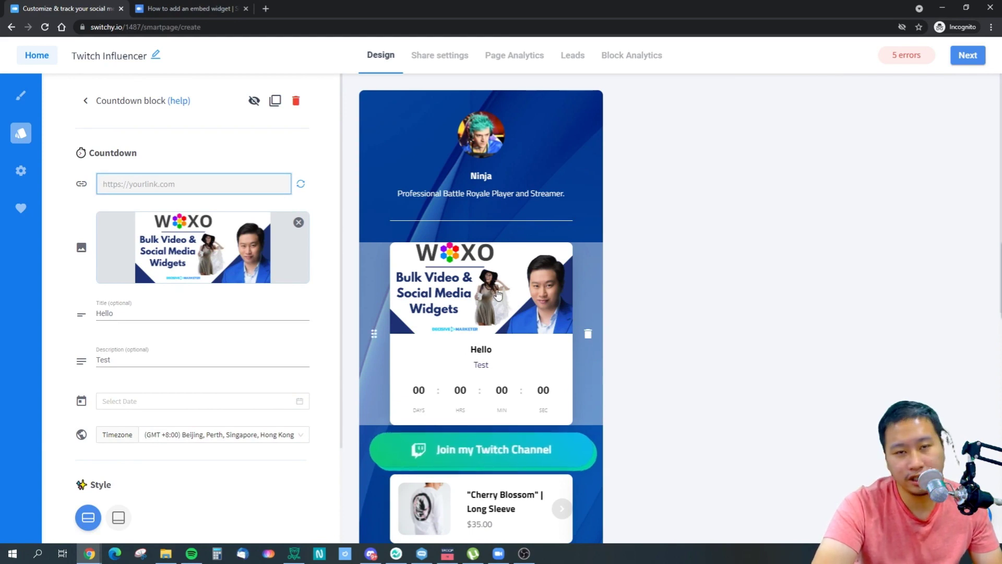
scroll(134, 364, down, 2)
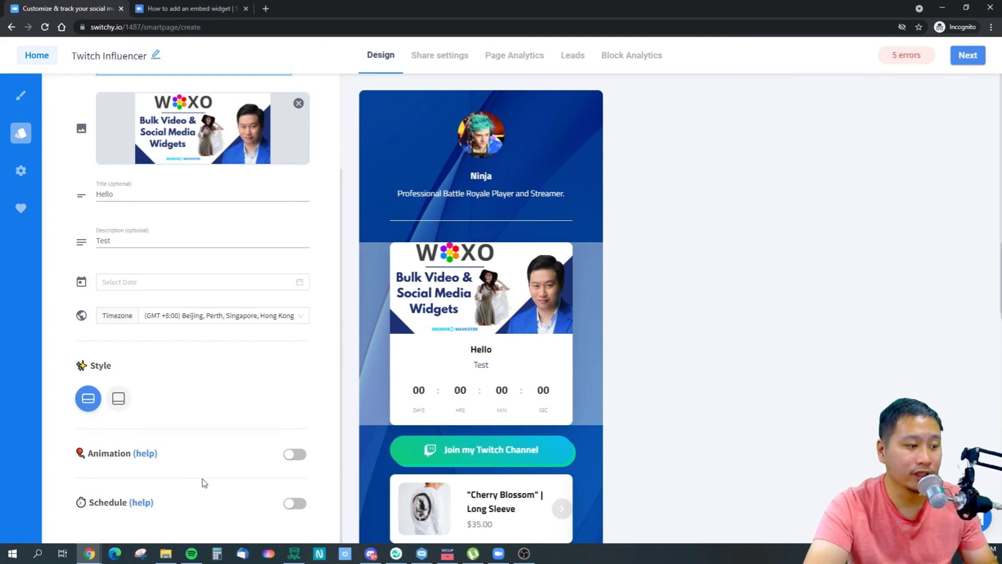
click(293, 456)
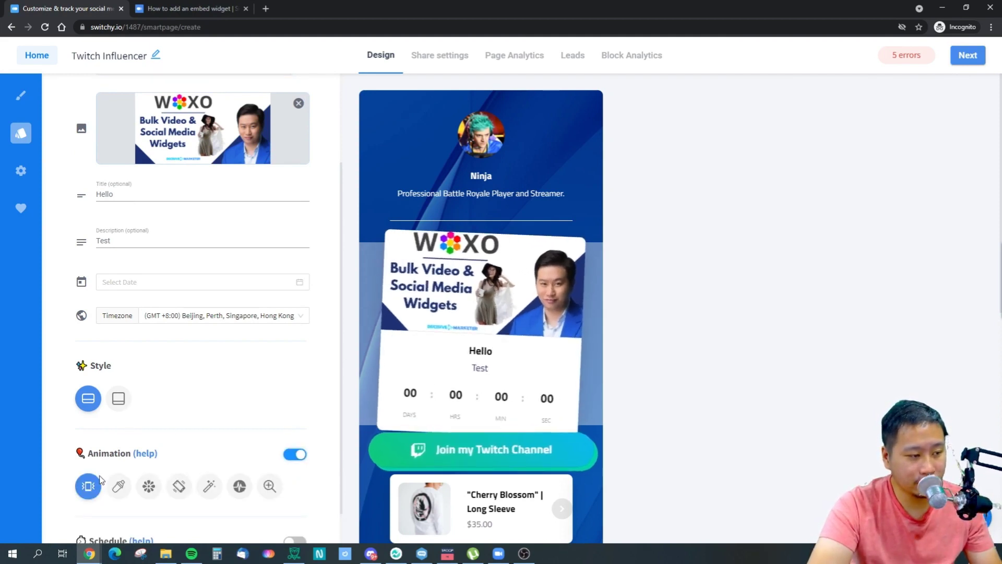
click(117, 487)
click(210, 487)
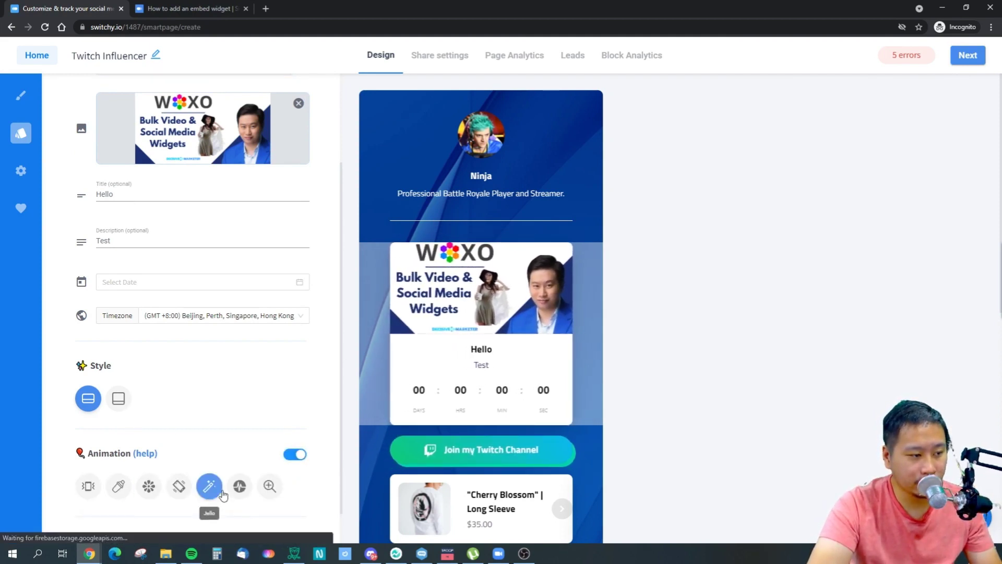
click(239, 487)
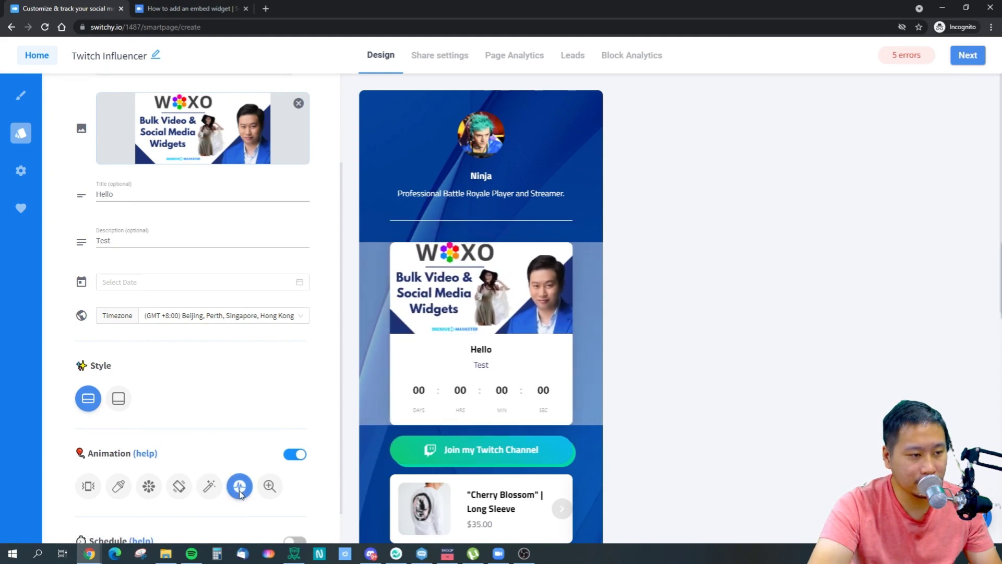
click(295, 455)
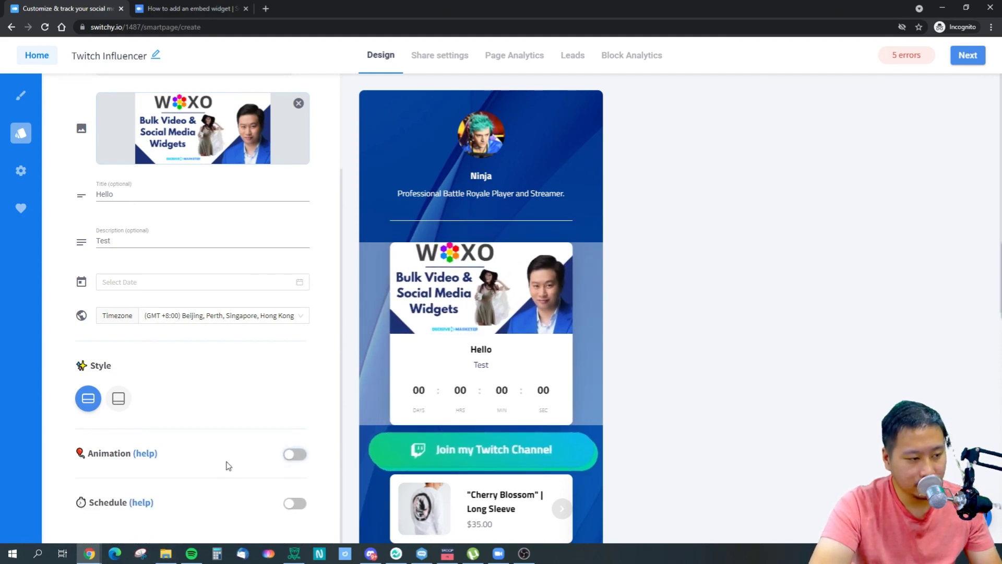
click(21, 136)
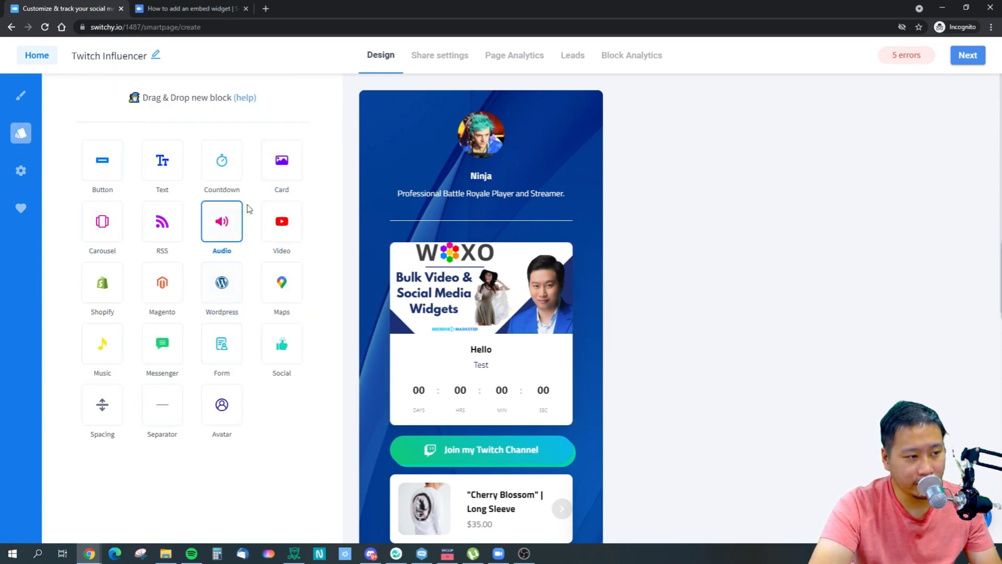
Add and delete a trial Card block and a two-card Carousel, then drop an RSS block below the countdown.
drag(285, 162, 463, 372)
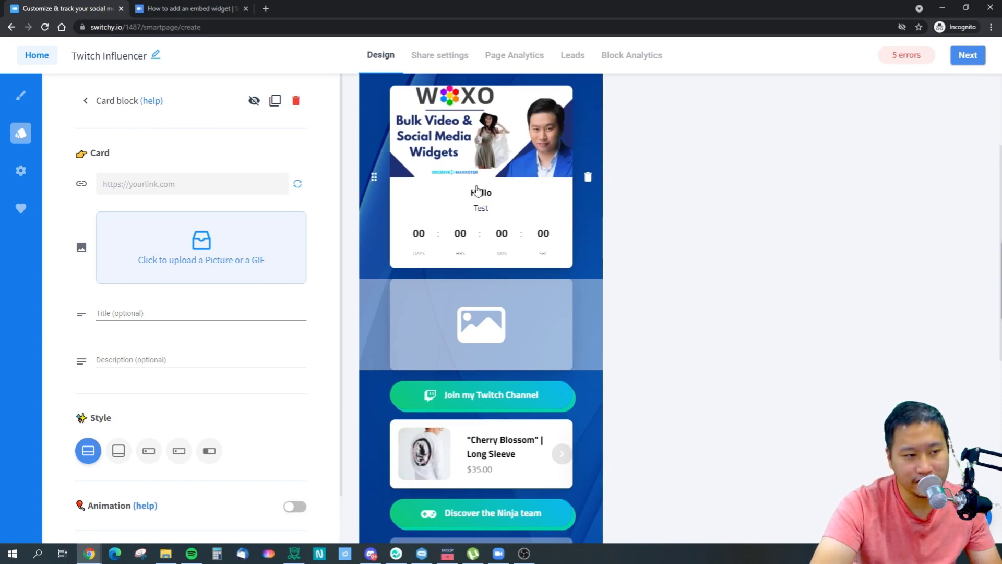
click(587, 324)
drag(99, 235, 419, 293)
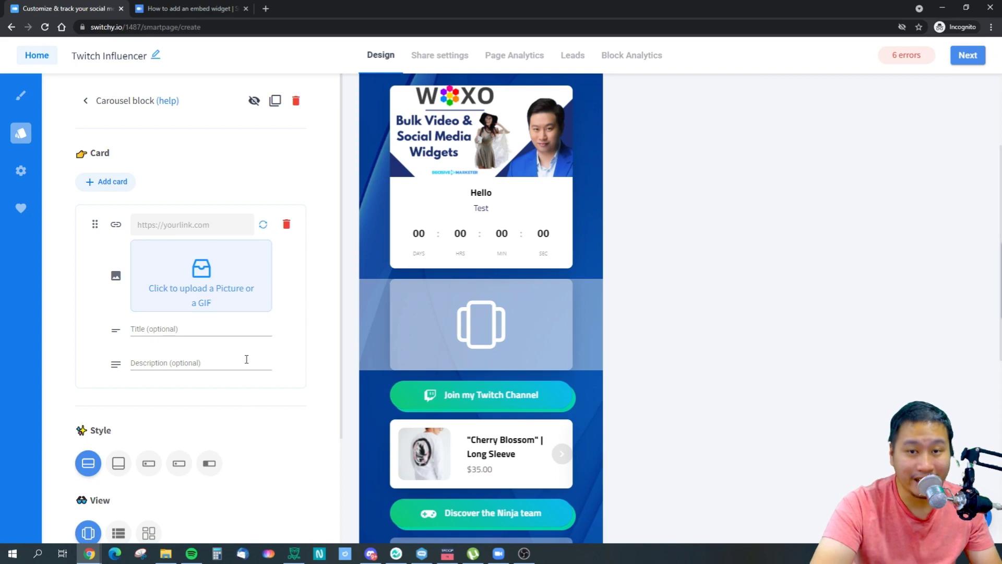
scroll(247, 359, down, 2)
scroll(224, 365, up, 2)
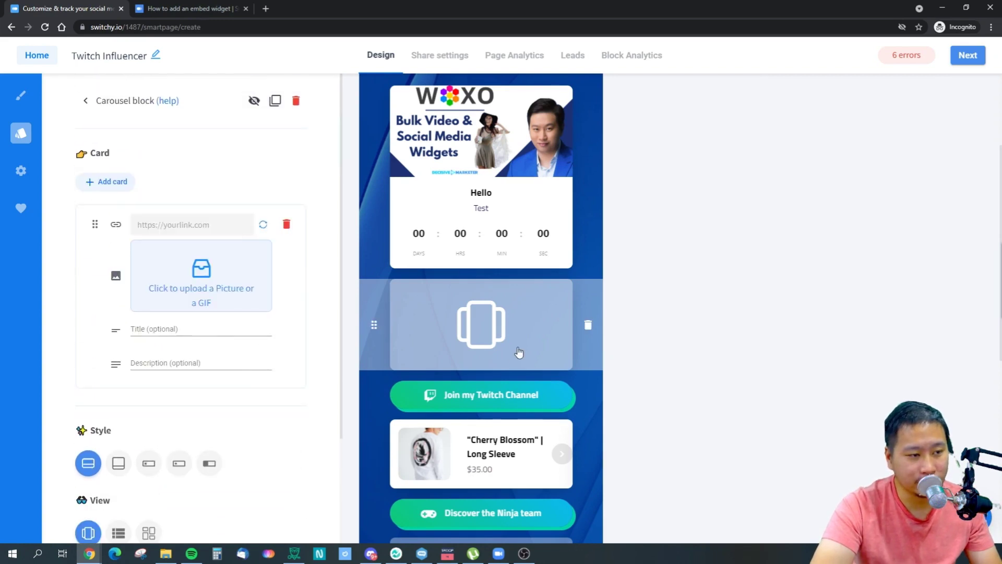
click(110, 181)
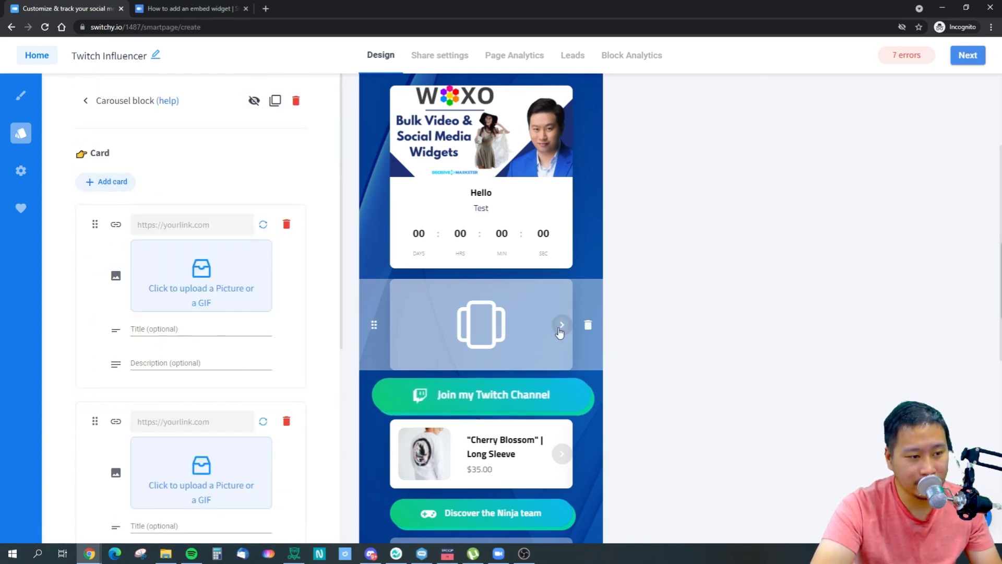
click(400, 325)
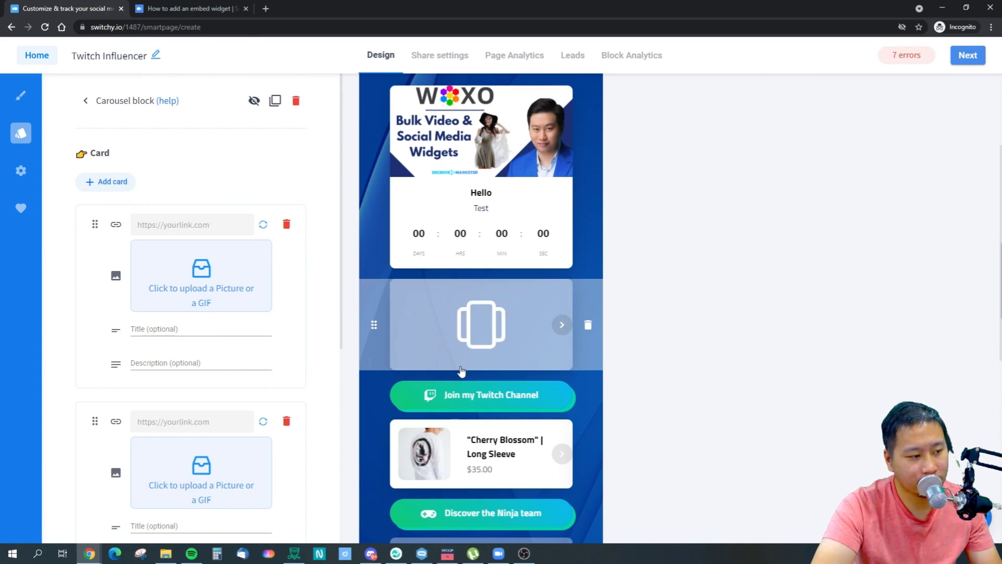
click(586, 328)
drag(156, 232, 562, 277)
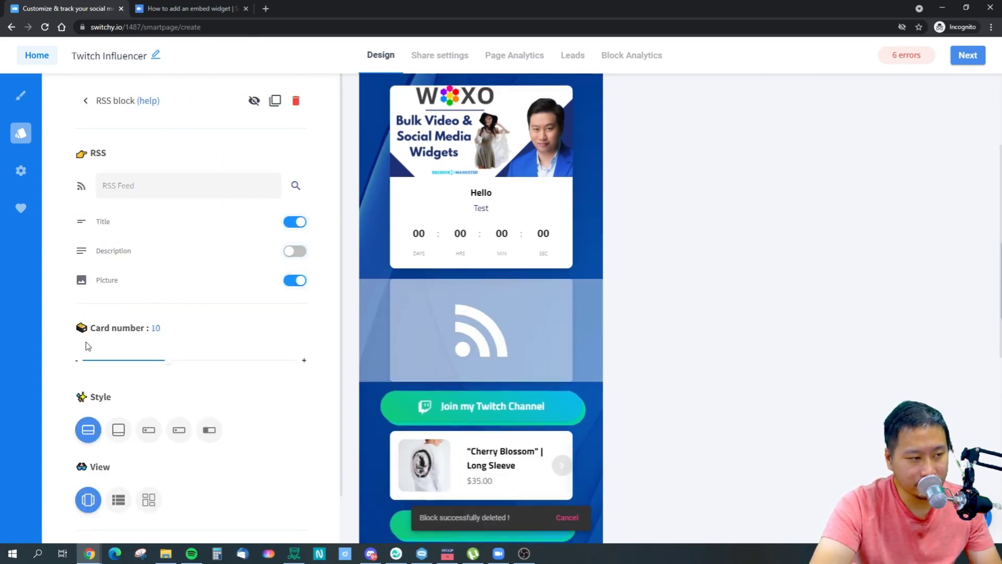
click(147, 195)
text(https)
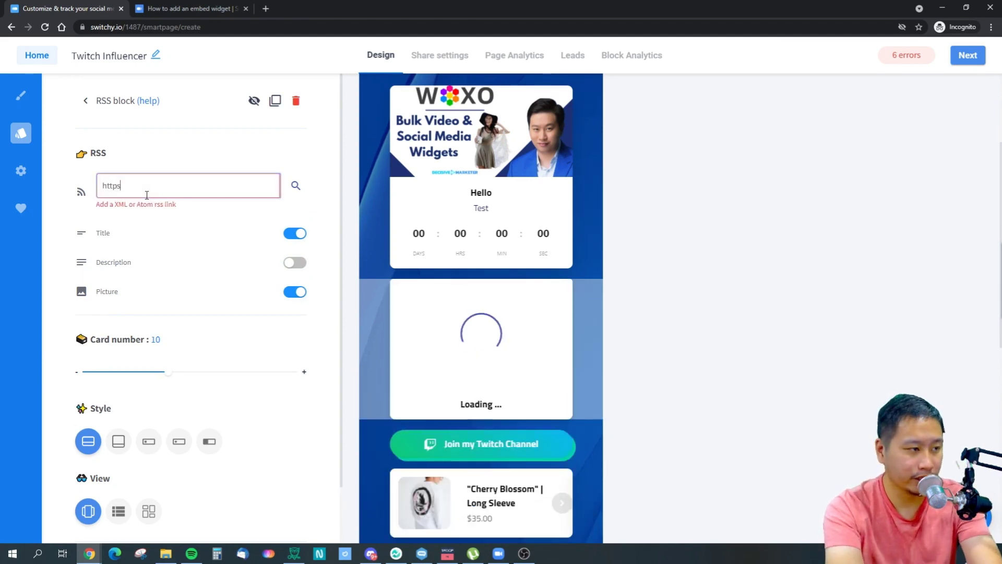
text(://decisivemarketer.c)
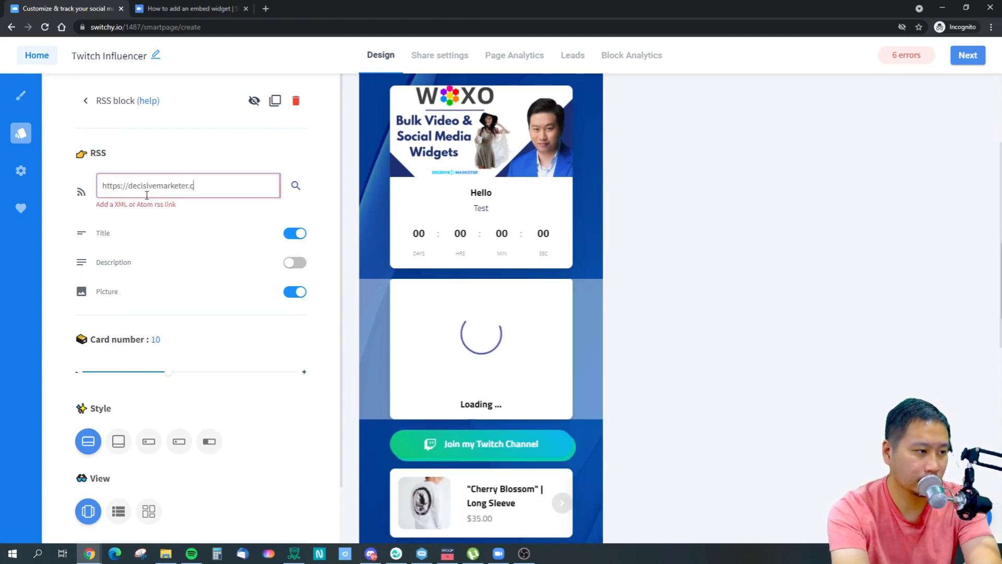
text(om/feed)
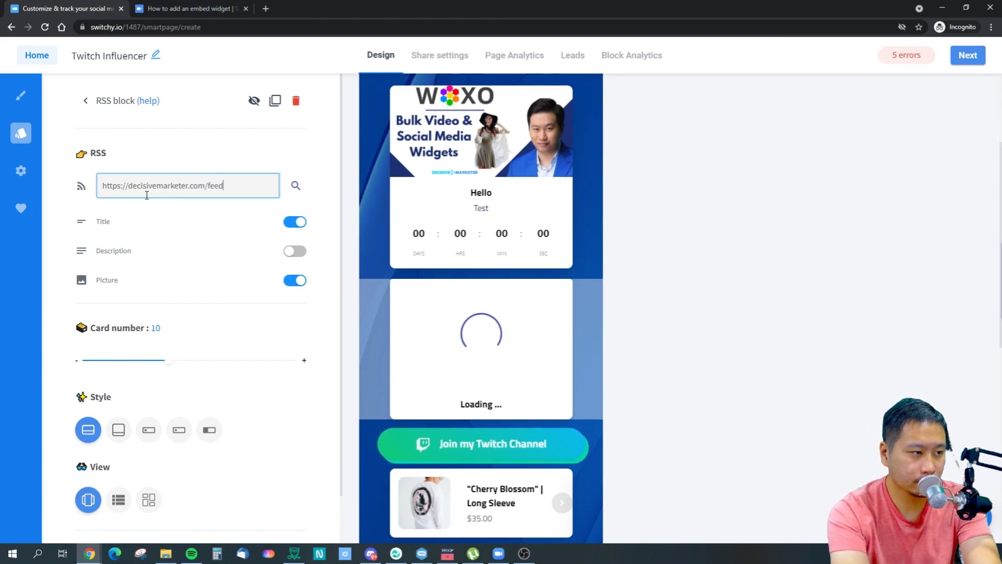
click(85, 101)
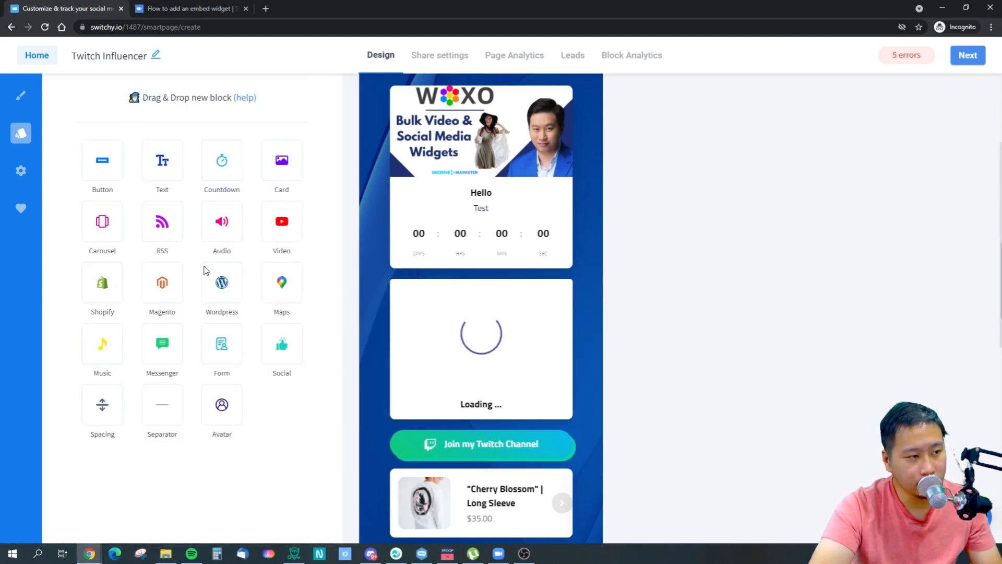
click(429, 331)
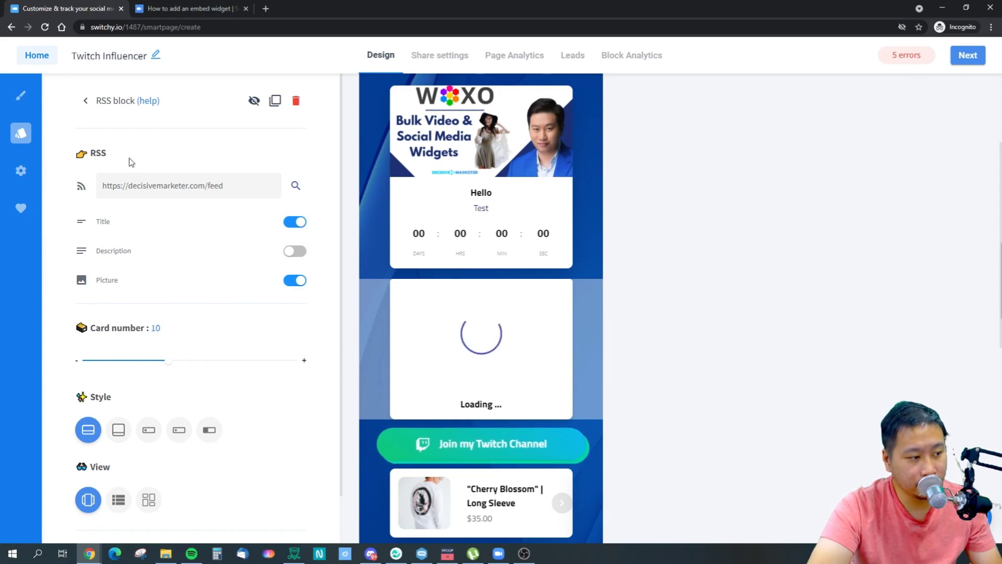
click(85, 101)
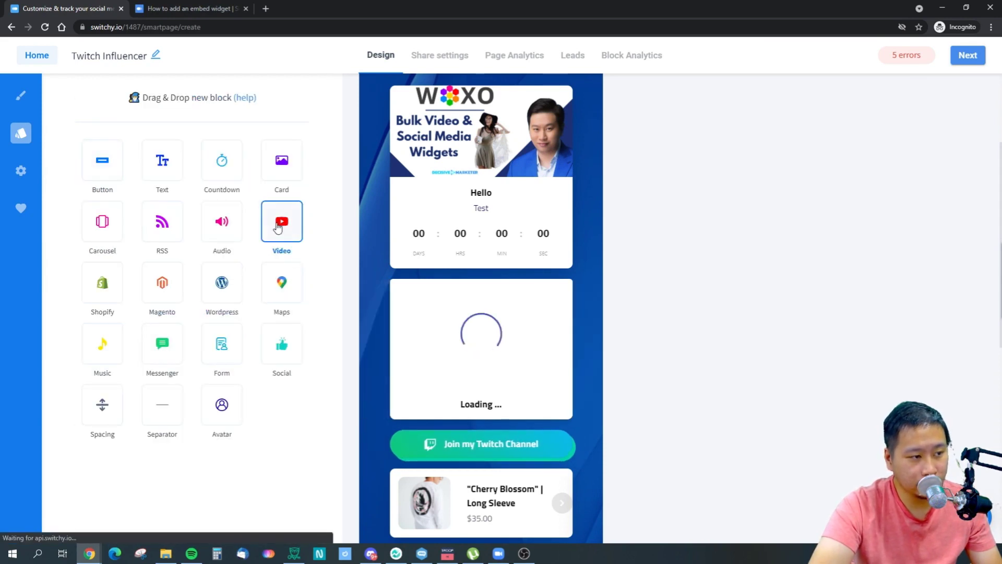
drag(223, 223, 399, 396)
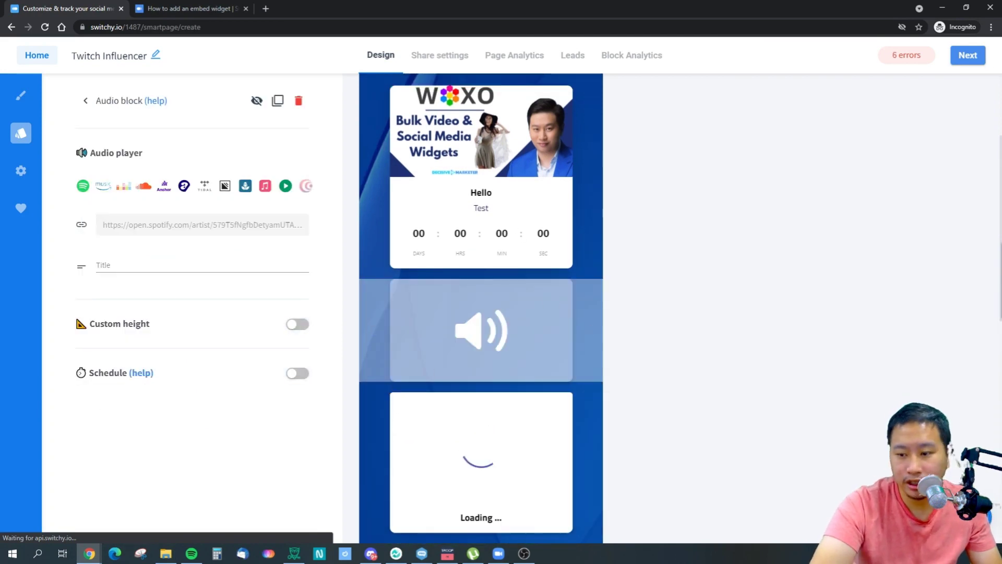
Paste the Spotify link for The Script's 'Rock the World' into the audio block, leaving the title empty.
key(alt+Tab)
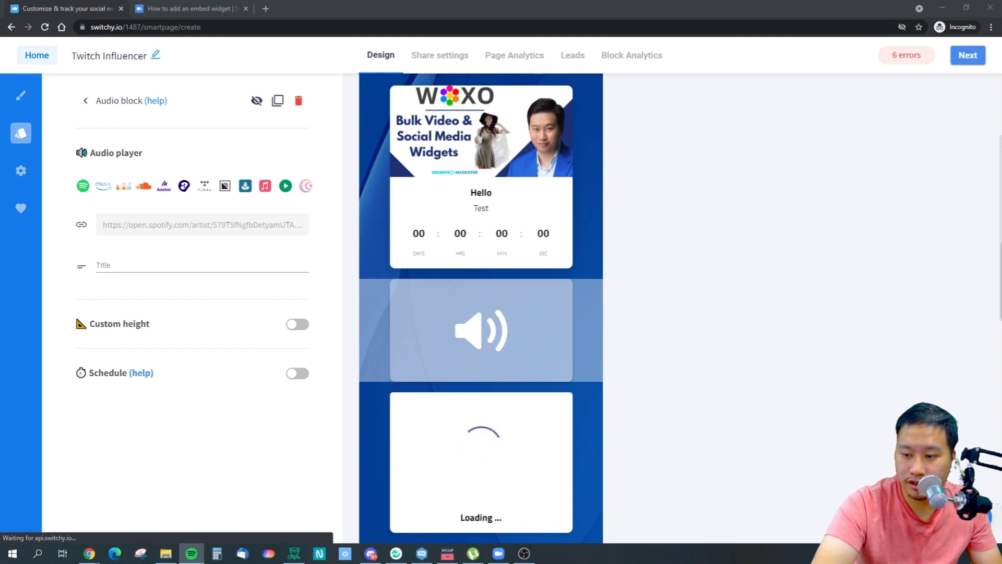
click(217, 224)
text(https://open.spotify.com/track/3njZlgsB9MI6DVTg8wDPsg?si=580d46e7ed0e491c)
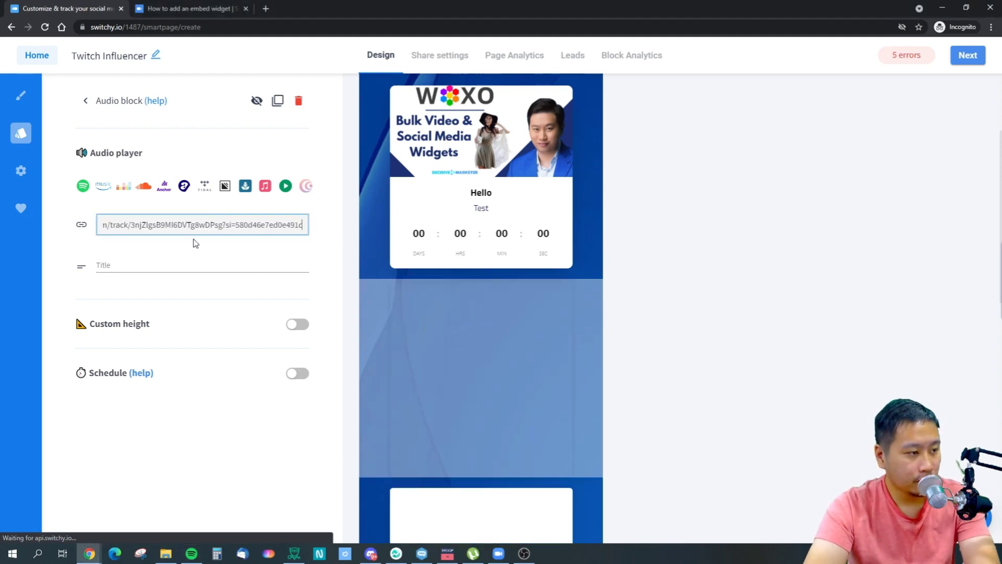
click(164, 265)
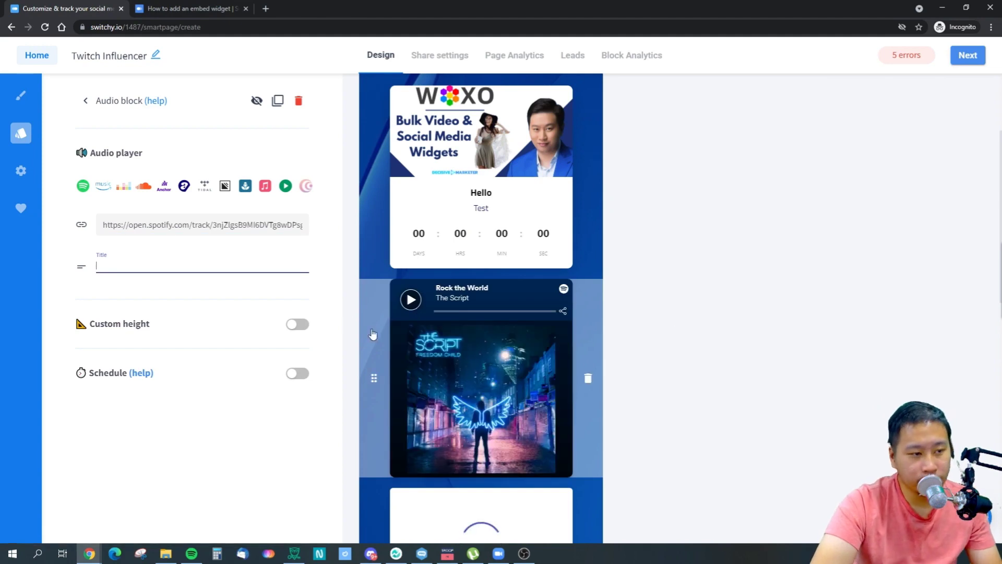
text(Hello)
key(BackSpace)
key(BackSpace)
key(BackSpace)
key(BackSpace)
key(BackSpace)
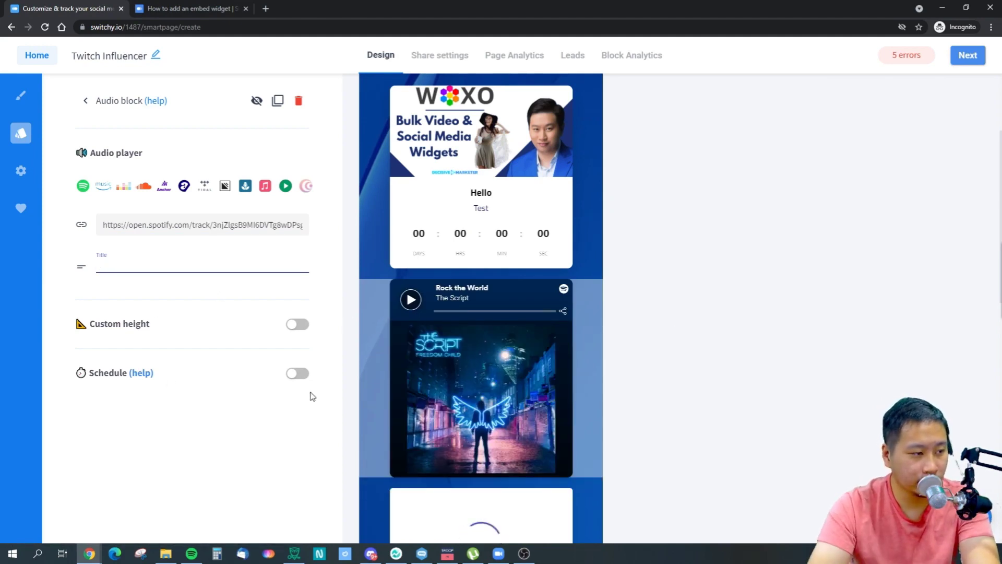
click(806, 338)
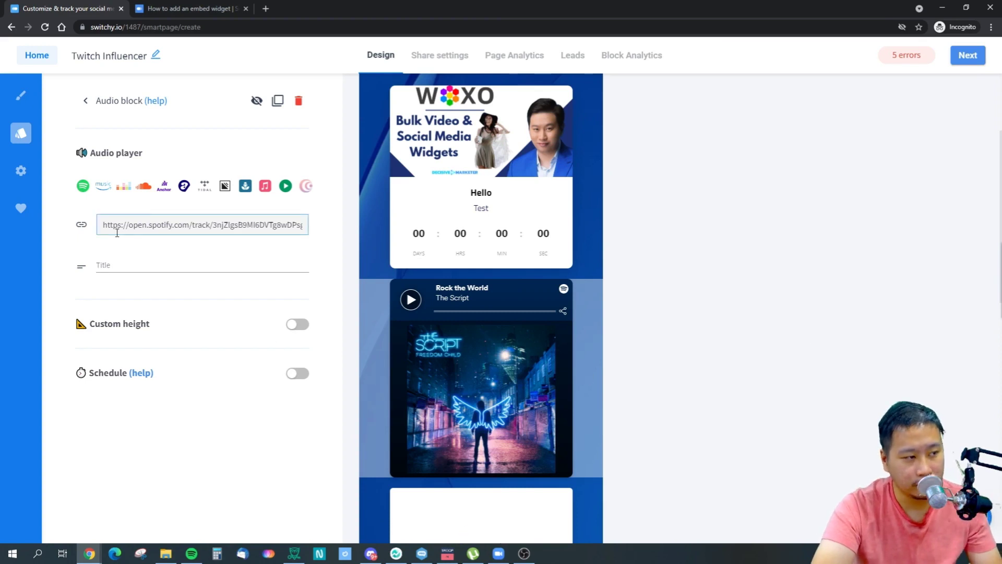
click(85, 102)
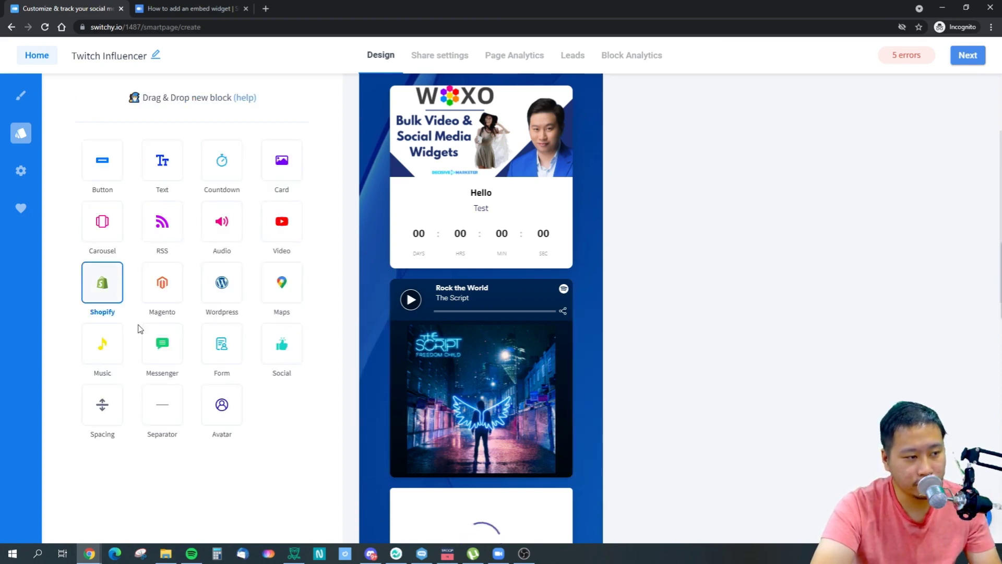
Place an empty video block between the Hello countdown card and the Spotify player.
drag(268, 231, 430, 442)
drag(429, 360, 399, 443)
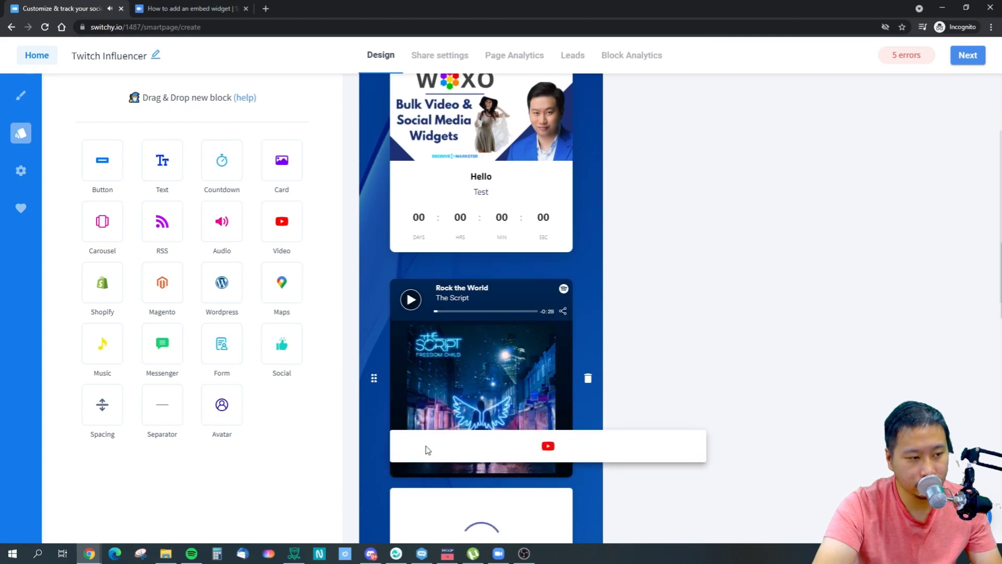
drag(408, 309, 371, 276)
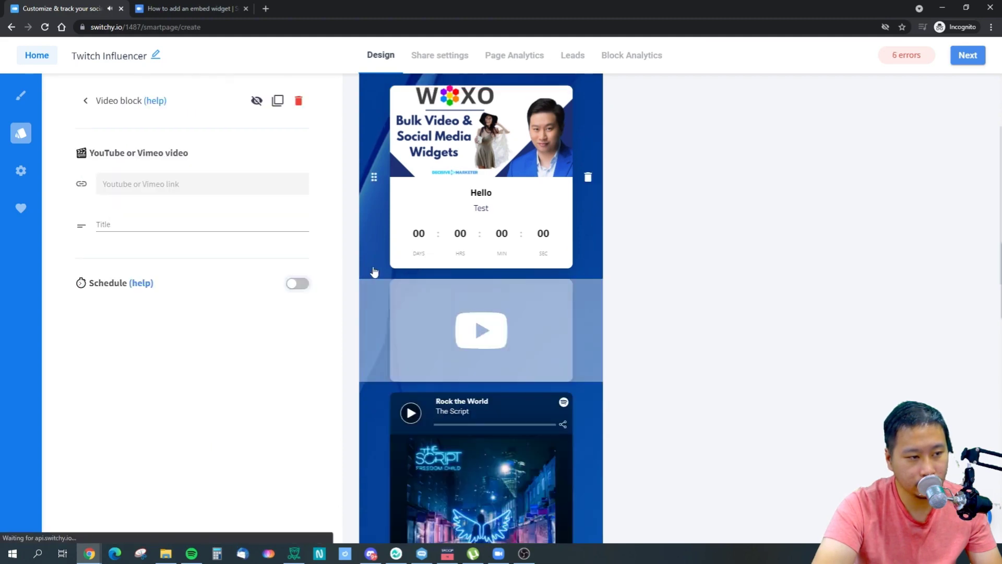
click(205, 6)
Load the DecisiveMarketer YouTube channel's videos page in the other tab.
click(219, 27)
text(http)
key(Down)
key(Down)
key(Down)
key(Down)
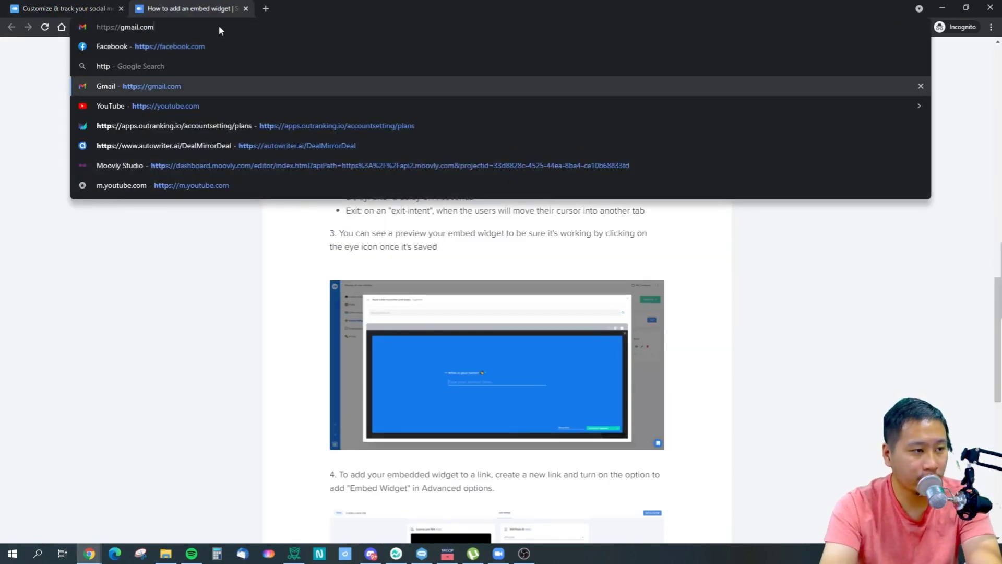
key(Up)
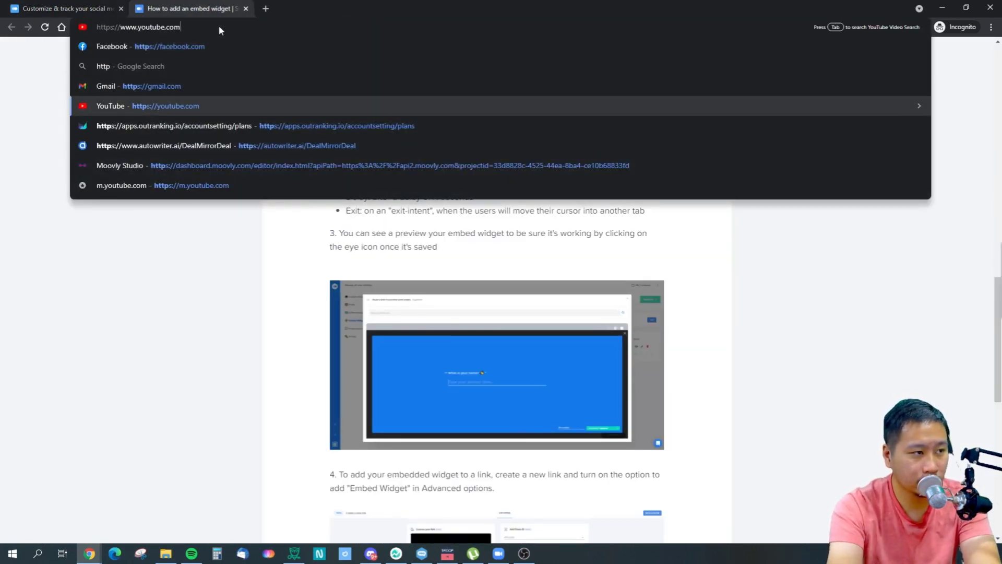
text(/c)
key(Up)
key(Up)
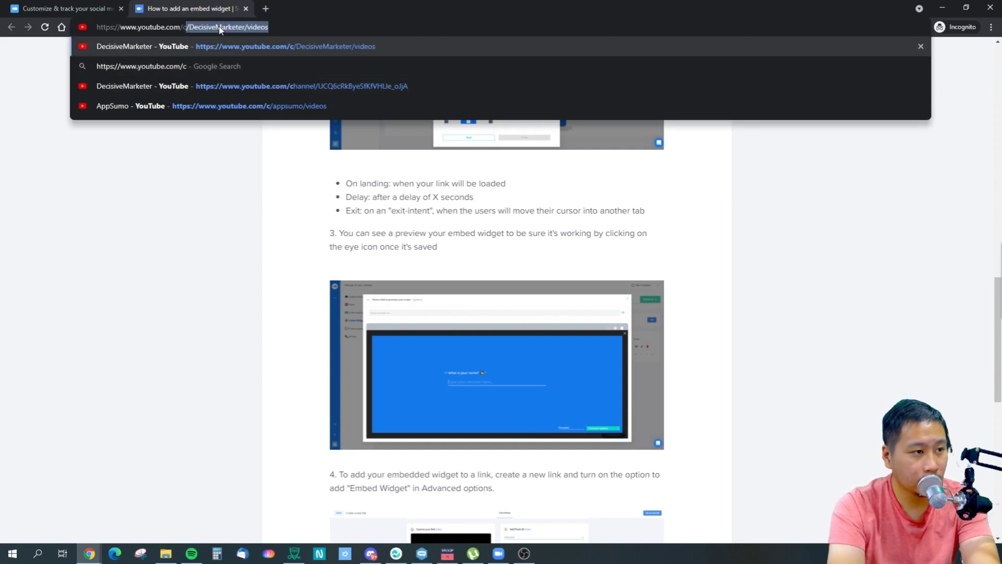
key(Return)
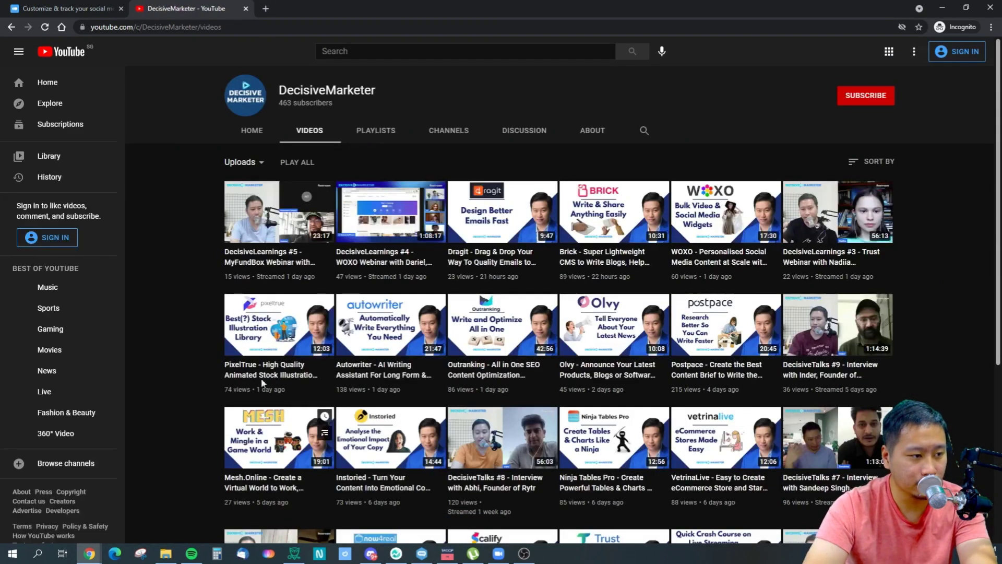
Copy the PixelTrue video's link and return to the Switchy video link field.
right_click(265, 323)
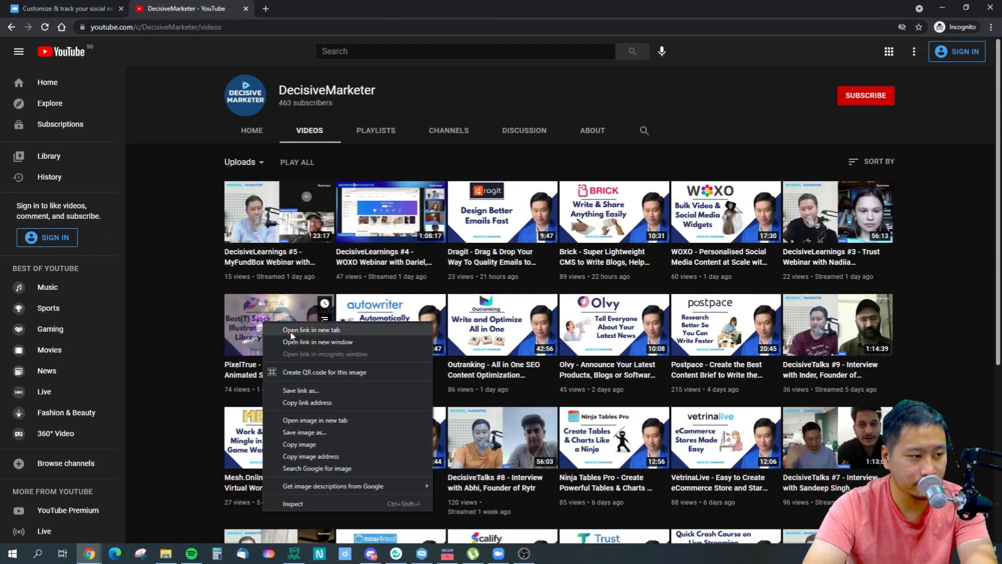
click(298, 402)
key(ctrl+Page_Up)
click(139, 183)
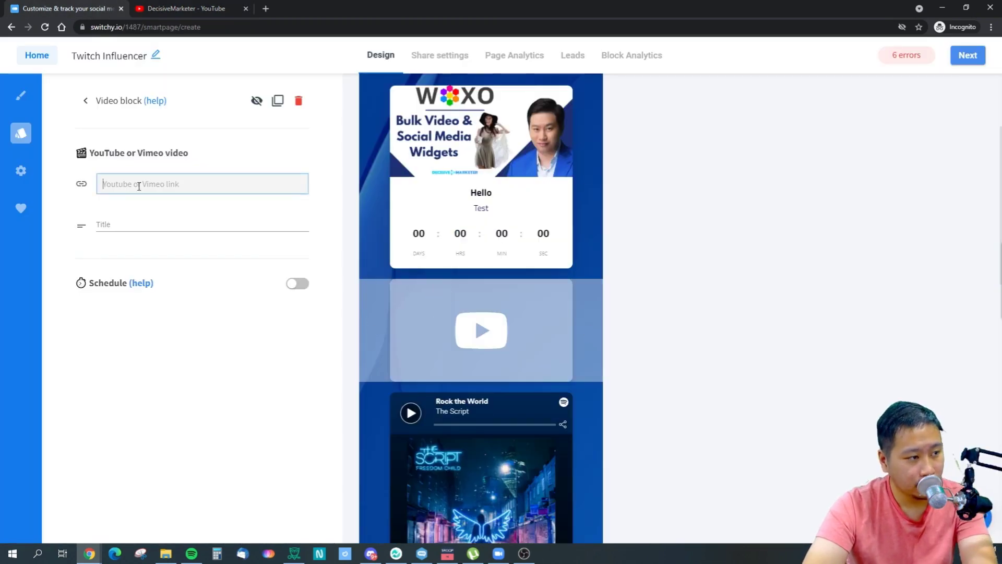
Paste the PixelTrue YouTube link into the video block and add a Shopify block below the countdown card.
key(ctrl+v)
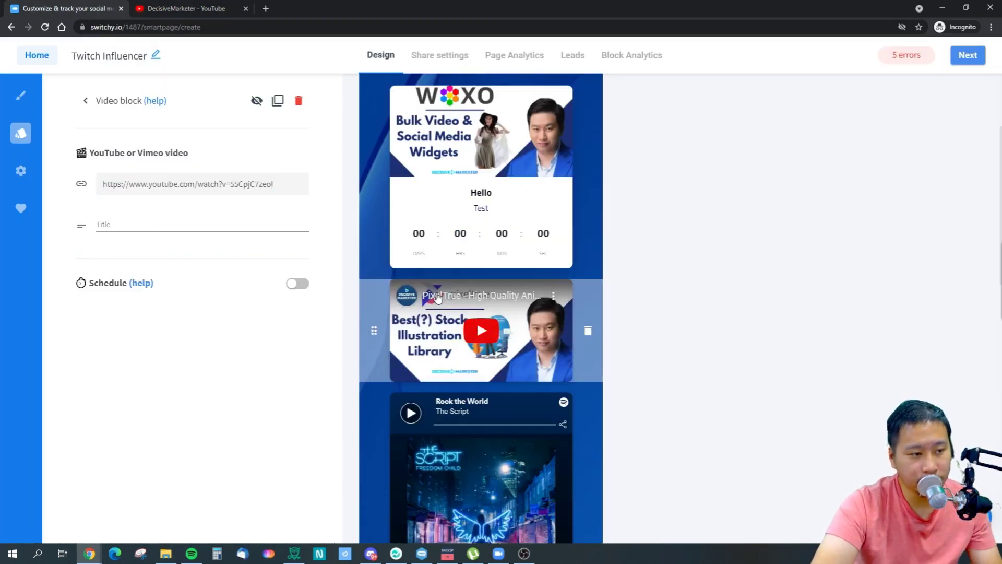
click(85, 101)
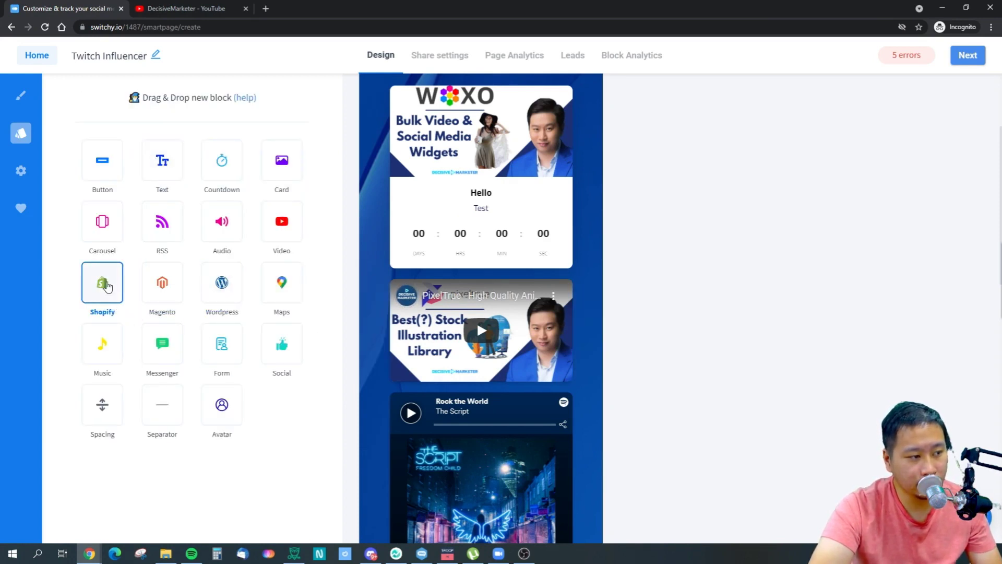
drag(106, 291, 427, 262)
Open the Swee Lee store site (sweelee.com.sg) in a new private tab.
click(265, 9)
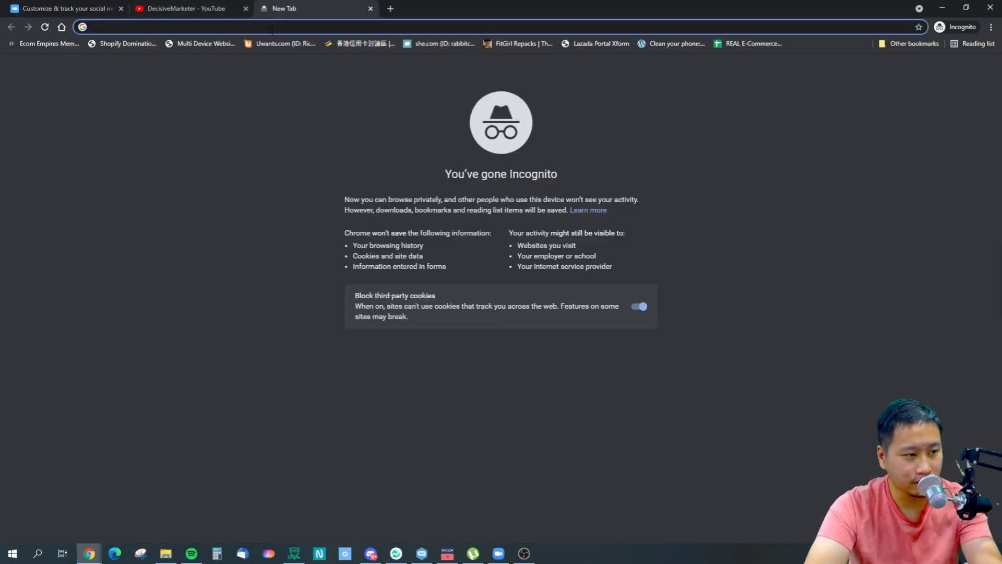
text(swe)
key(Return)
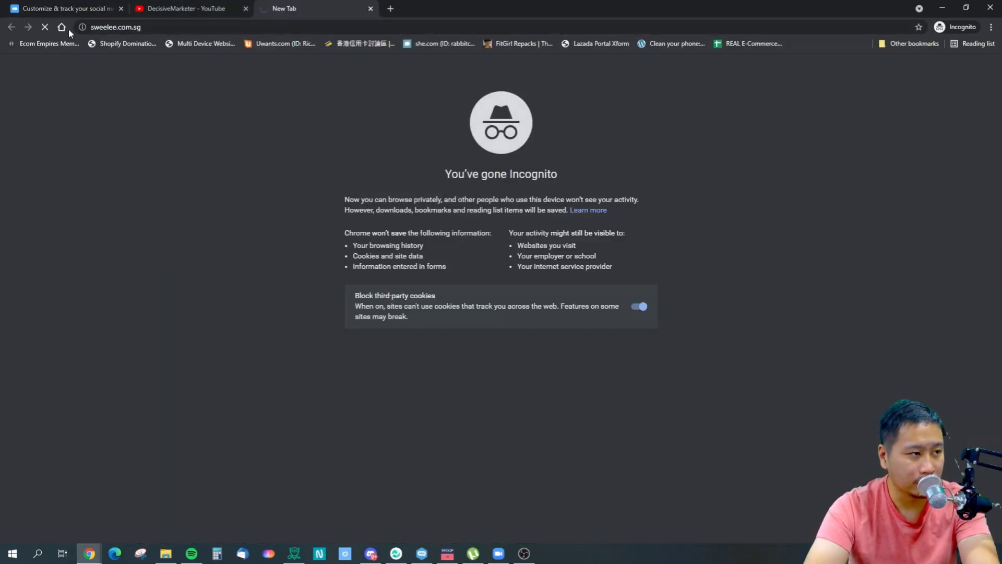
click(68, 9)
click(293, 8)
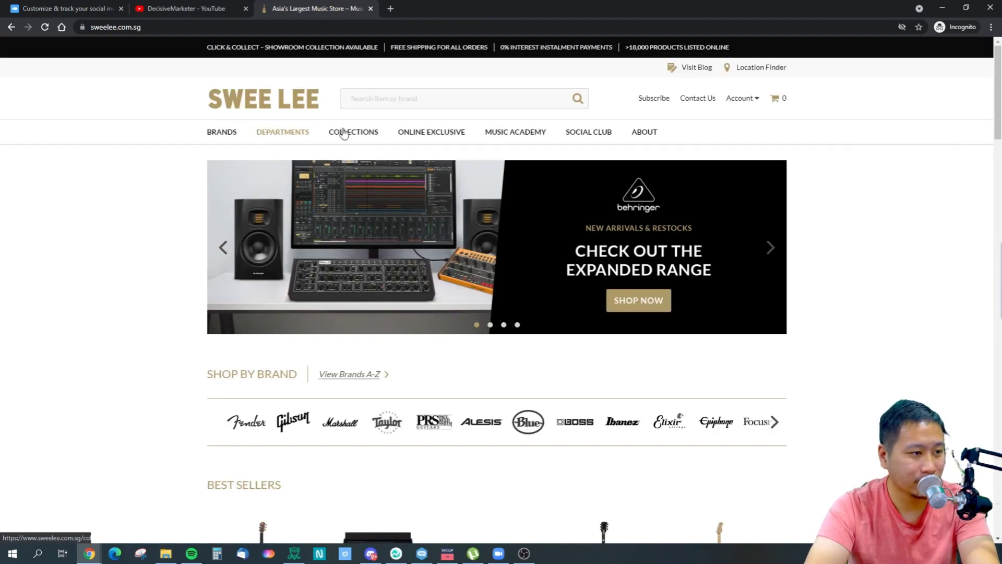
Copy the New Arrivals collection link and paste it into the Shopify block's store link.
mouse_move(343, 134)
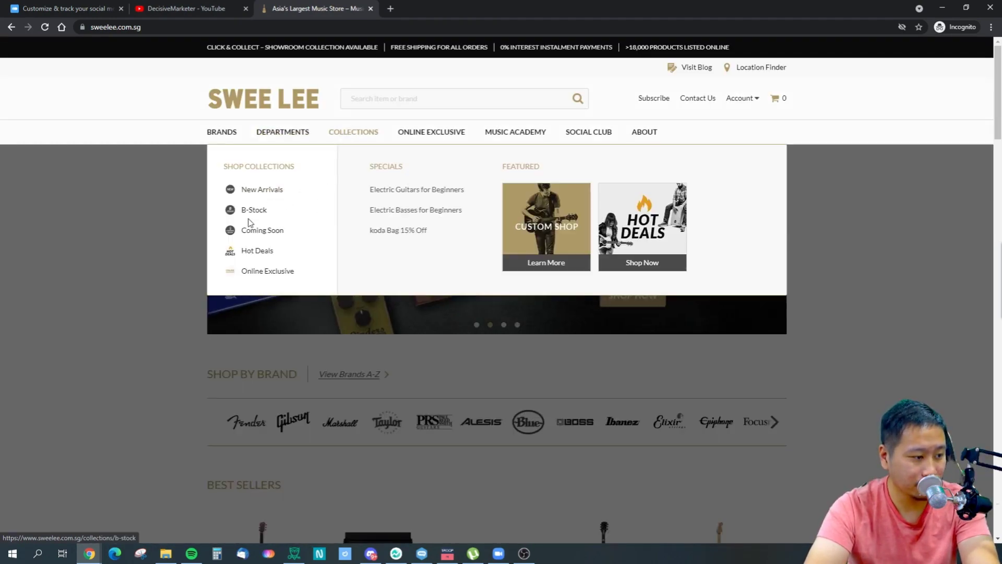
right_click(268, 192)
click(313, 253)
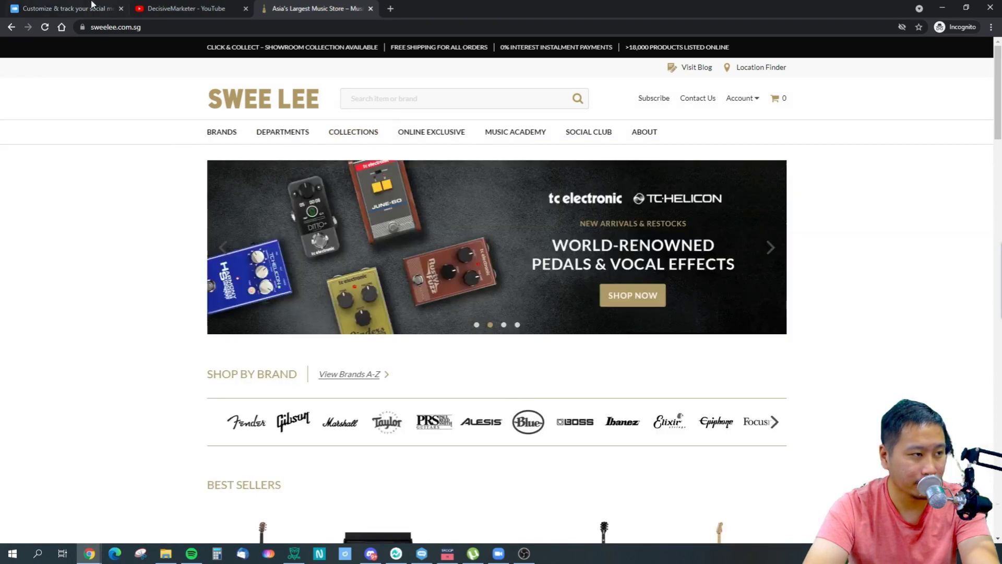
click(63, 8)
key(ctrl+v)
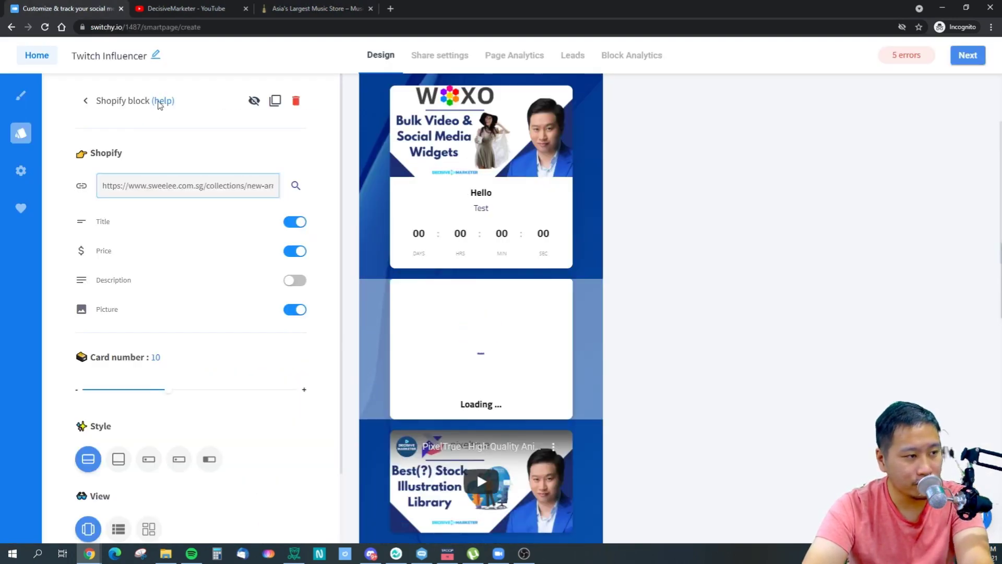
Read the 'Add a Shopify Block' help article in its own tab, then return to the editor's block list.
click(163, 100)
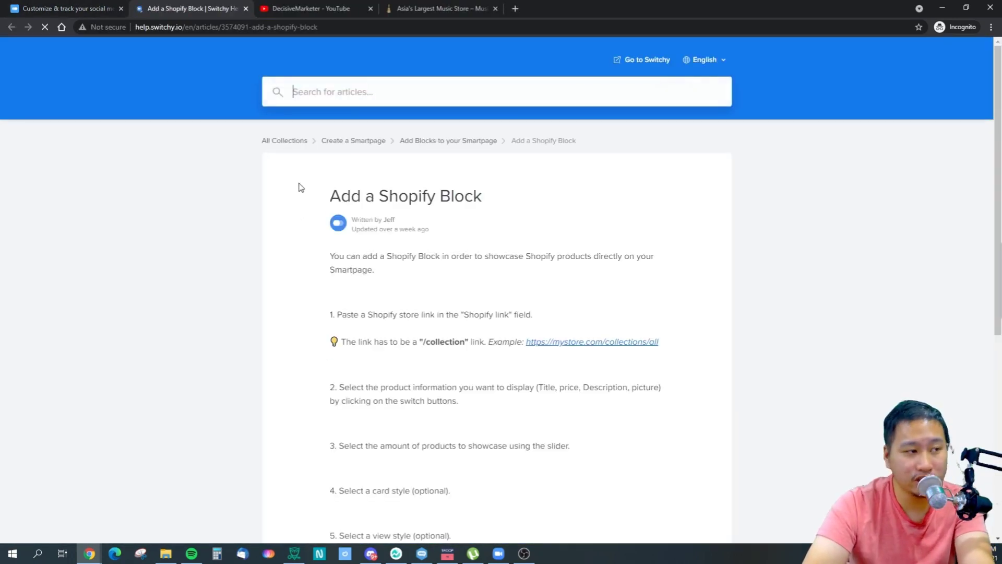
scroll(486, 270, down, 3)
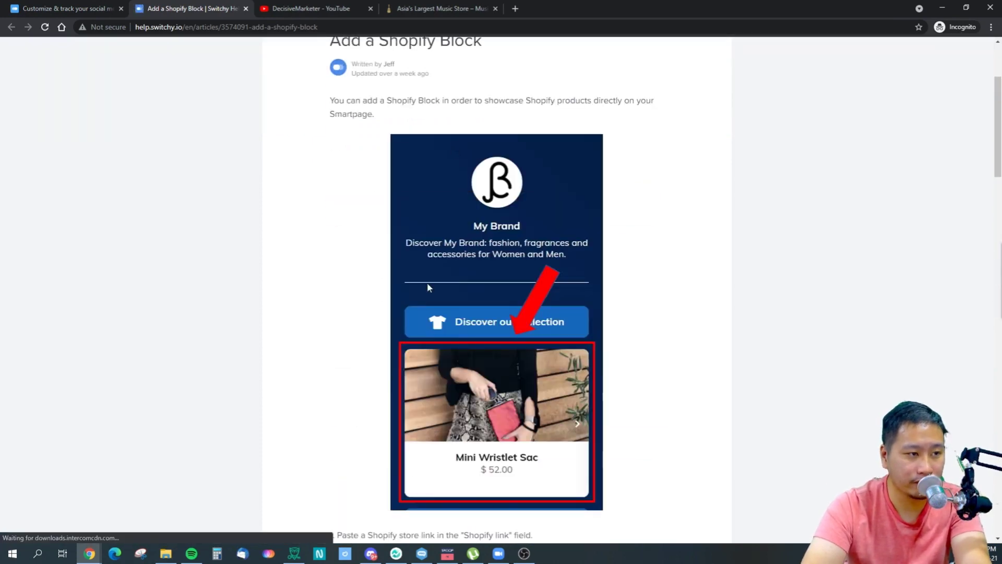
scroll(428, 286, down, 5)
drag(419, 300, 455, 301)
click(475, 302)
click(82, 7)
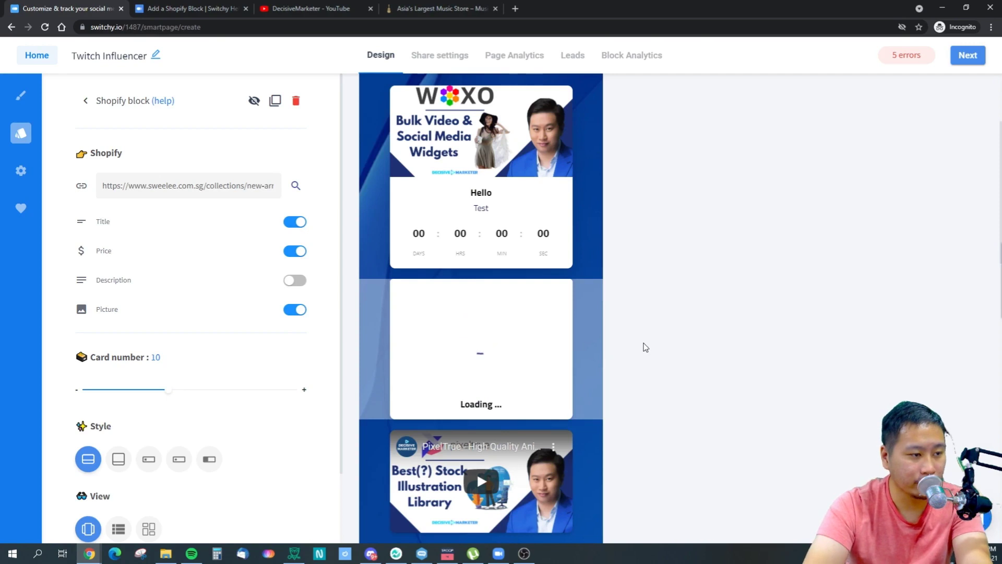
click(86, 102)
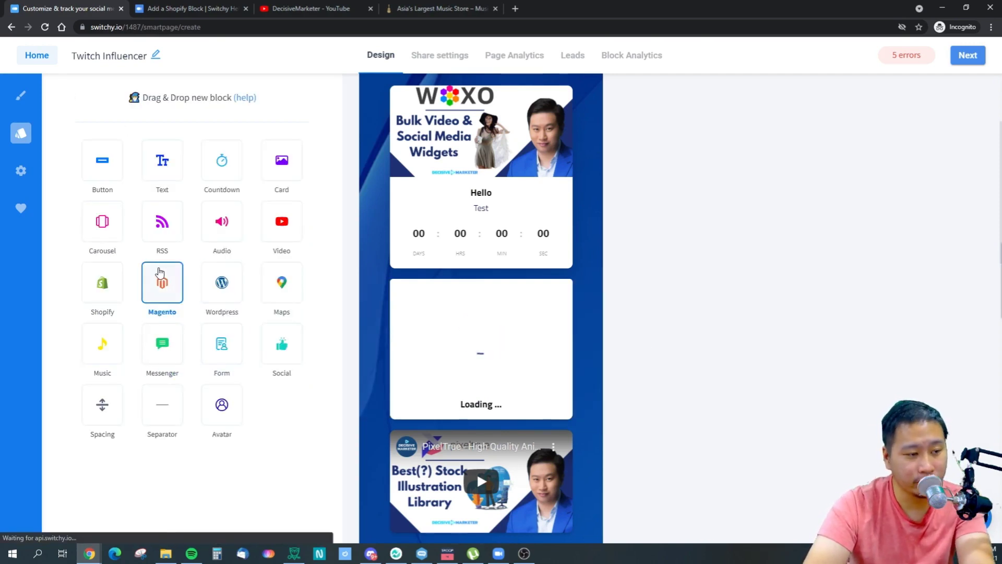
drag(218, 281, 405, 264)
click(165, 183)
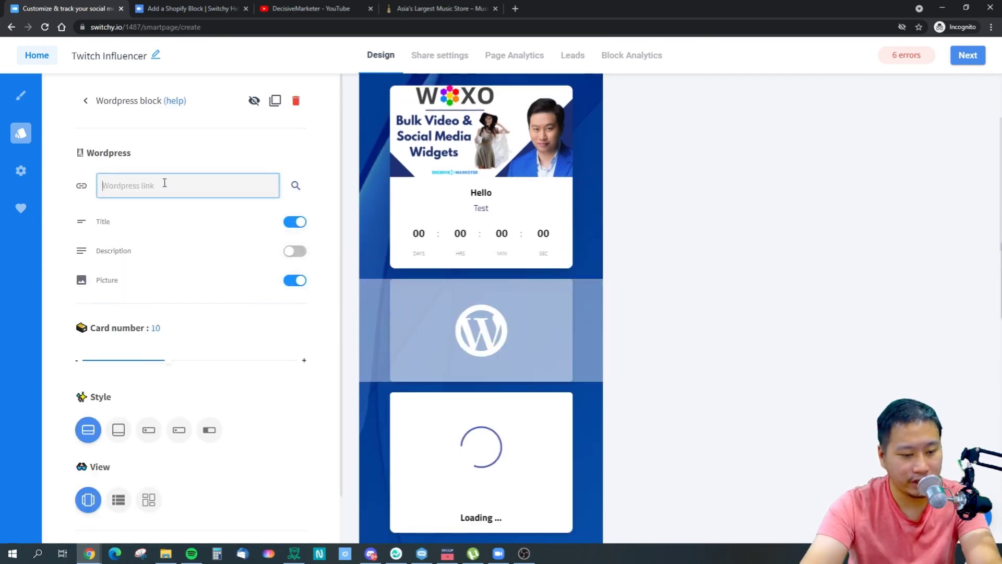
text(https://decisivemarketer.c)
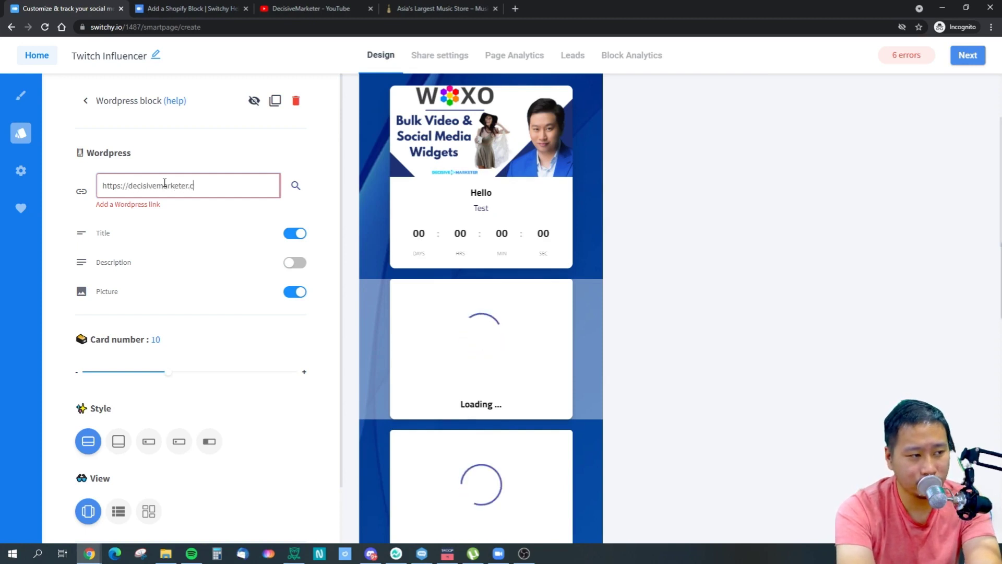
text(om/)
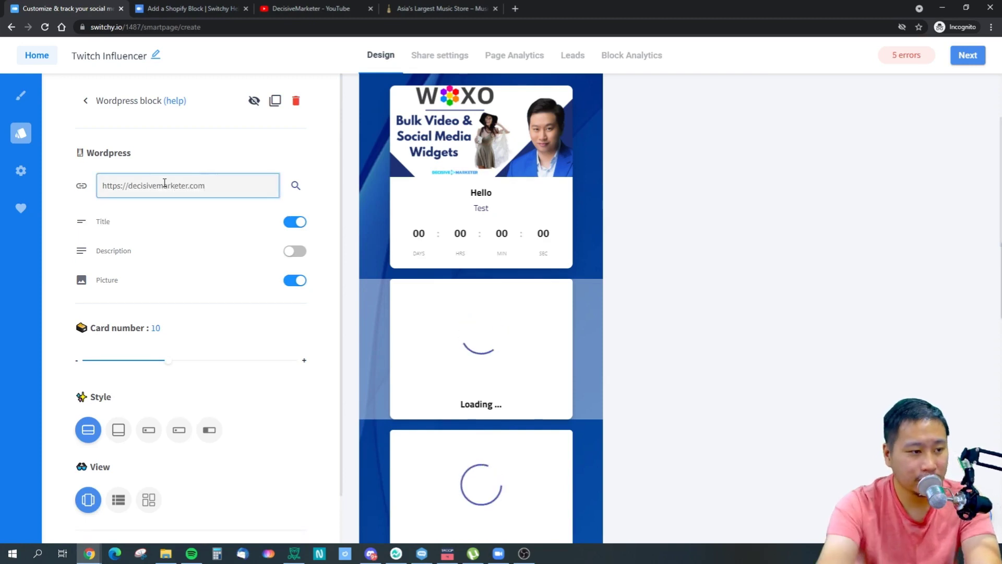
click(85, 101)
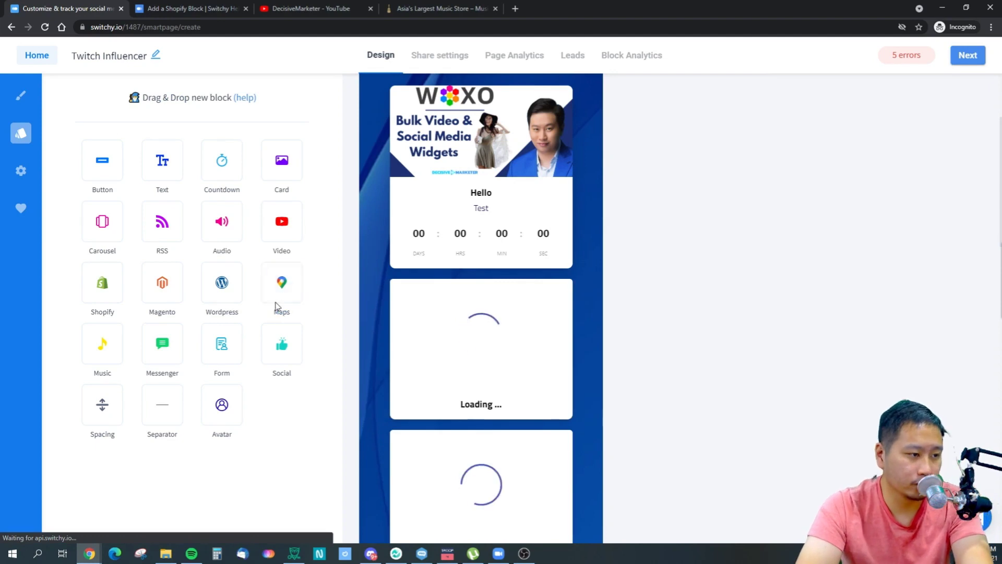
Add a Maps block below the countdown card, trying an address and then clearing it.
drag(300, 290, 381, 277)
click(164, 183)
text(decisive)
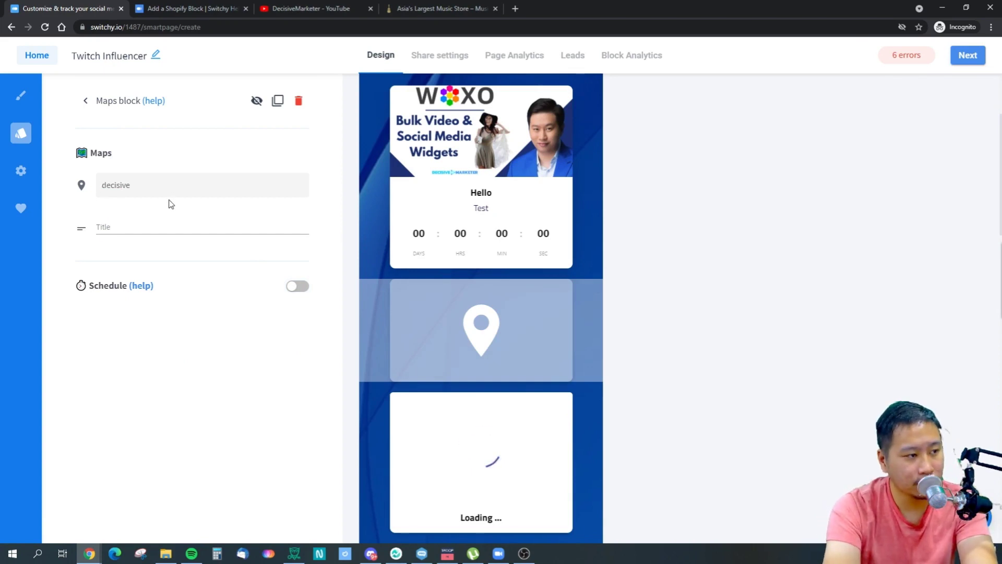
key(BackSpace)
key(BackSpace)
key(BackSpace)
key(BackSpace)
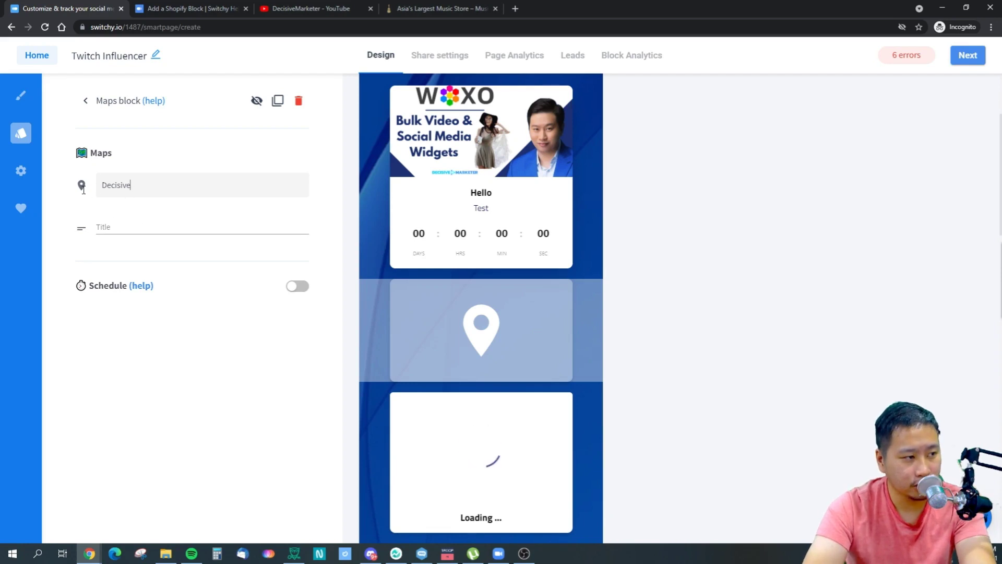
drag(156, 194, 92, 197)
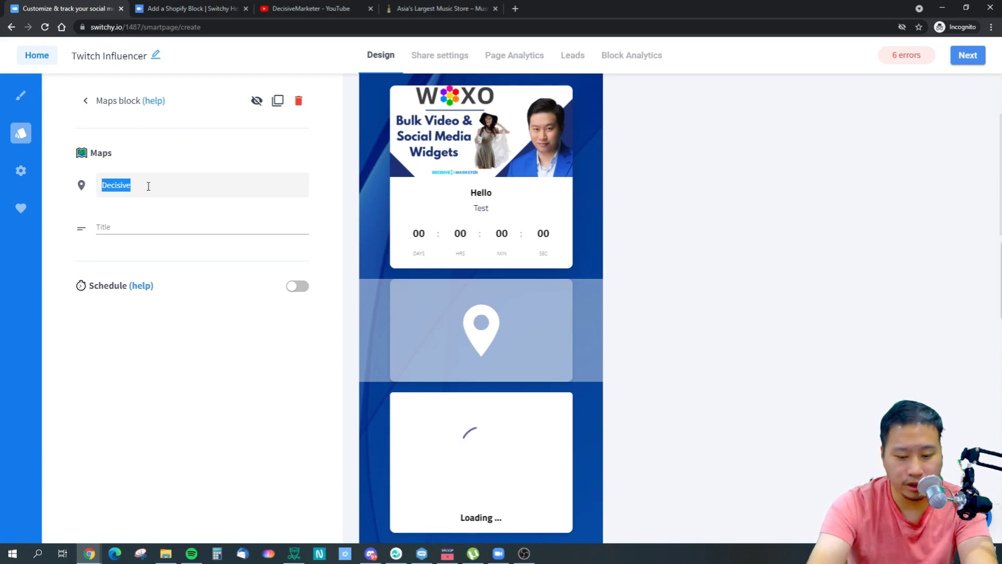
key(BackSpace)
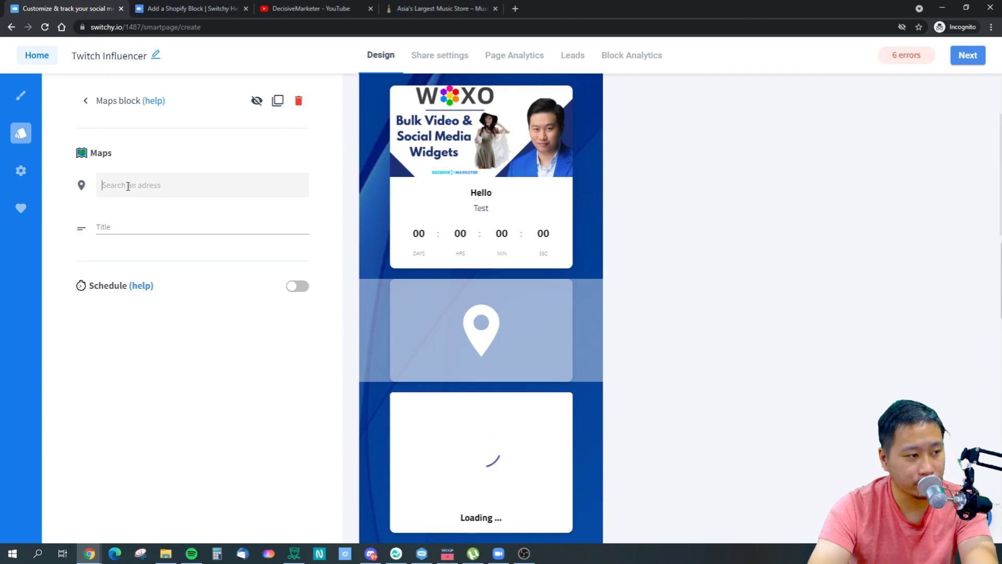
text(s)
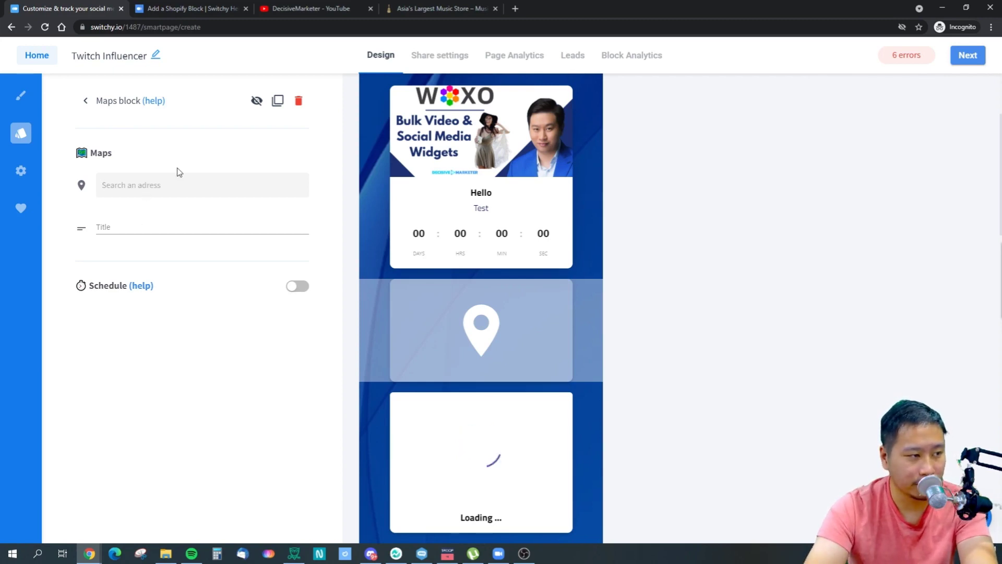
click(86, 100)
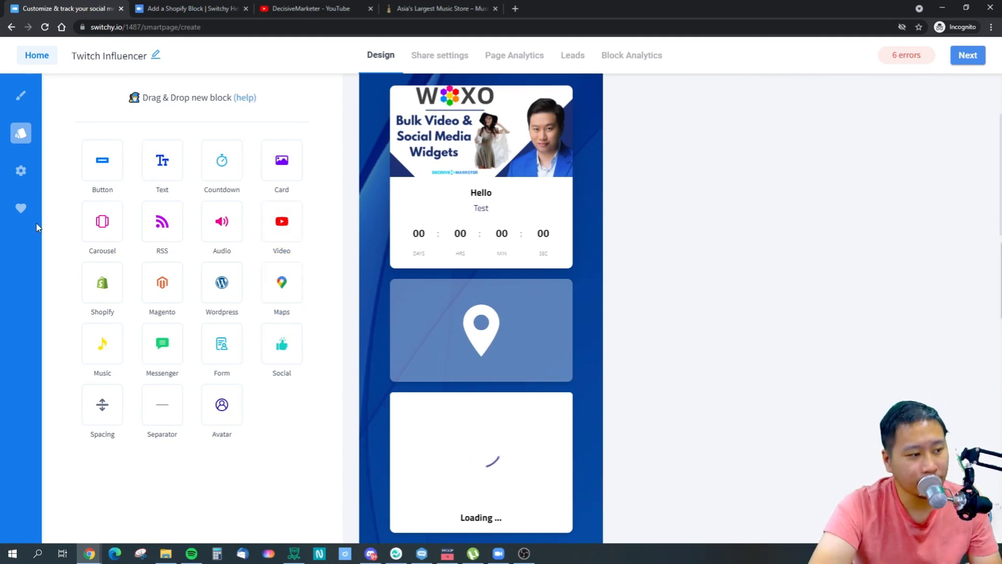
Add a Listen on Spotify music block linked to a pasted Spotify track URL, then a Messenger block.
drag(108, 351, 470, 299)
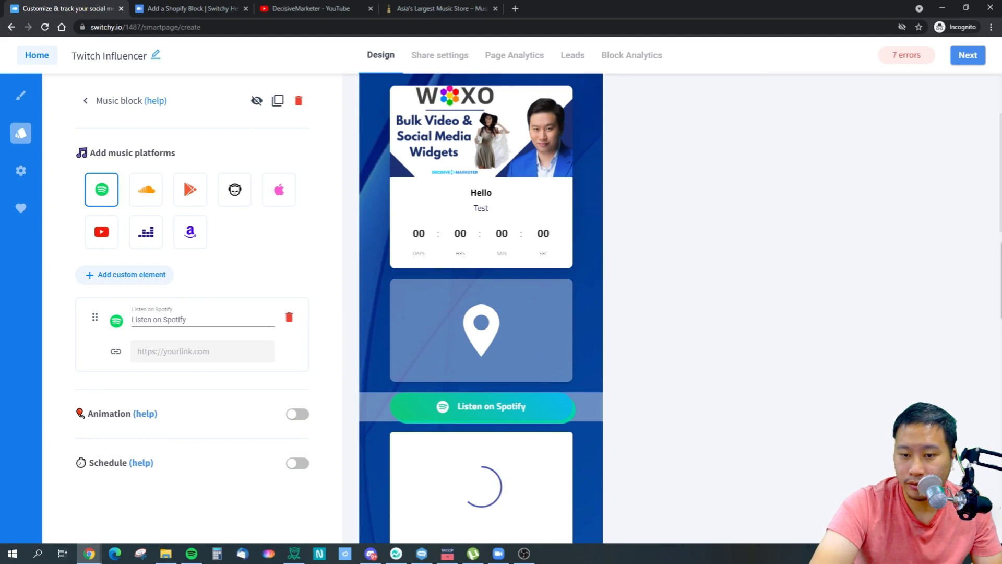
key(alt+Tab)
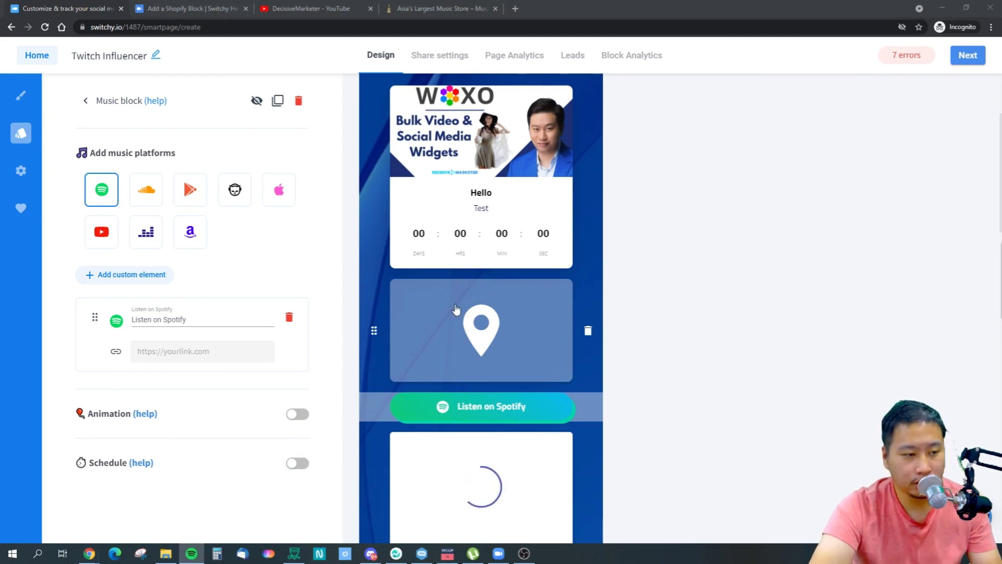
click(189, 351)
key(ctrl+v)
click(287, 273)
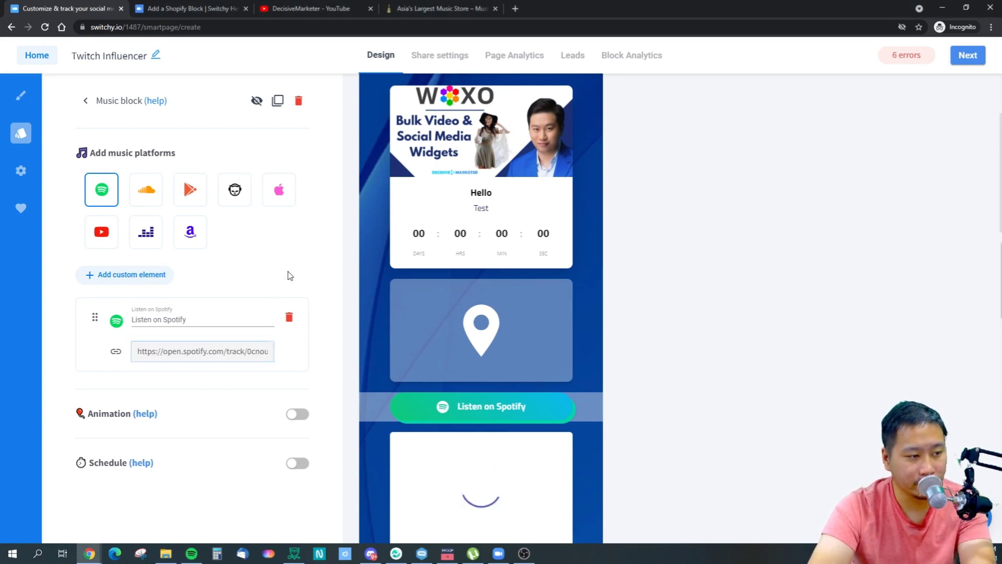
click(83, 102)
drag(175, 342, 537, 433)
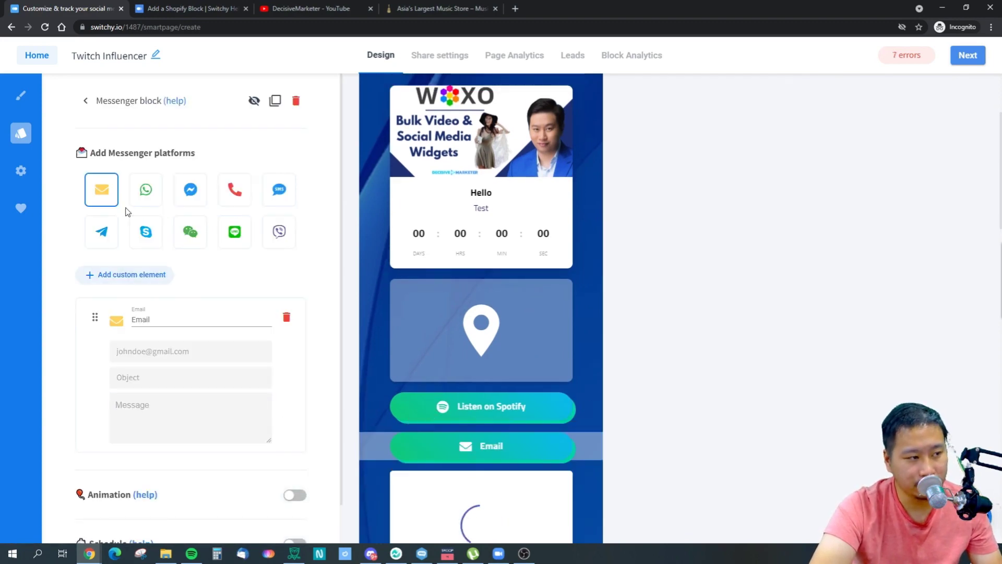
Add WhatsApp, Telegram, Skype and Messenger buttons to the contact block alongside Email.
click(147, 195)
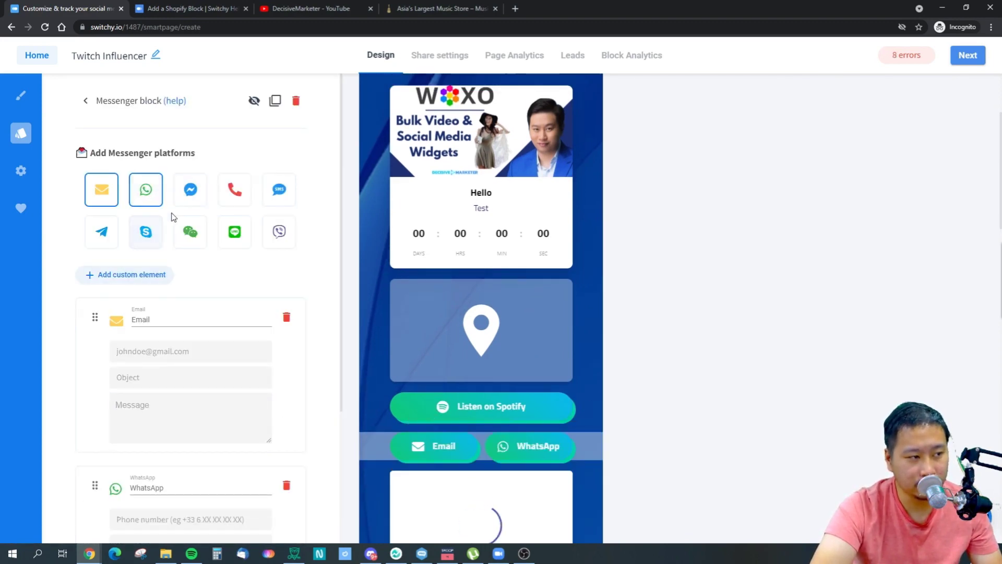
click(101, 231)
click(146, 231)
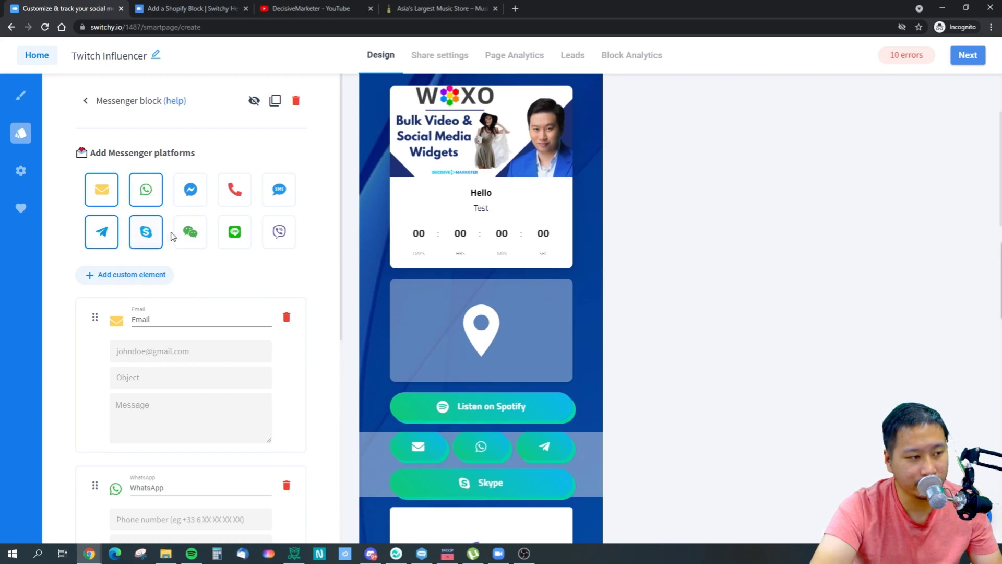
click(194, 193)
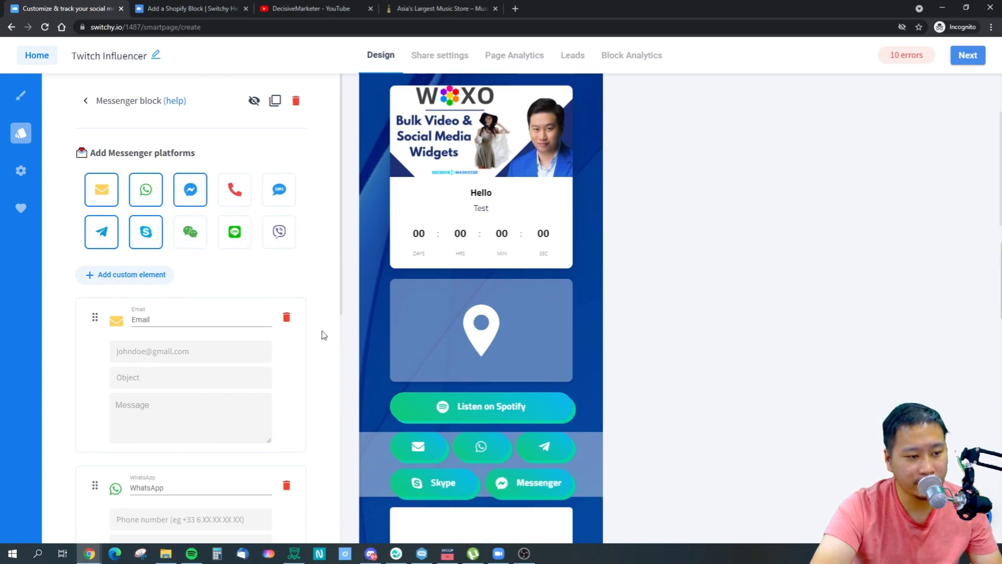
click(85, 101)
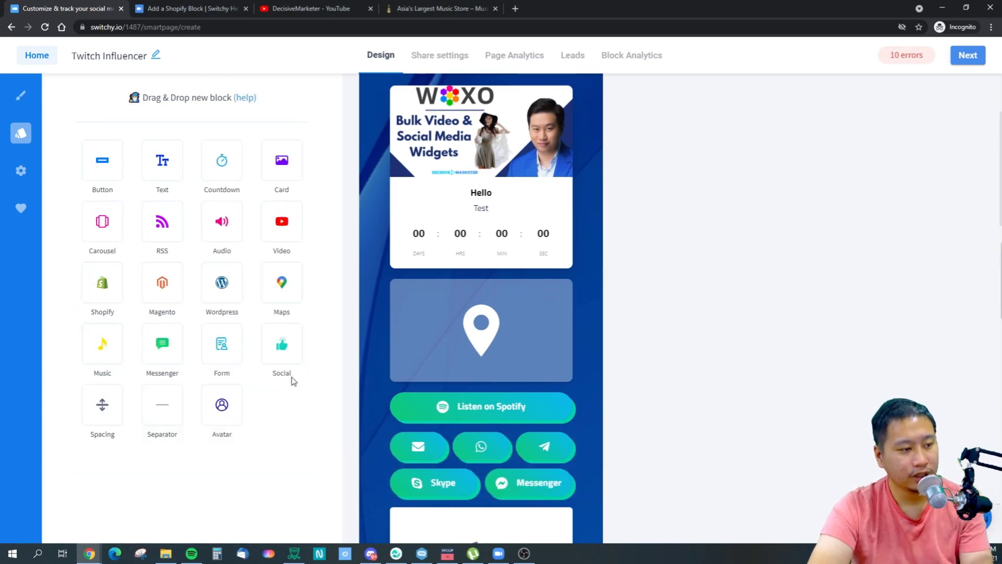
Add a New form block collecting First Name and Email fields below the contact buttons.
drag(229, 339, 368, 443)
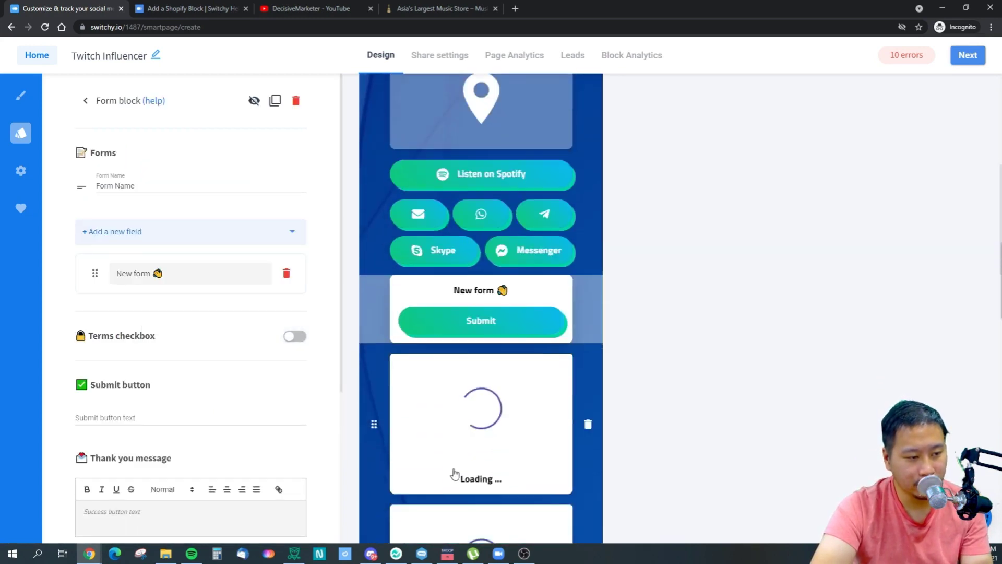
click(141, 269)
click(141, 231)
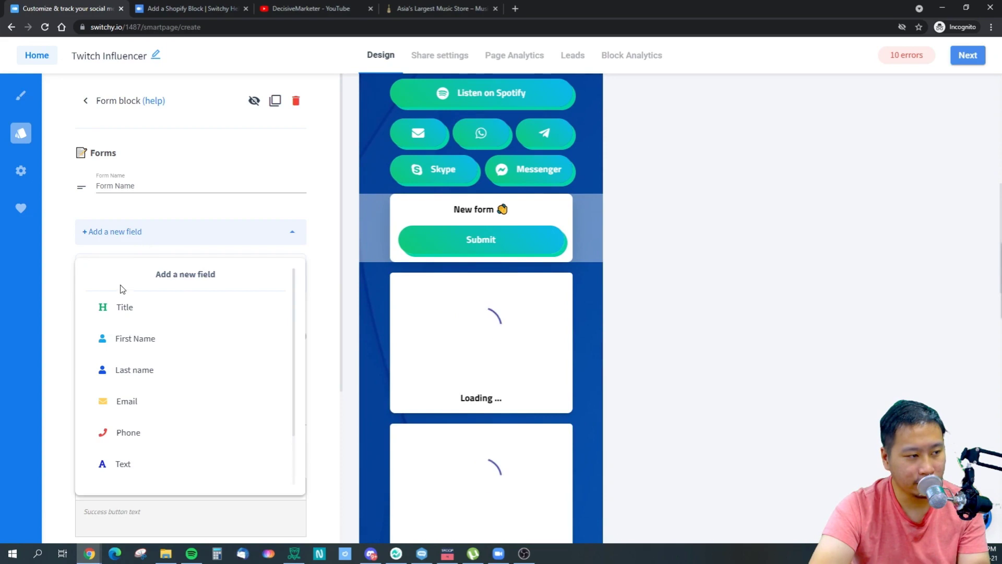
click(139, 349)
drag(92, 276, 92, 330)
click(127, 228)
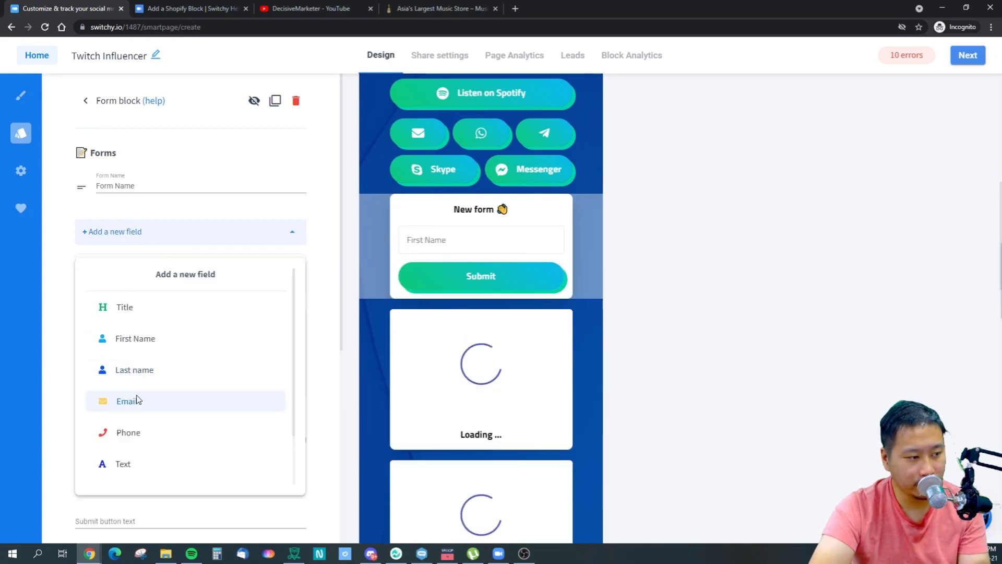
click(134, 398)
drag(94, 273, 145, 425)
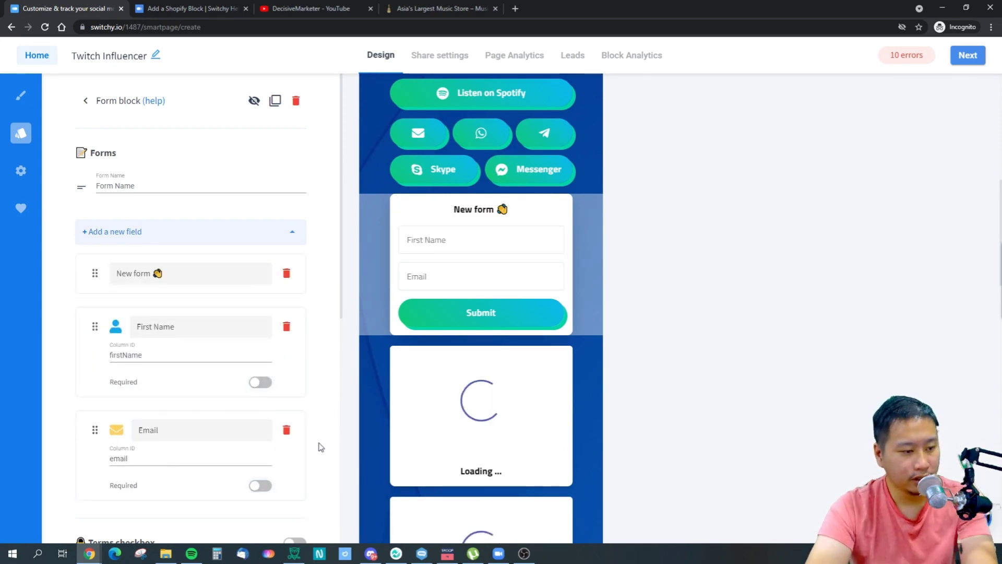
Leave the terms checkbox off after trying it, and write the thank-you message 'Thanks Broz'.
scroll(320, 446, down, 4)
scroll(96, 262, up, 4)
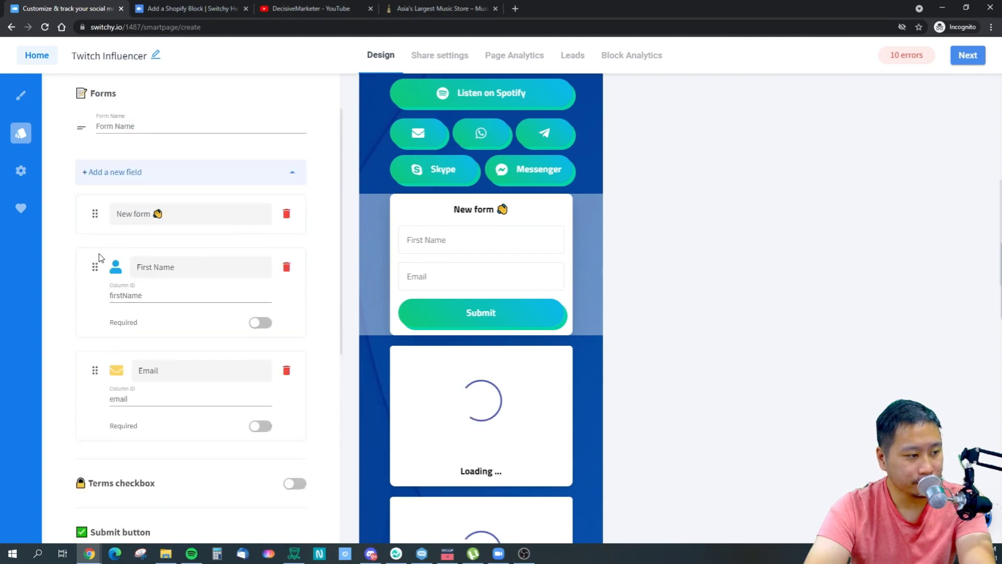
scroll(99, 324, down, 3)
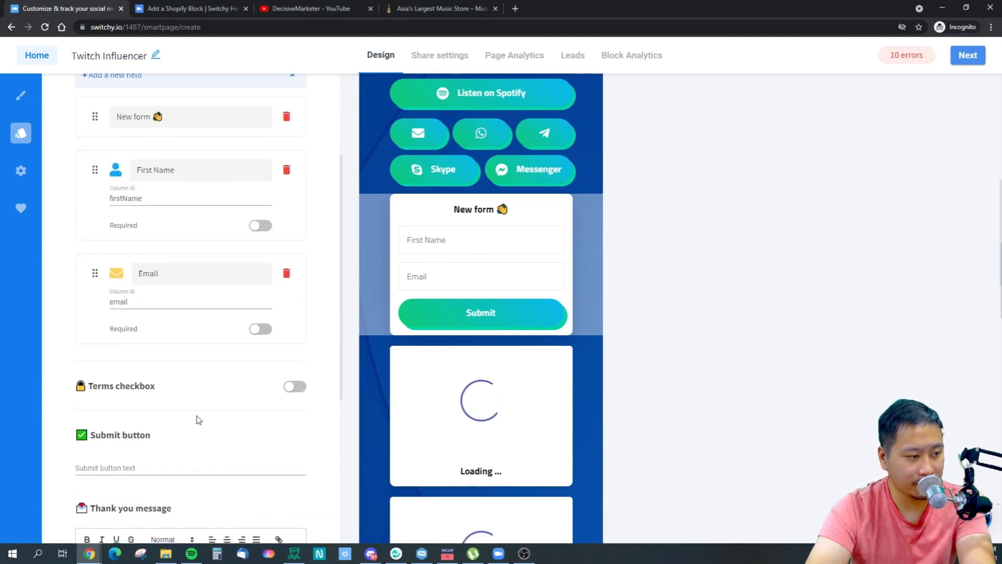
click(293, 387)
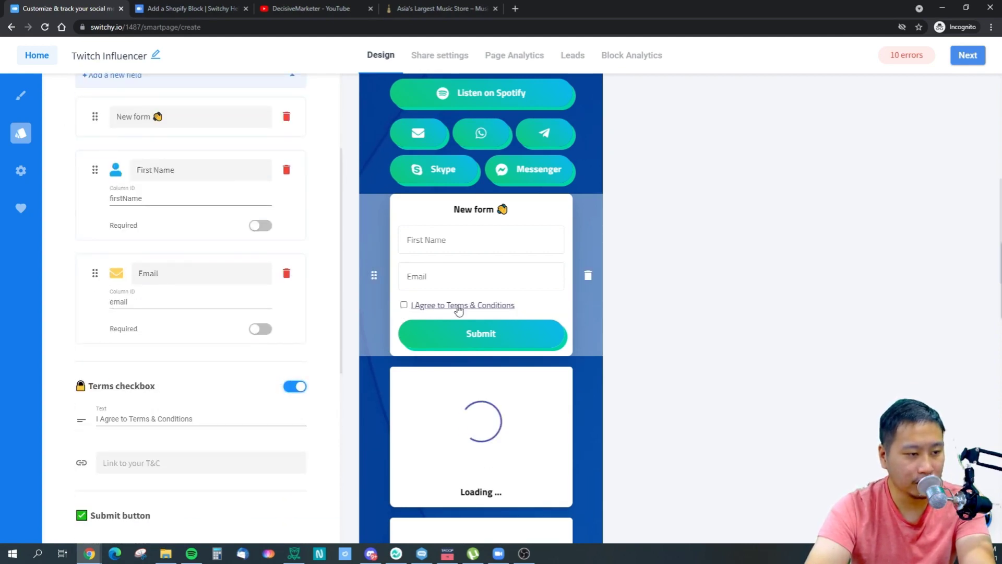
click(291, 392)
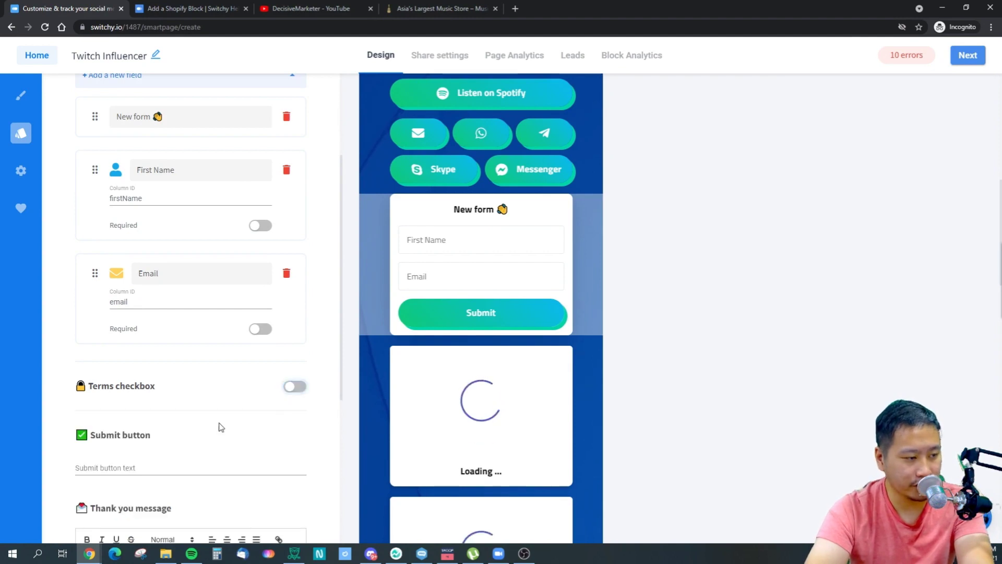
scroll(159, 421, down, 3)
scroll(145, 418, up, 2)
scroll(137, 411, down, 2)
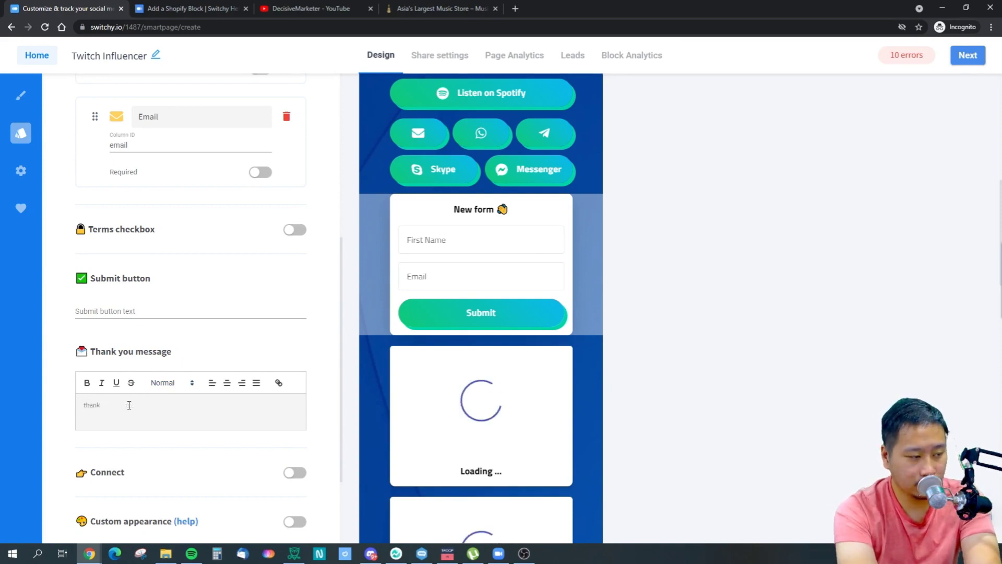
text(Thank)
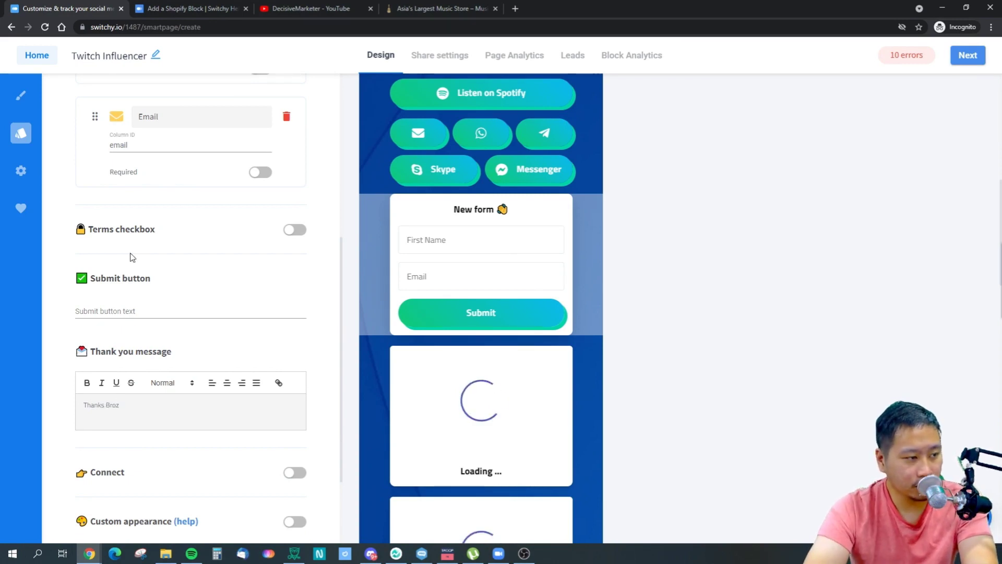
Switch on the form's Connect option and browse platforms like Google spreadsheet and Zapier without choosing one.
click(293, 474)
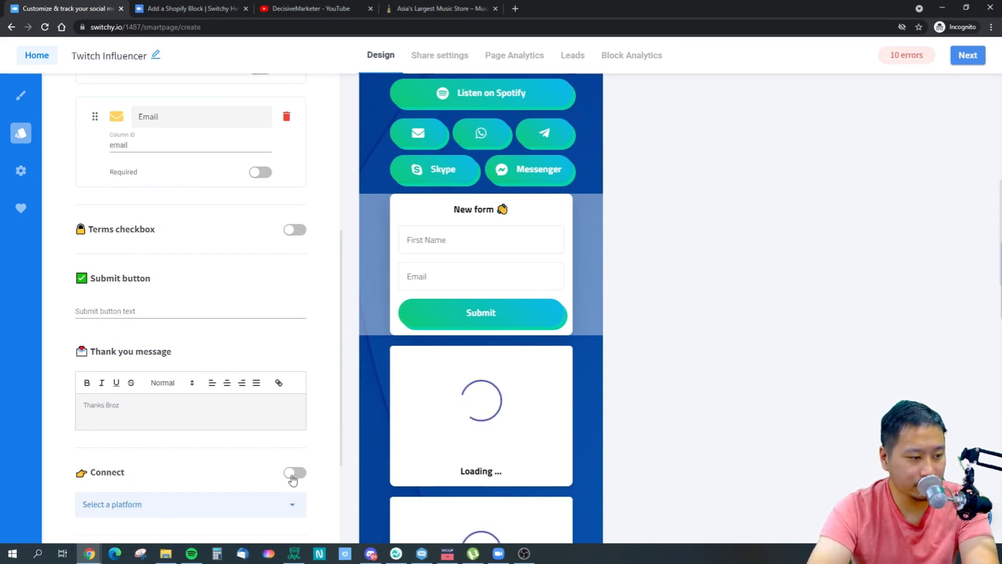
scroll(217, 407, down, 3)
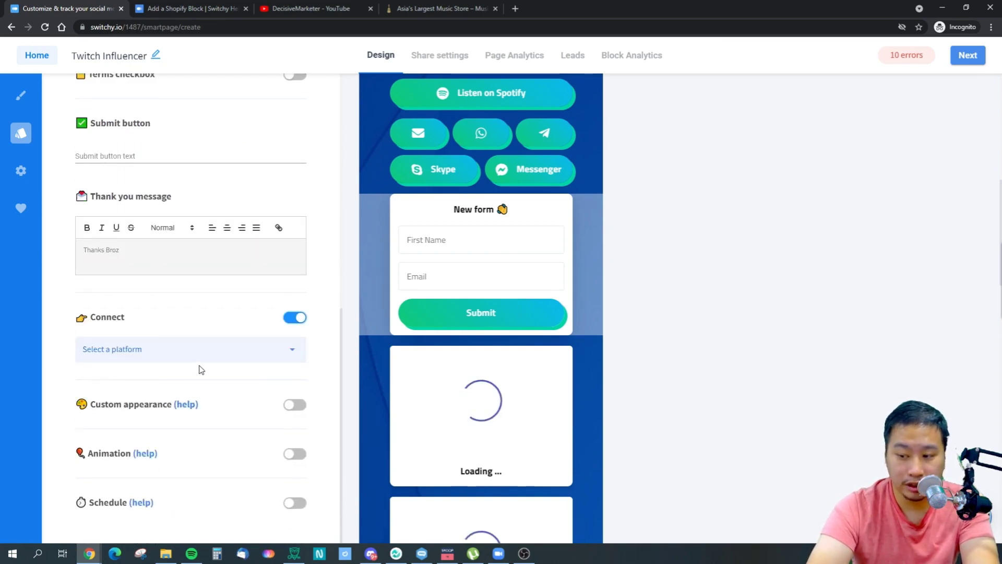
click(180, 354)
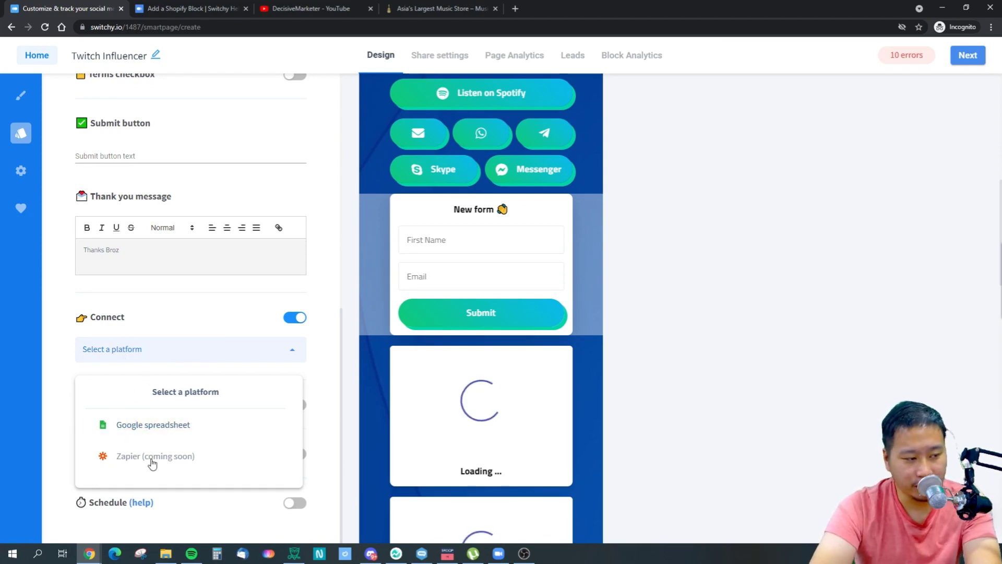
click(186, 352)
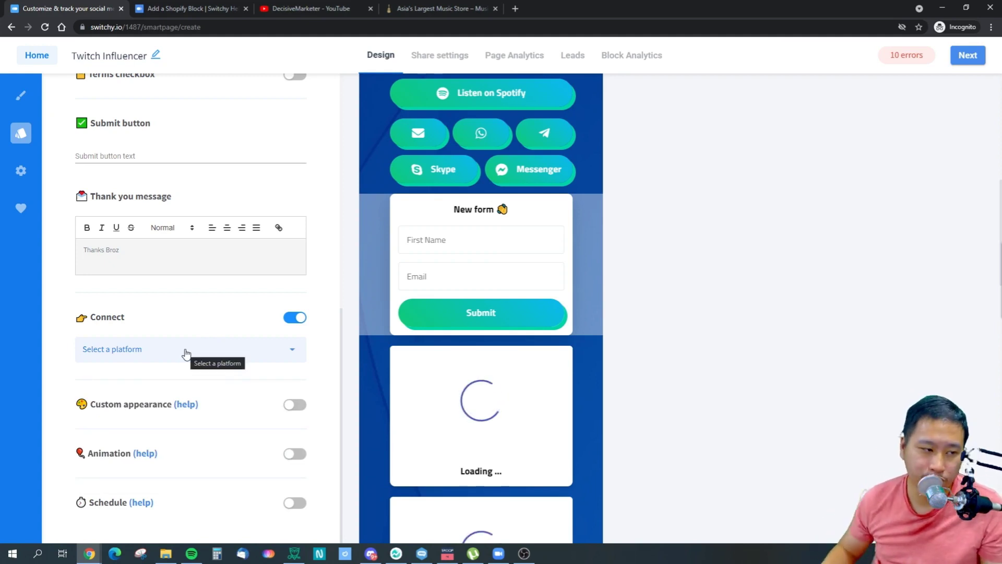
click(187, 352)
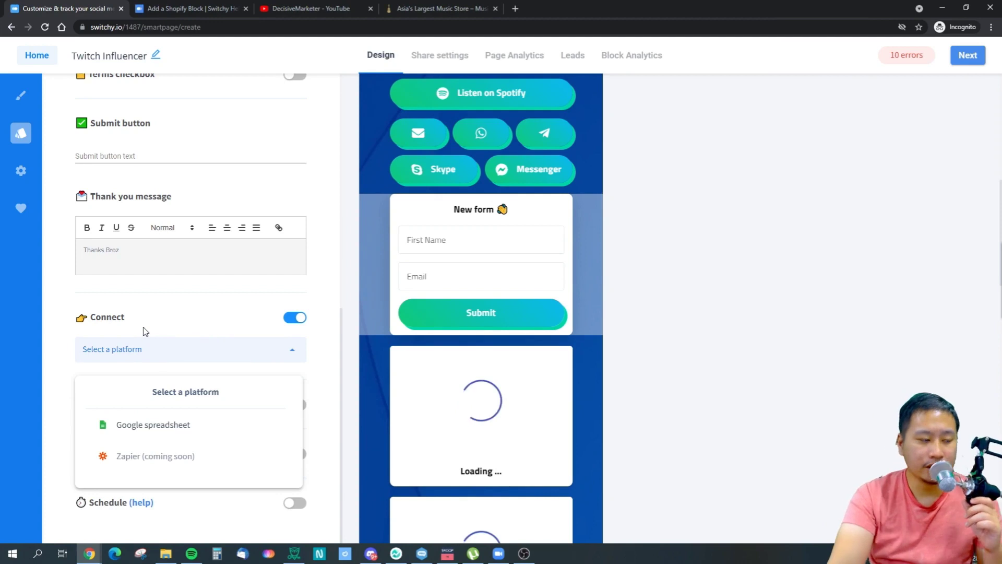
click(134, 355)
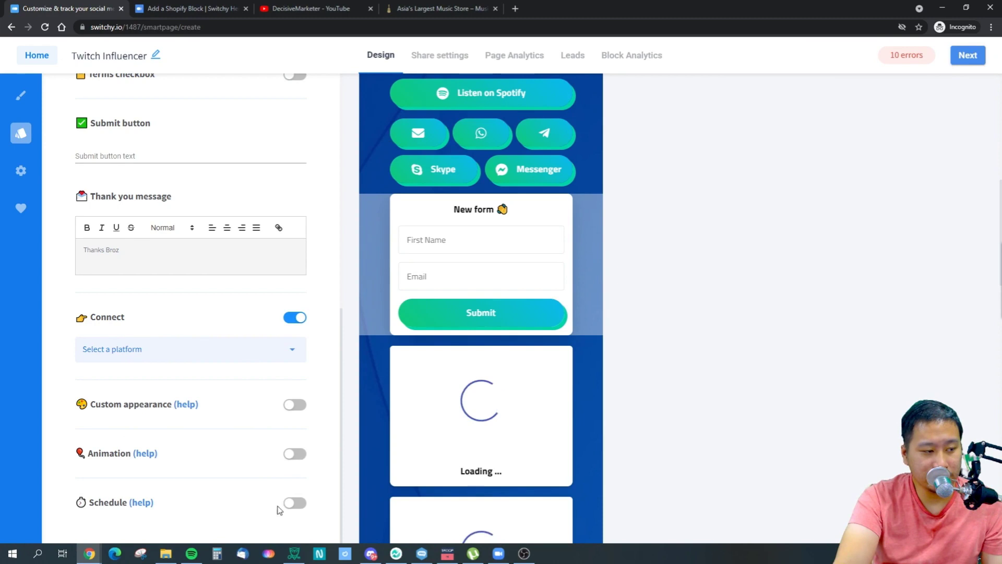
scroll(73, 299, up, 9)
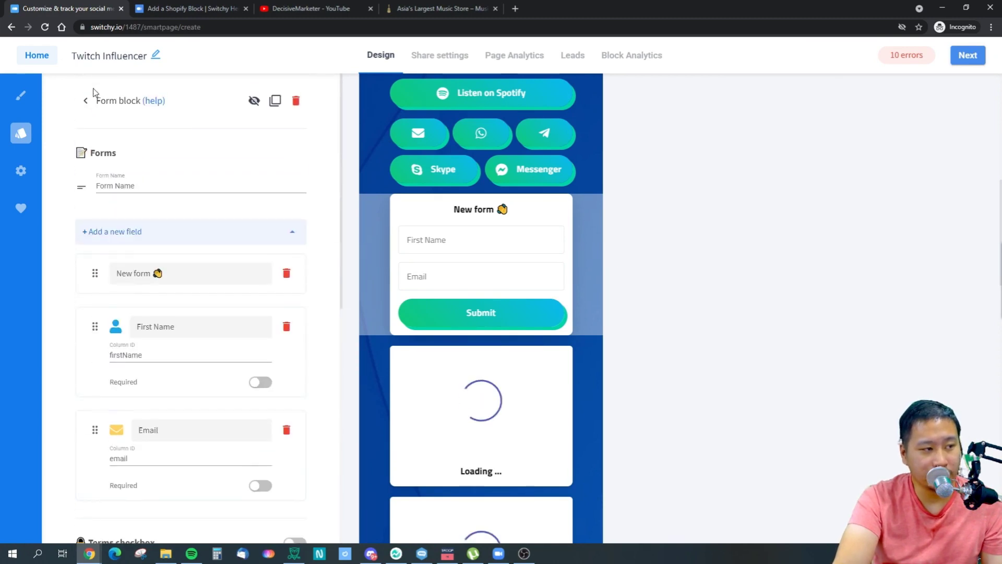
Move the Facebook, Instagram, Twitter and YouTube social icons up beneath the Ninja profile header.
click(86, 101)
drag(281, 347, 152, 324)
scroll(647, 378, down, 5)
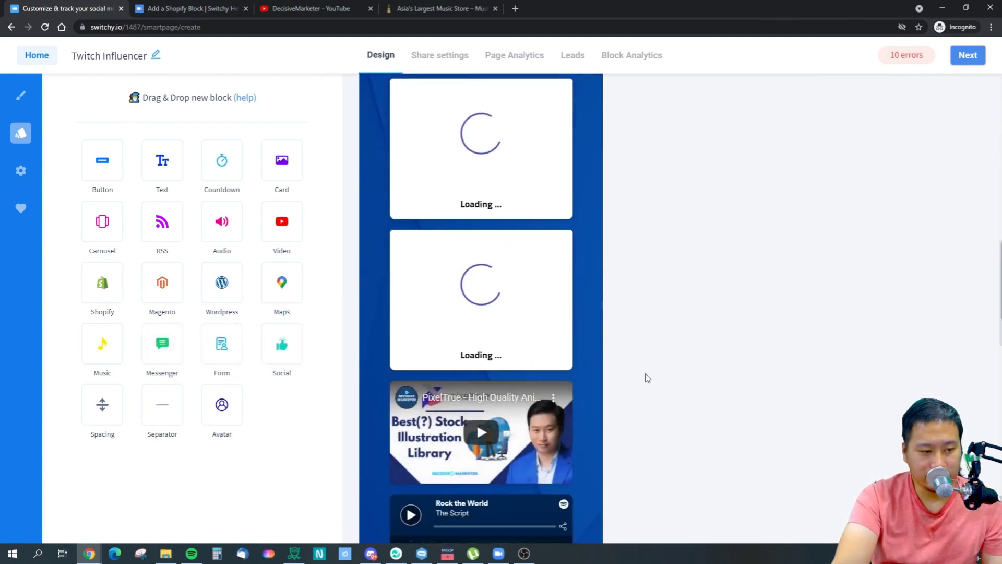
scroll(647, 378, down, 5)
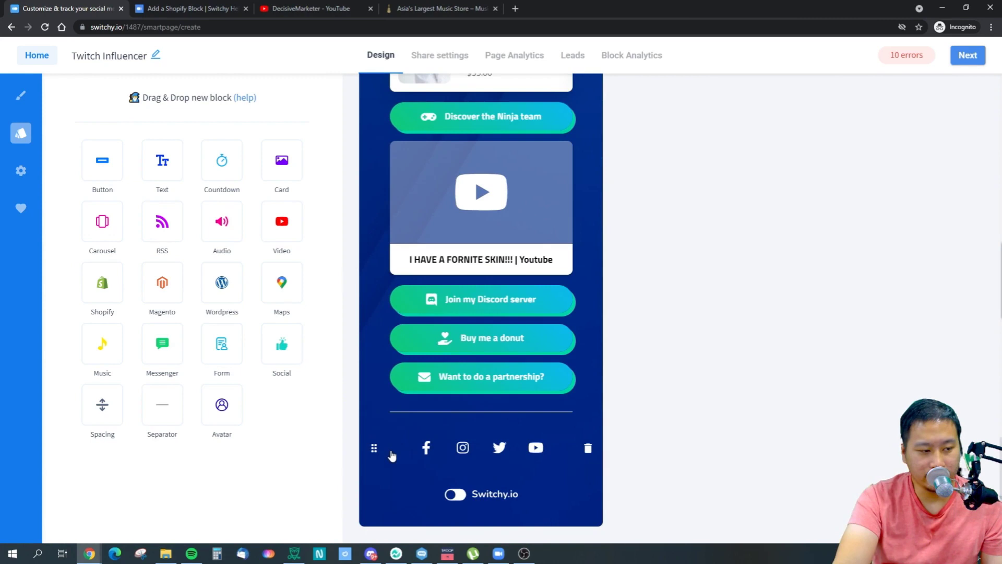
drag(375, 451, 369, 169)
scroll(438, 281, up, 4)
drag(378, 371, 390, 176)
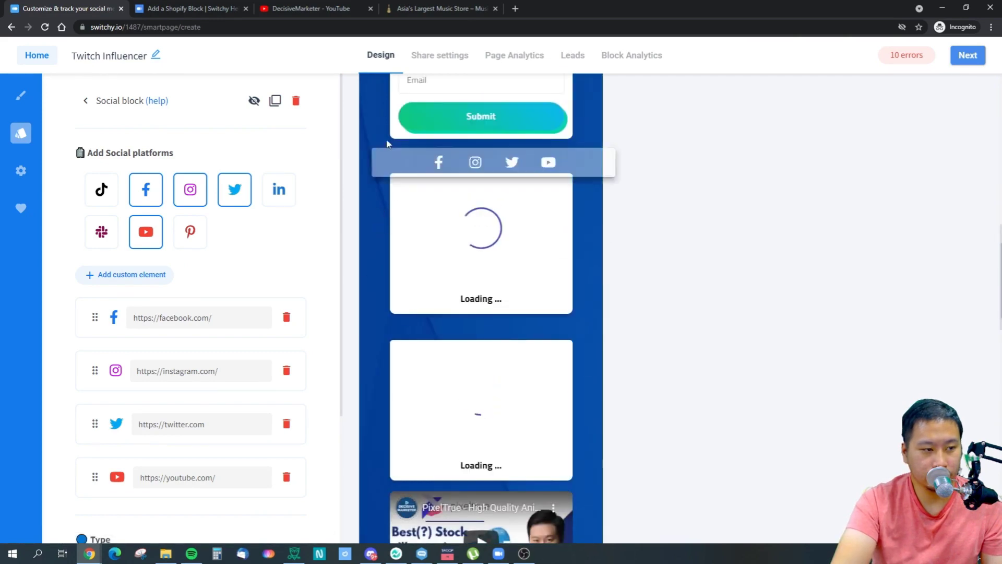
drag(378, 376, 394, 223)
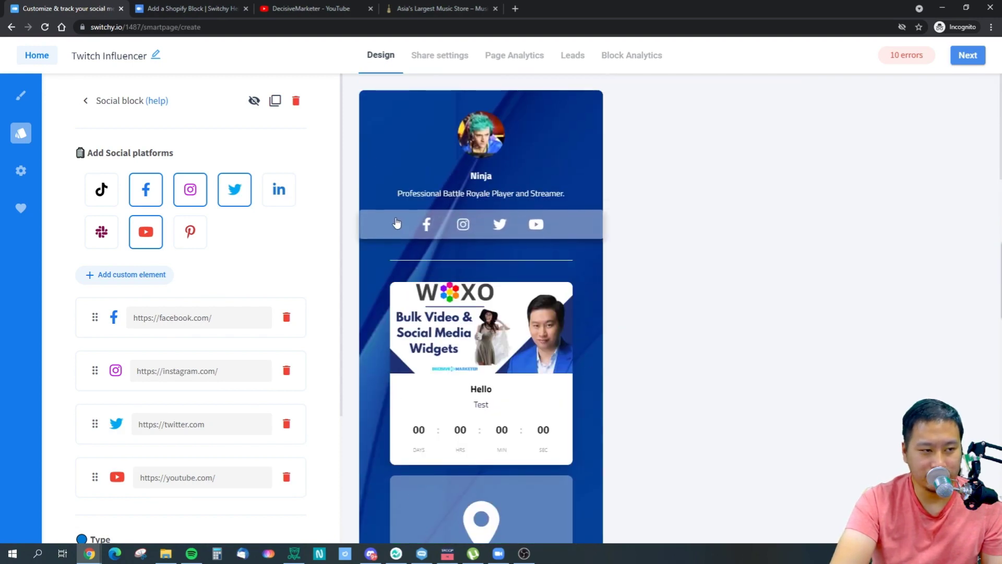
Try the avatar's square and wide styles, then set it back to the round style.
click(563, 271)
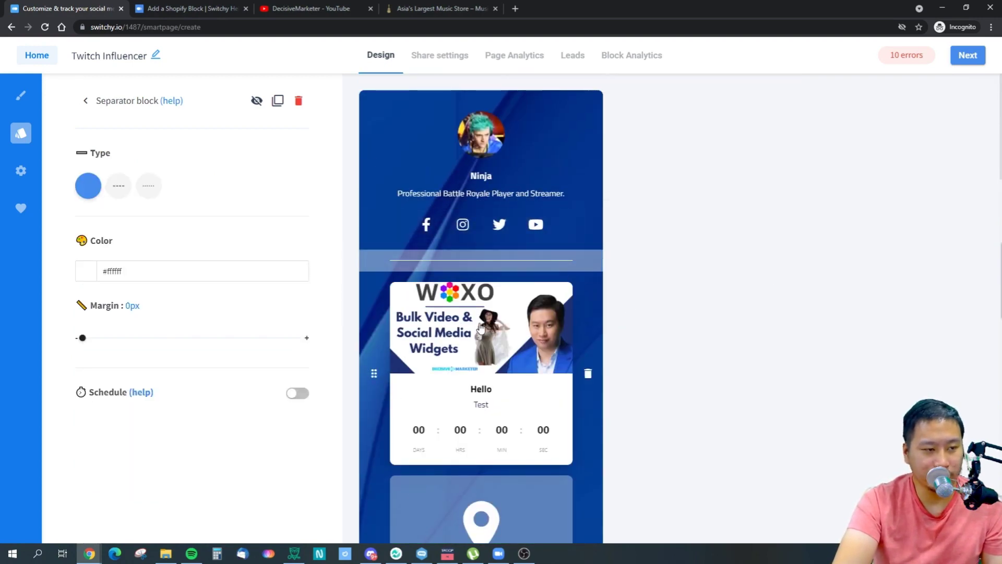
click(86, 100)
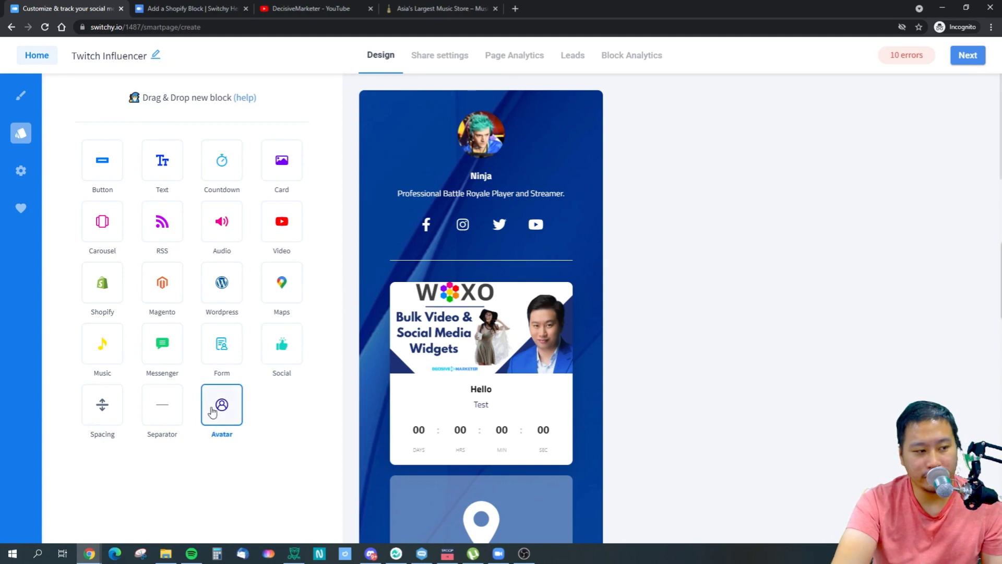
click(453, 148)
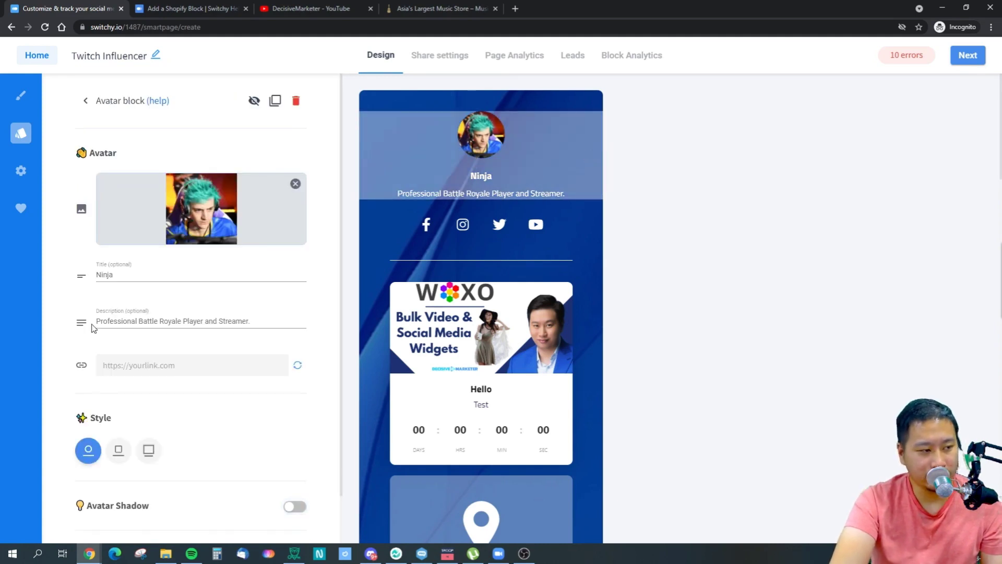
click(119, 453)
click(151, 453)
click(88, 452)
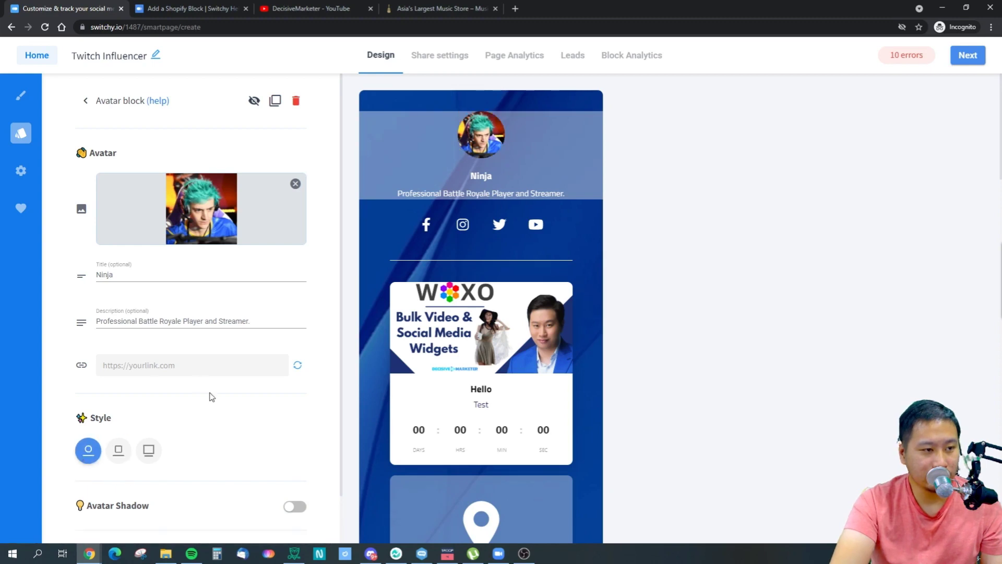
scroll(201, 394, down, 1)
scroll(177, 393, up, 1)
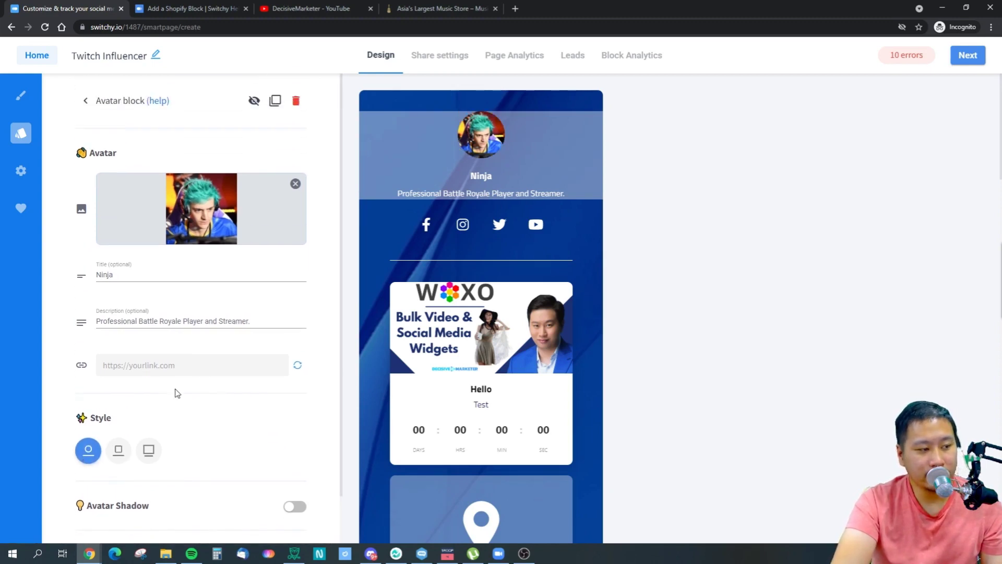
click(87, 101)
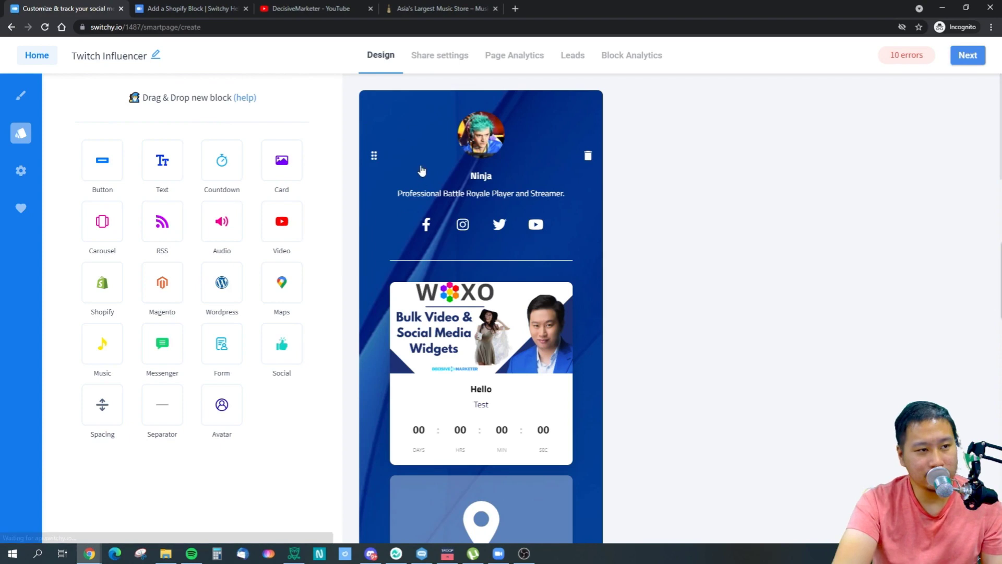
scroll(558, 348, down, 4)
click(519, 313)
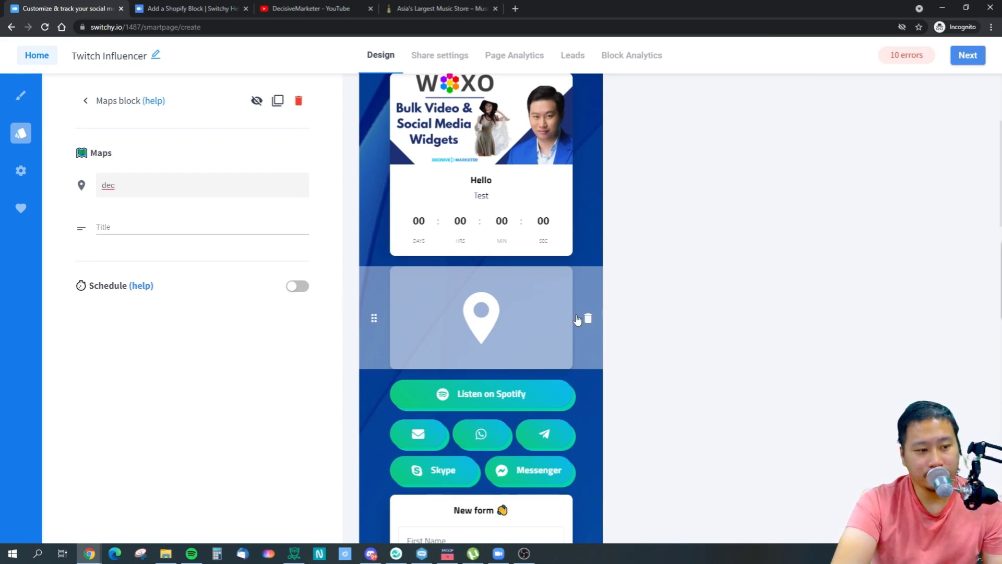
Delete the map block from the smartpage.
click(587, 318)
scroll(714, 362, down, 4)
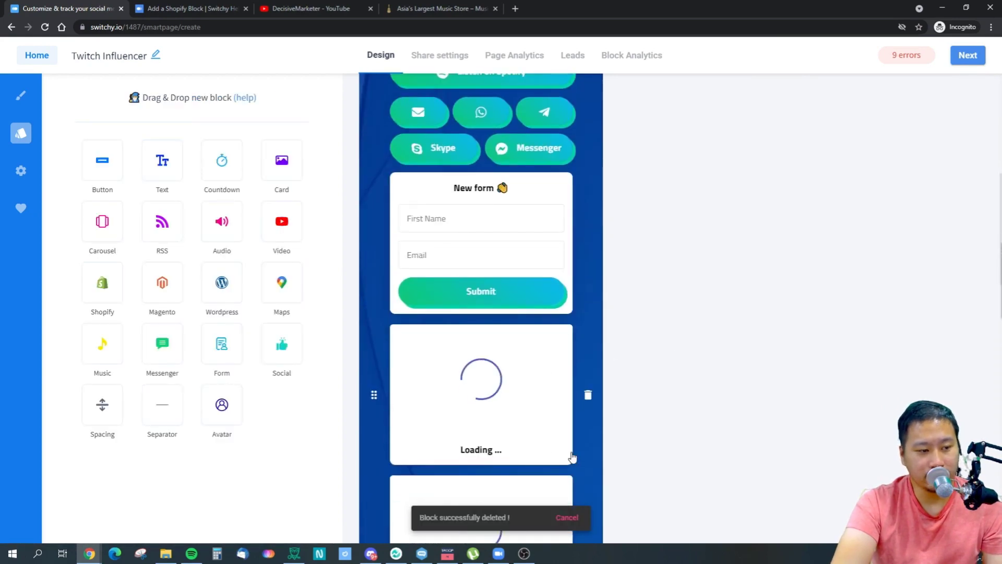
scroll(543, 412, down, 2)
click(516, 312)
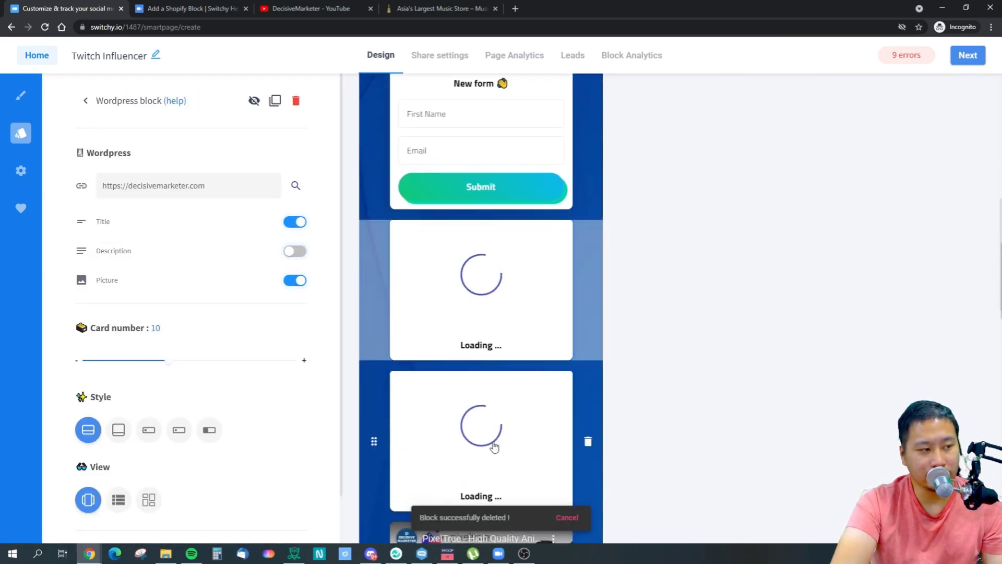
Delete the Twitch Channel, Ninja team, donut, partnership and Discord link buttons.
scroll(542, 418, down, 8)
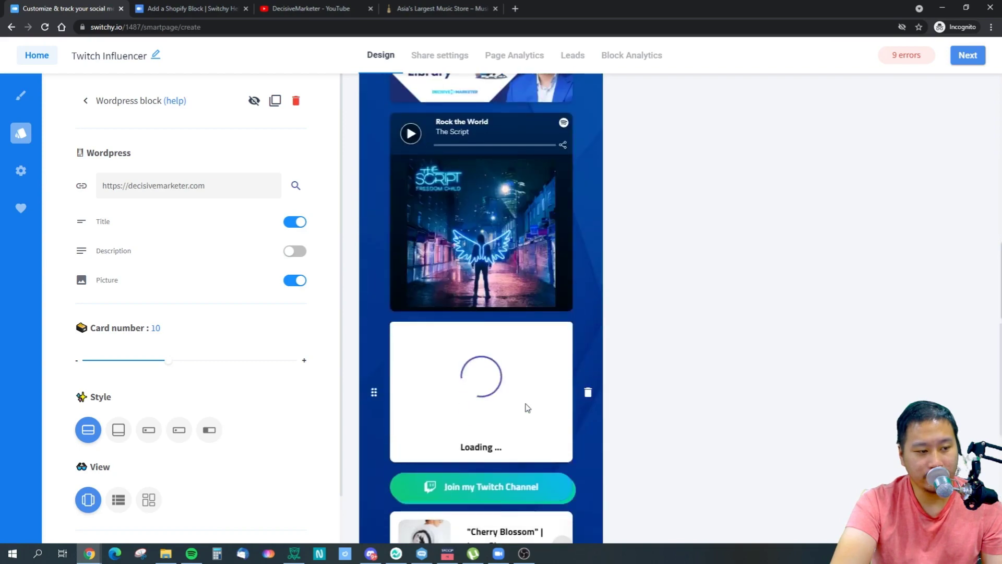
scroll(527, 407, down, 3)
click(587, 329)
click(587, 409)
scroll(621, 416, down, 4)
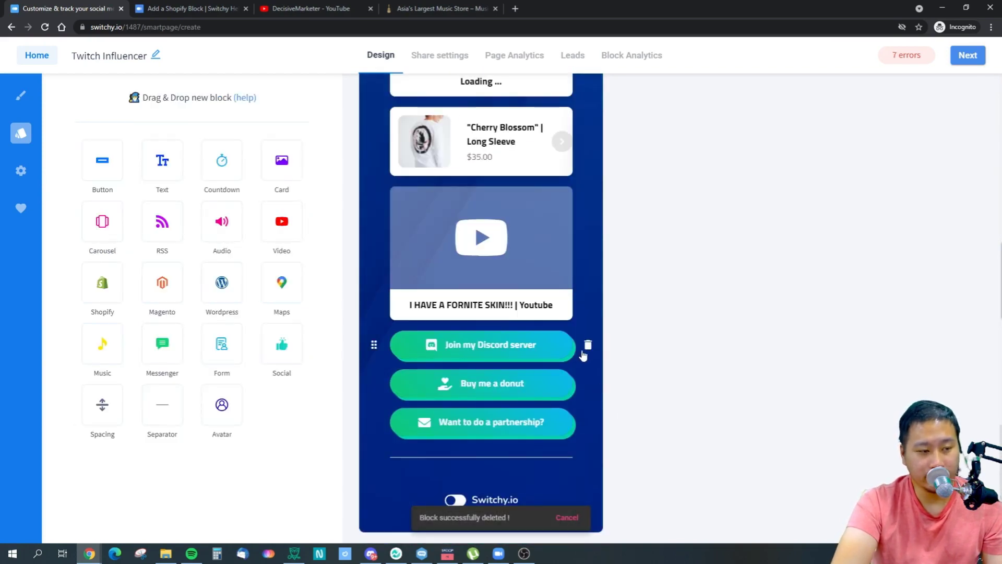
click(589, 384)
click(588, 385)
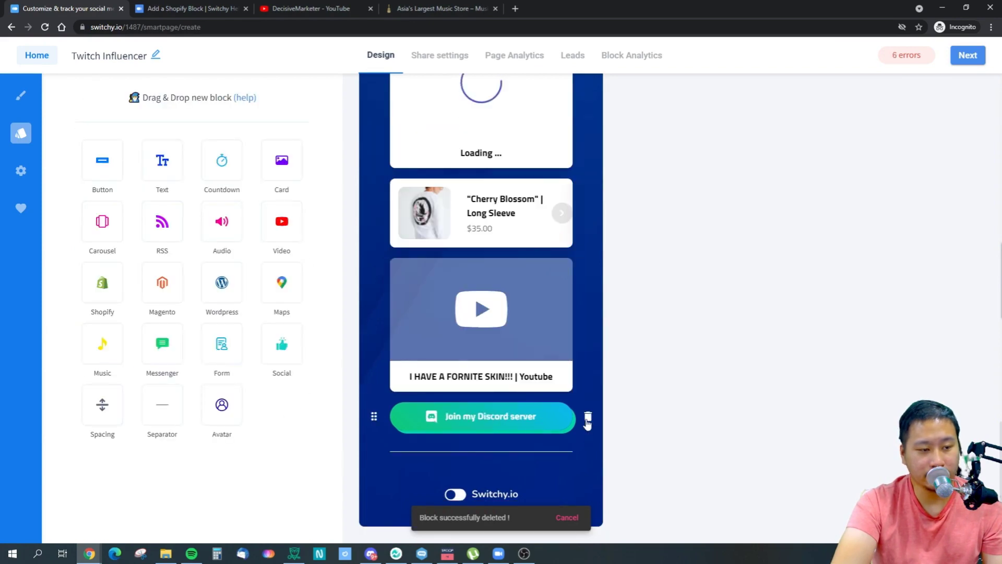
click(588, 418)
Delete the social buttons block and the Listen on Spotify block.
scroll(510, 409, up, 10)
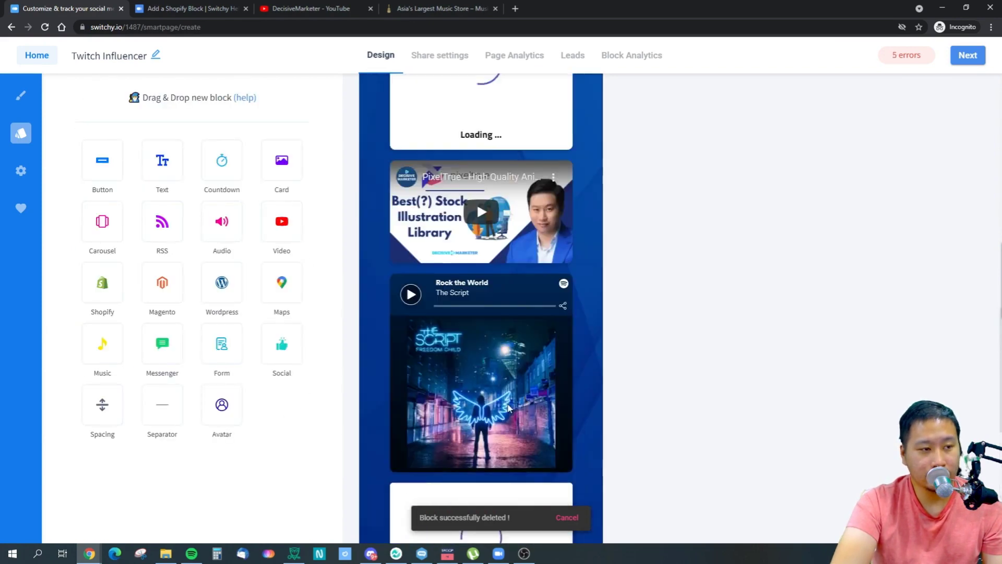
scroll(510, 409, down, 5)
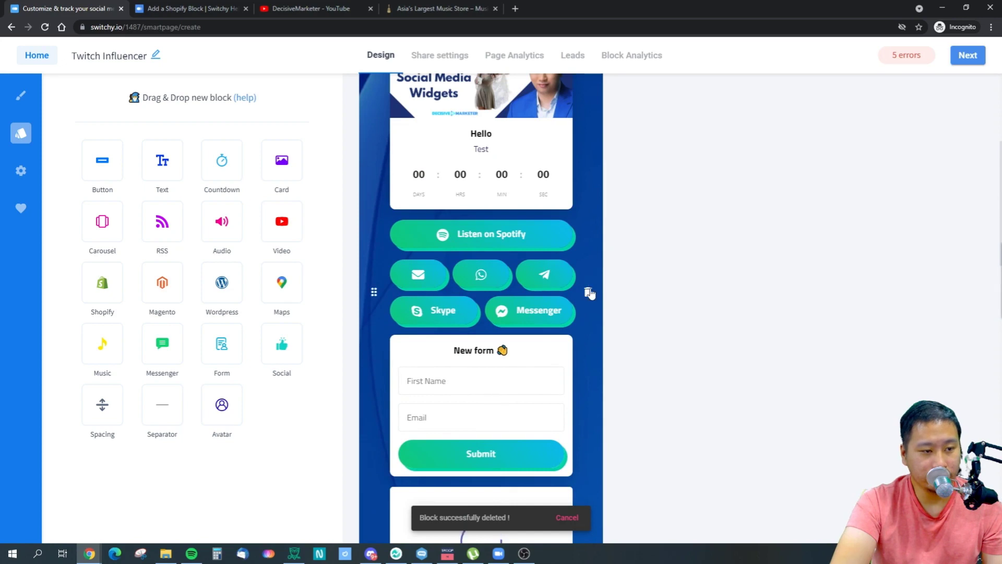
click(588, 293)
click(588, 234)
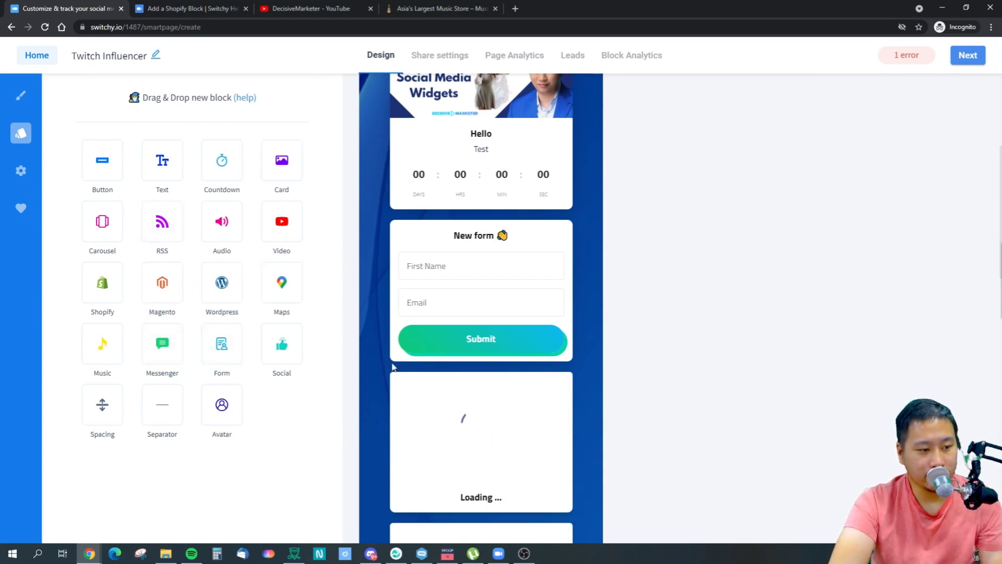
scroll(441, 352, up, 3)
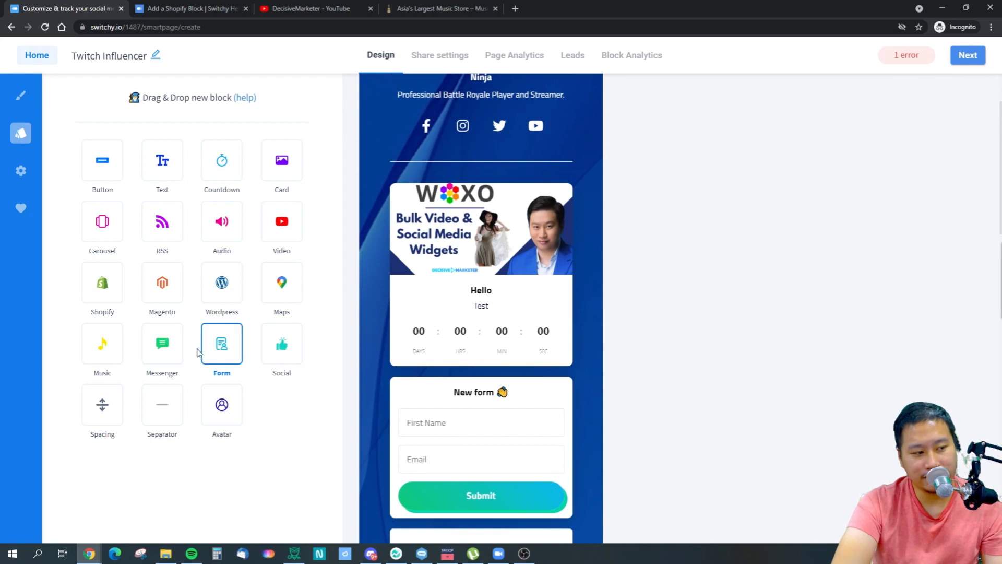
Add a Music block under the countdown with a pasted Spotify track link, then check the remaining error.
drag(103, 346, 403, 360)
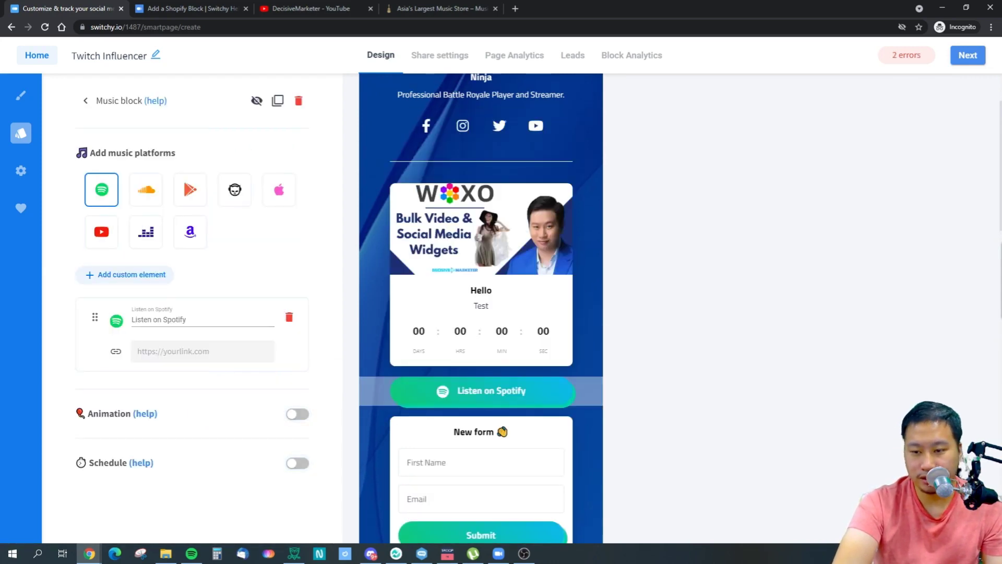
key(alt+Tab)
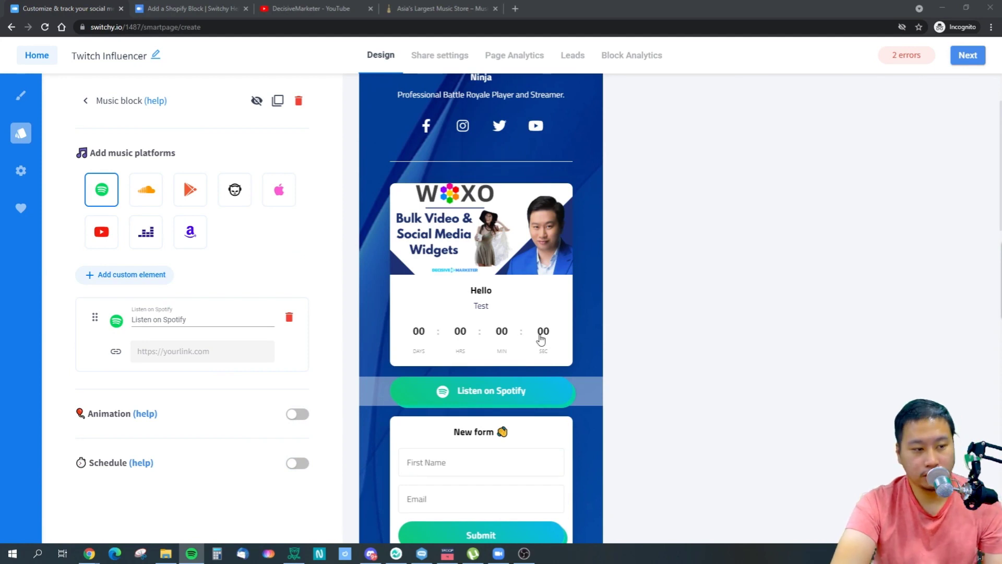
click(186, 350)
key(ctrl+v)
click(320, 308)
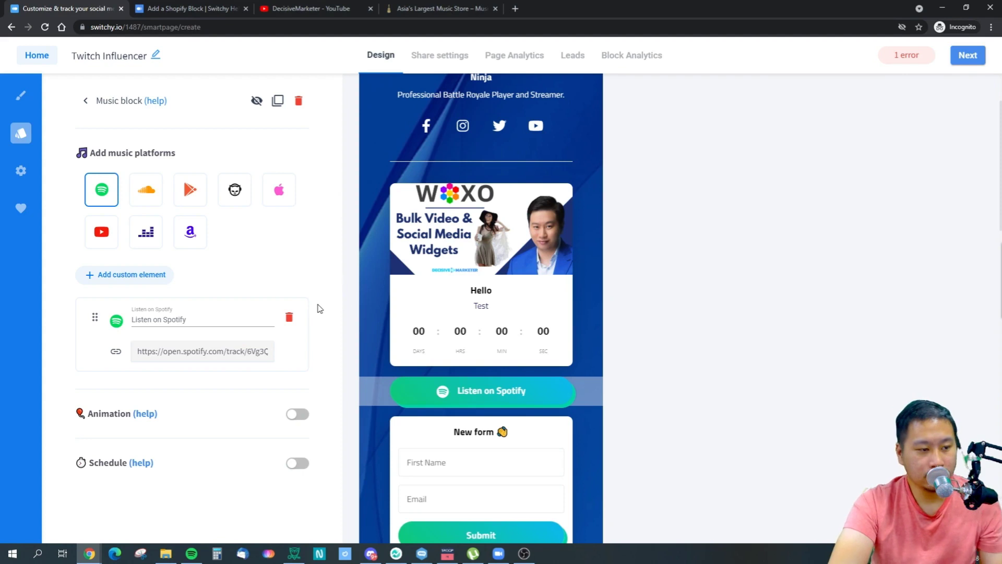
click(909, 55)
click(814, 149)
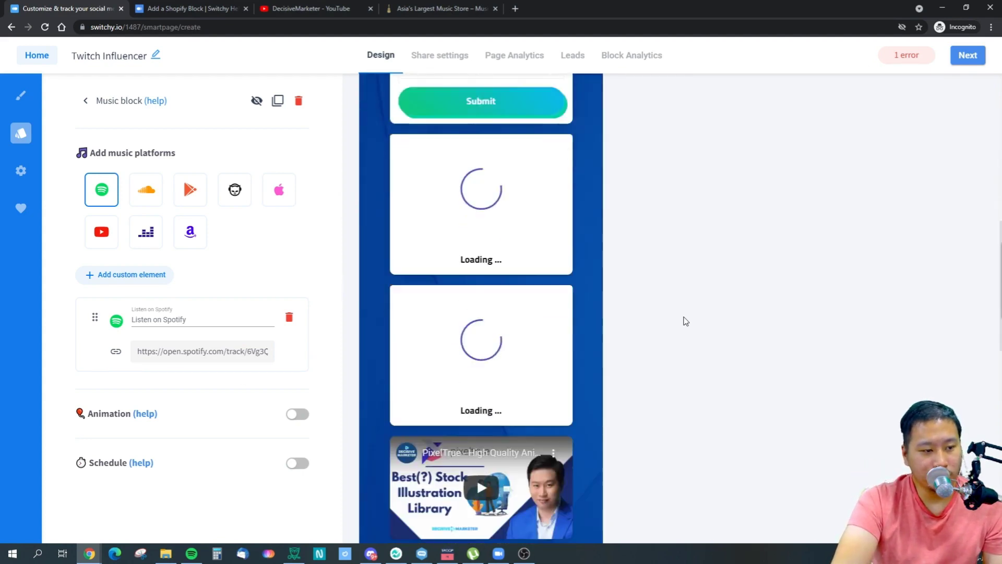
Play and pause the embedded video, then inspect the Shopify, Wordpress and RSS block settings.
scroll(540, 356, down, 3)
click(481, 348)
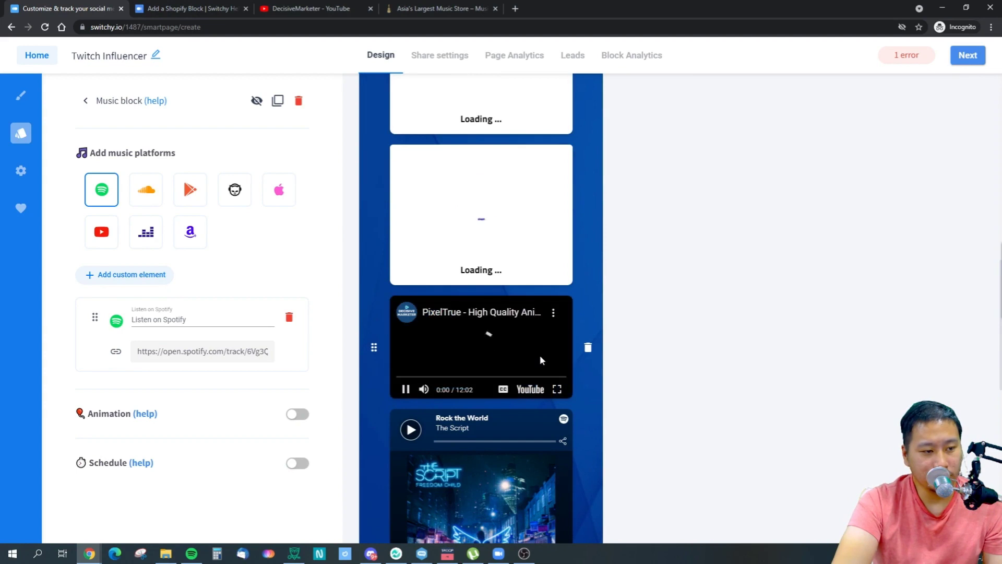
click(489, 350)
click(479, 211)
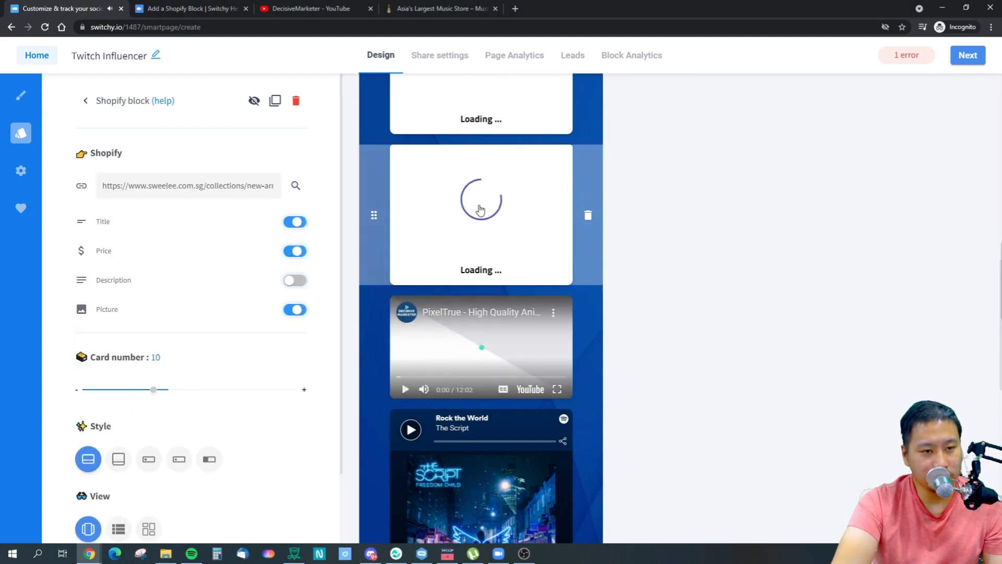
scroll(494, 233, up, 1)
click(481, 124)
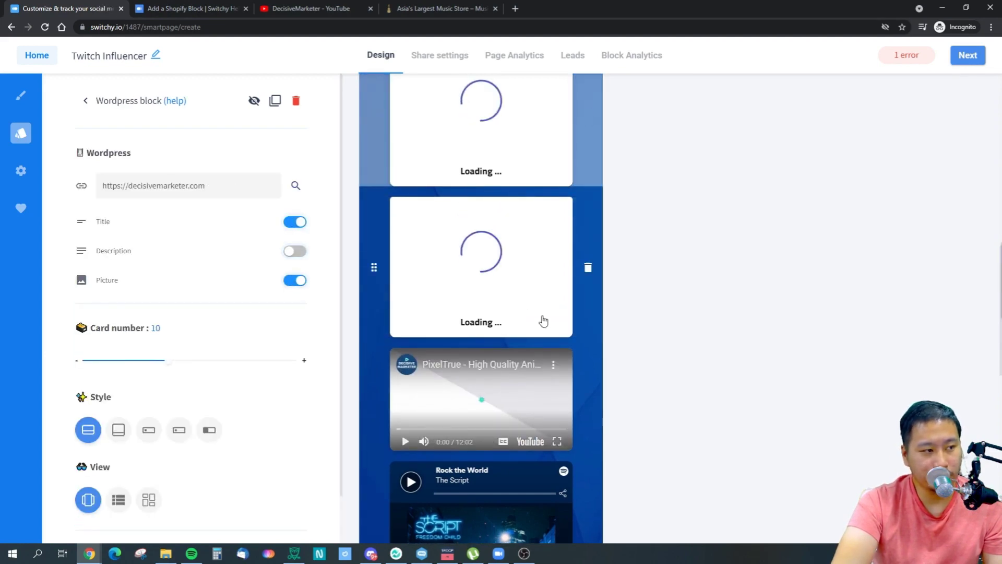
scroll(543, 321, down, 8)
click(510, 324)
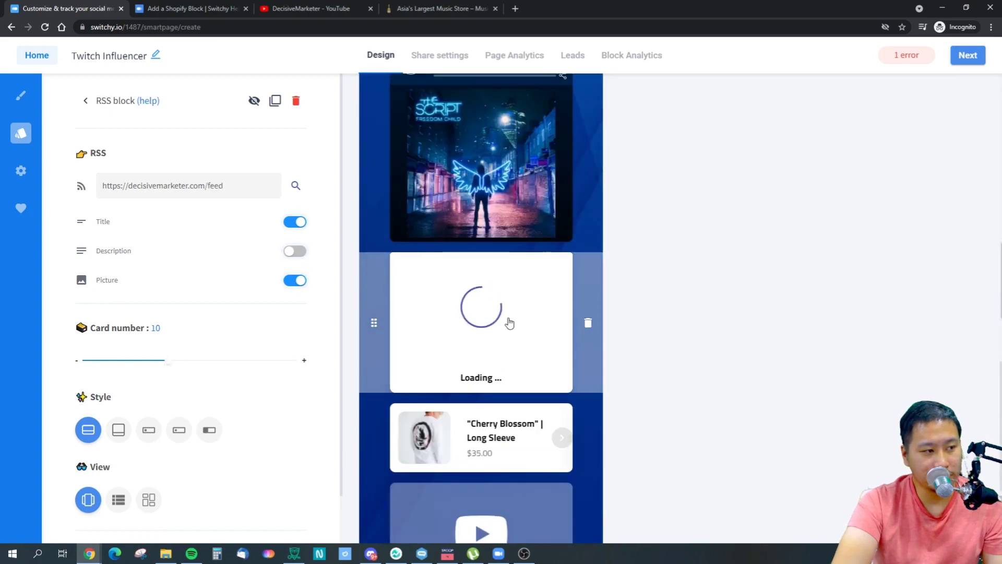
scroll(509, 324, down, 4)
Delete the broken YouTube video block and continue to the share settings.
click(588, 364)
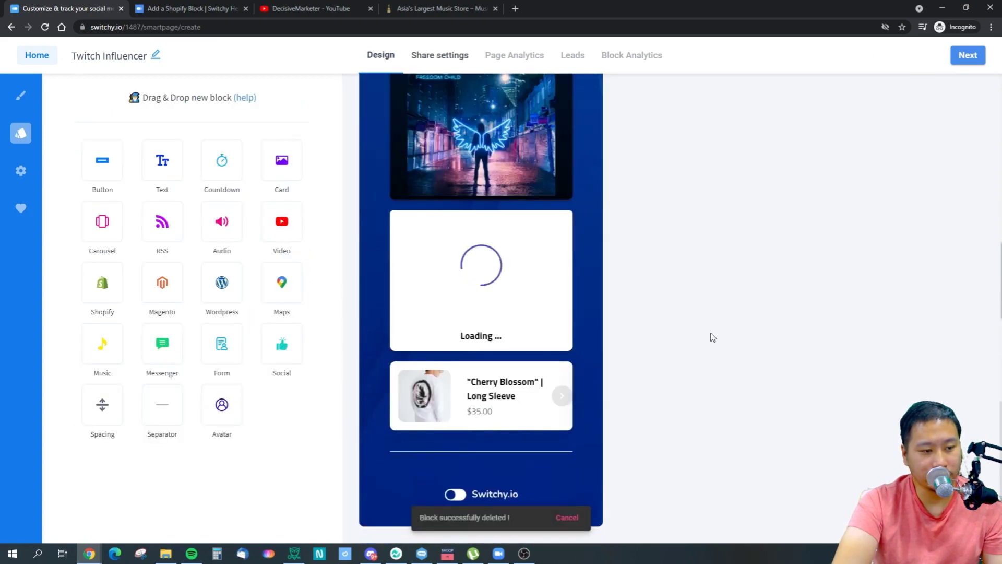
scroll(449, 201, up, 13)
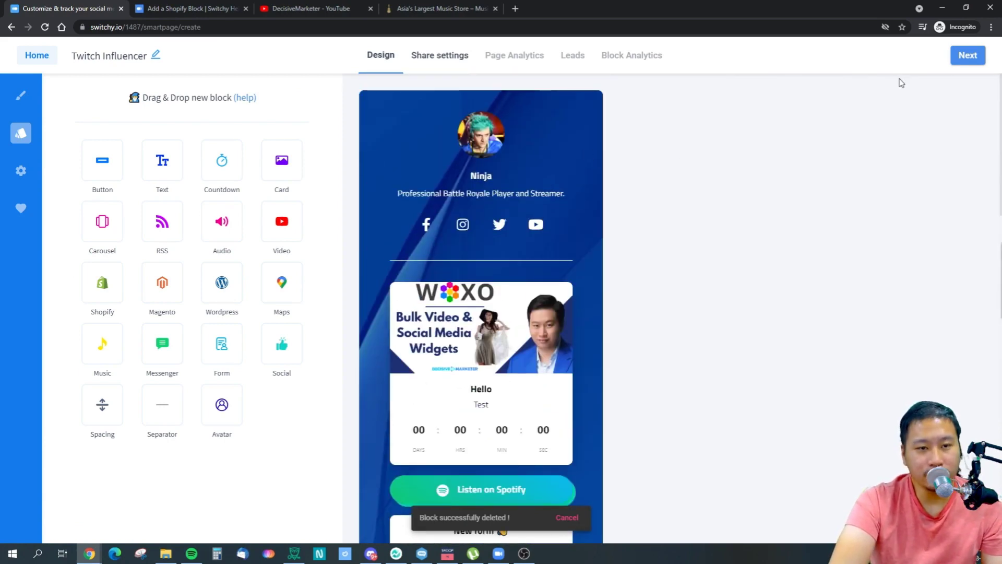
click(967, 54)
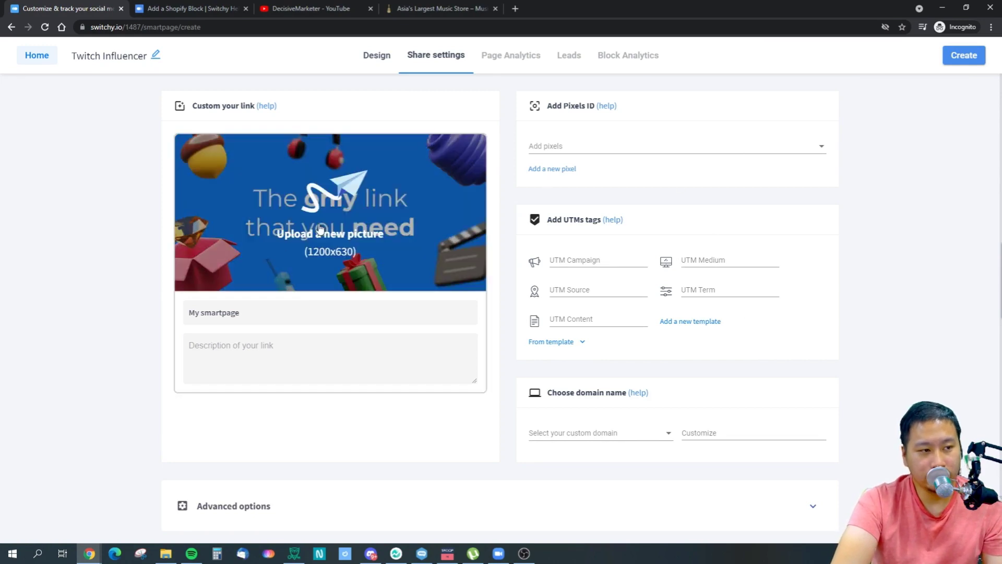
Set the link to hi.decisivemarketer.com with custom ending test999 and submit Create.
scroll(416, 313, down, 1)
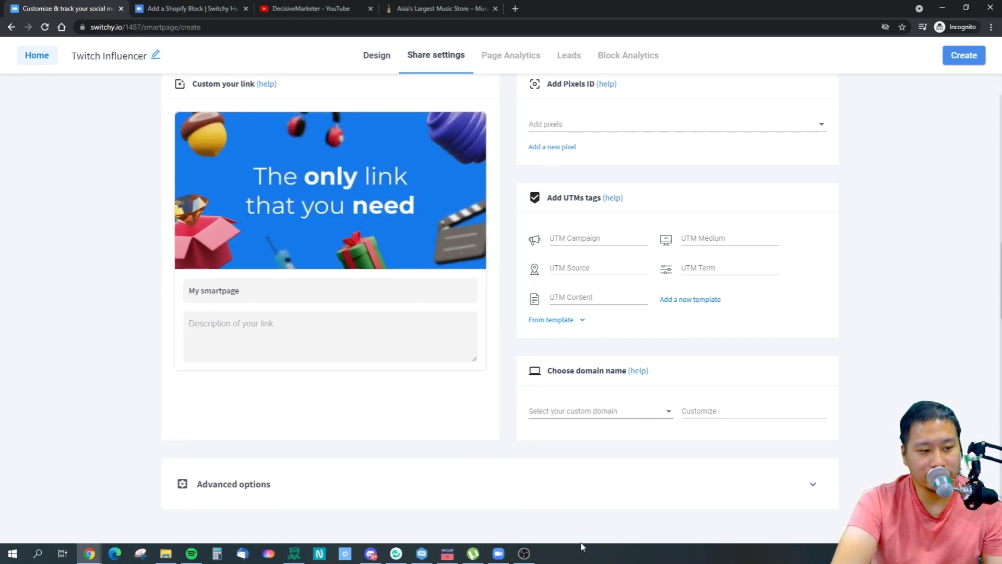
click(589, 413)
click(719, 410)
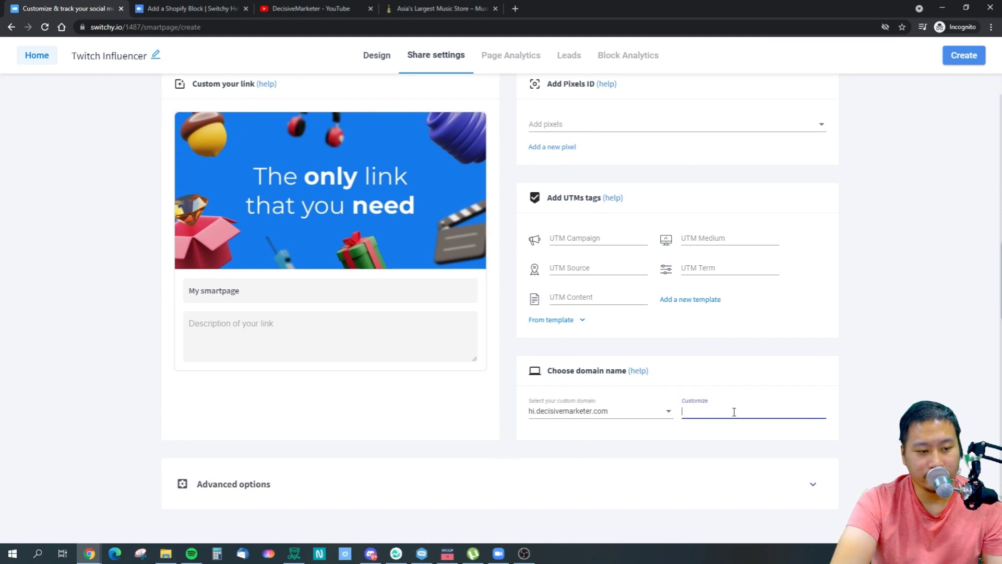
text(test999)
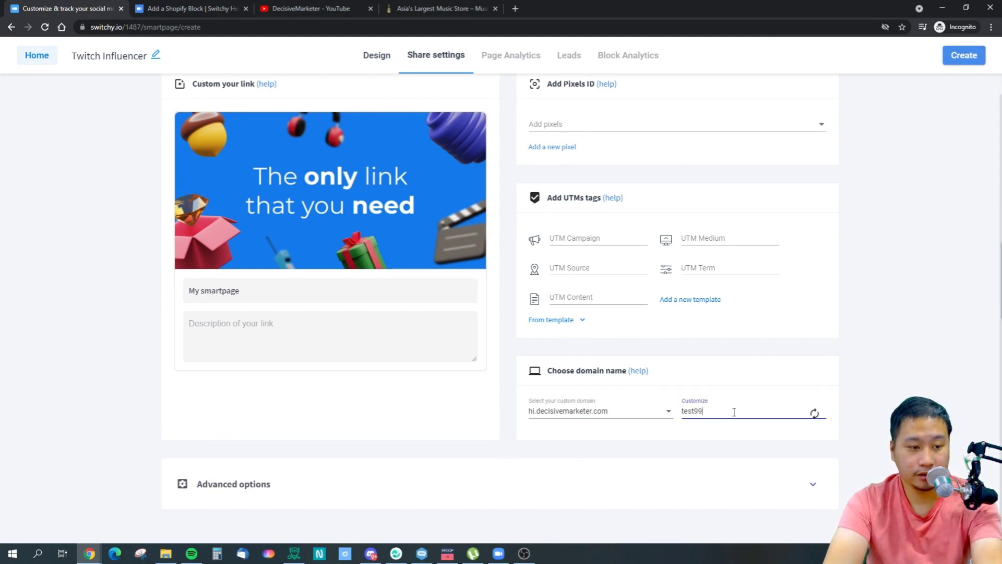
click(951, 59)
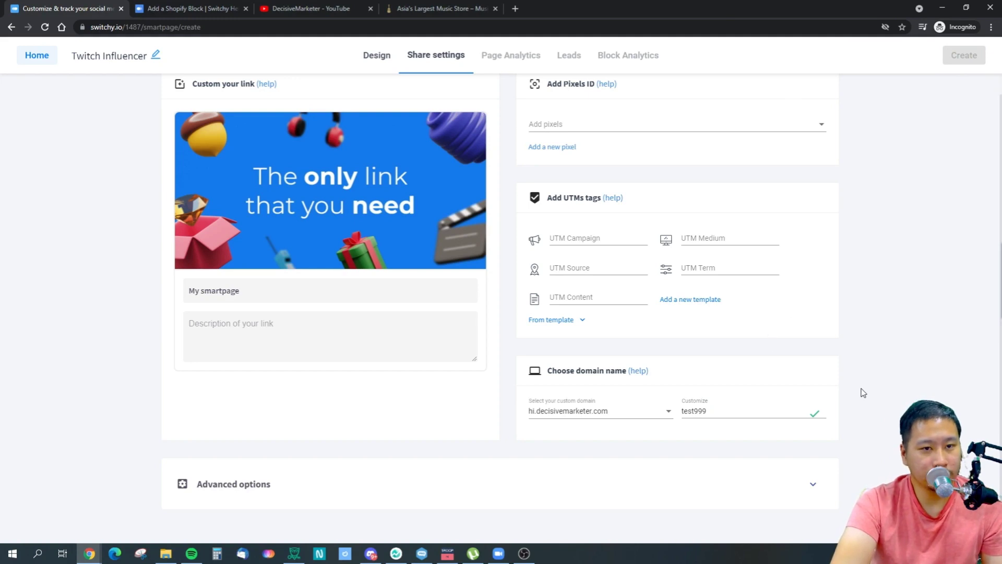
scroll(861, 389, up, 1)
scroll(861, 389, down, 1)
scroll(861, 389, up, 1)
scroll(861, 389, down, 1)
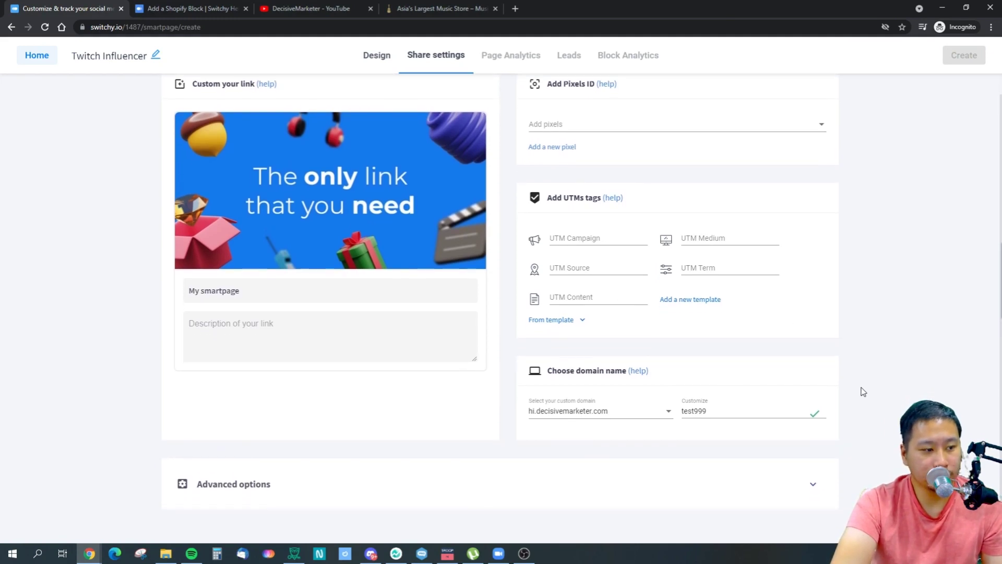
scroll(861, 388, up, 1)
scroll(864, 392, down, 1)
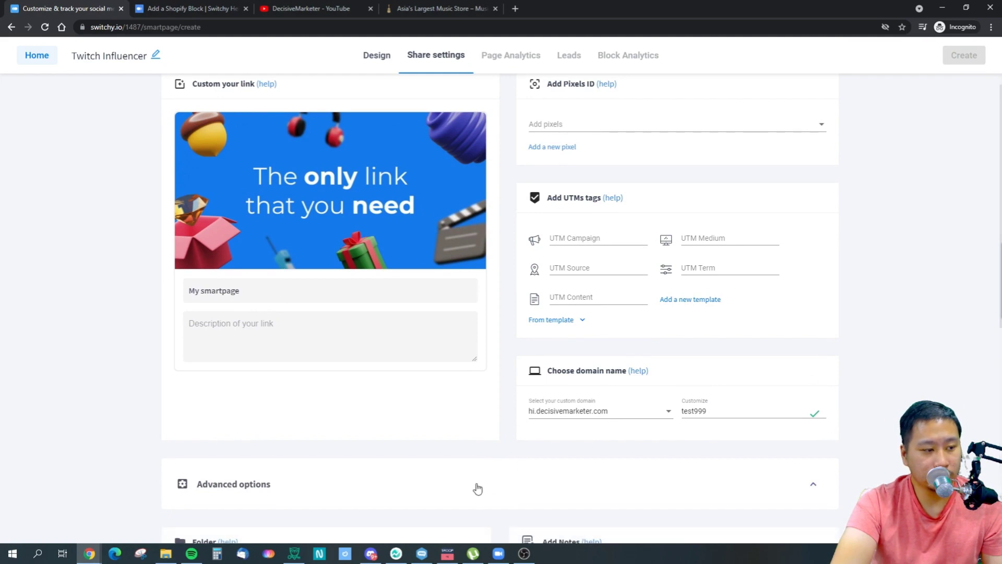
scroll(357, 338, up, 1)
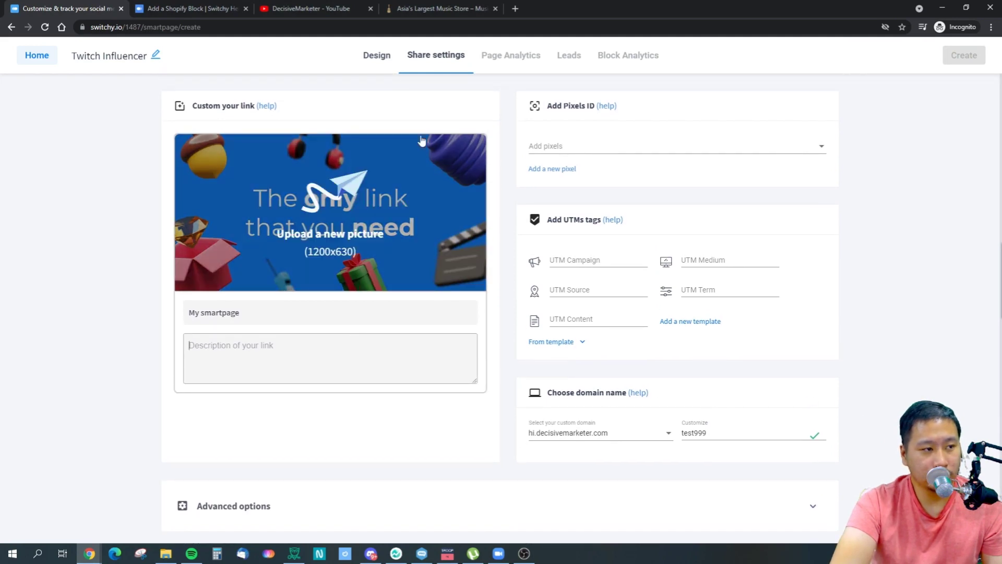
Add the Rugbysport tracking pixel and rename the smartpage title to 'Test'.
click(577, 261)
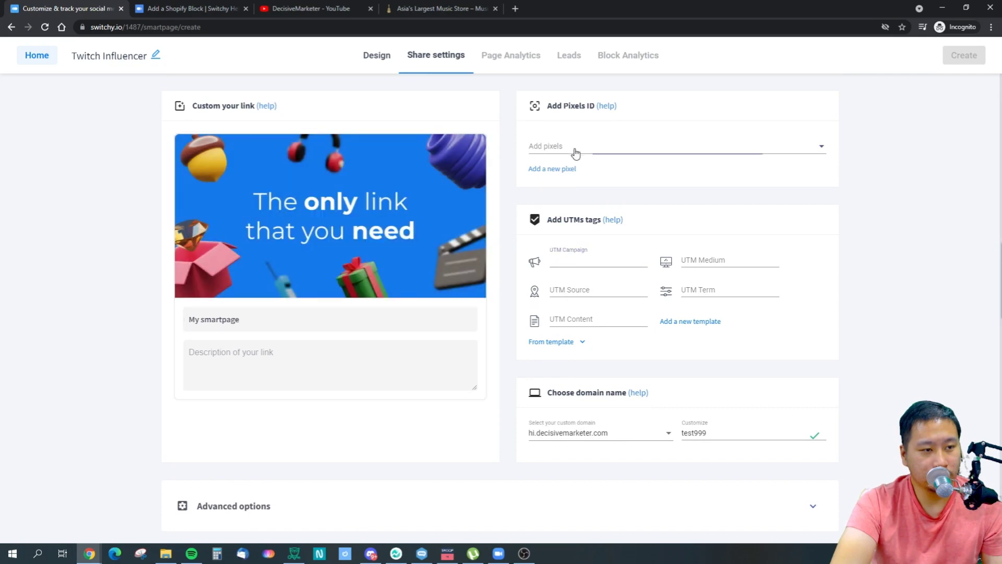
click(575, 150)
click(576, 170)
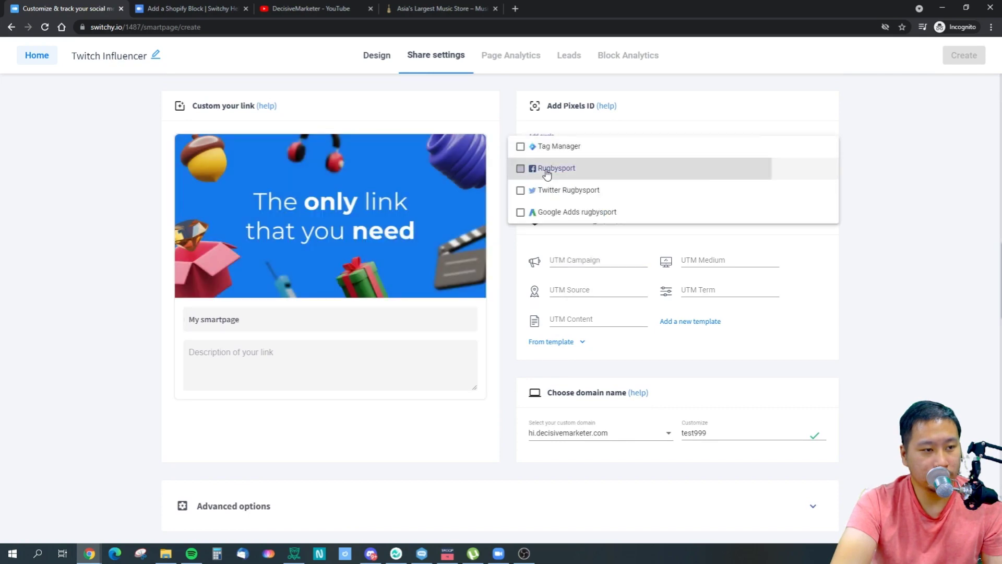
click(288, 325)
drag(215, 324, 184, 327)
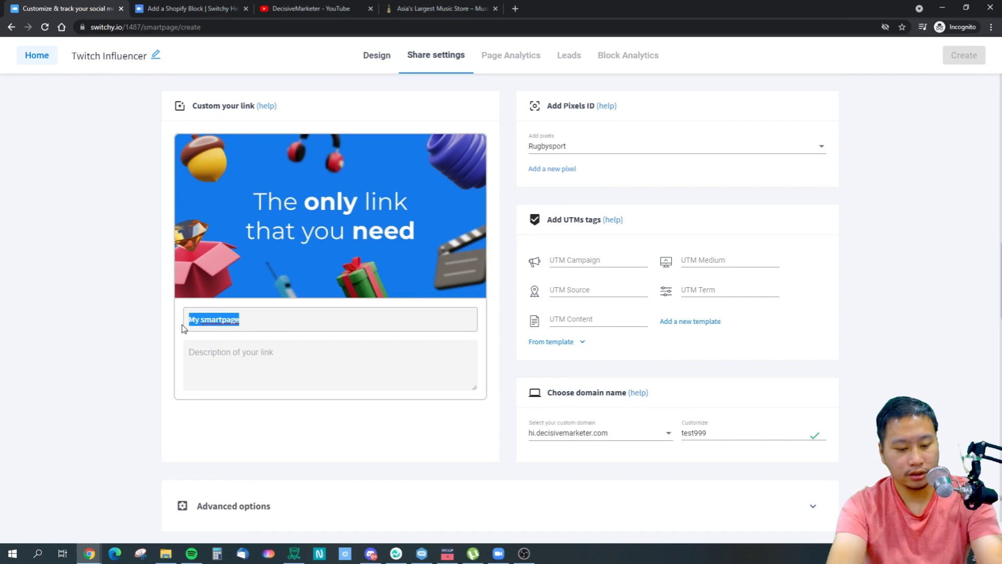
text(Test)
click(417, 370)
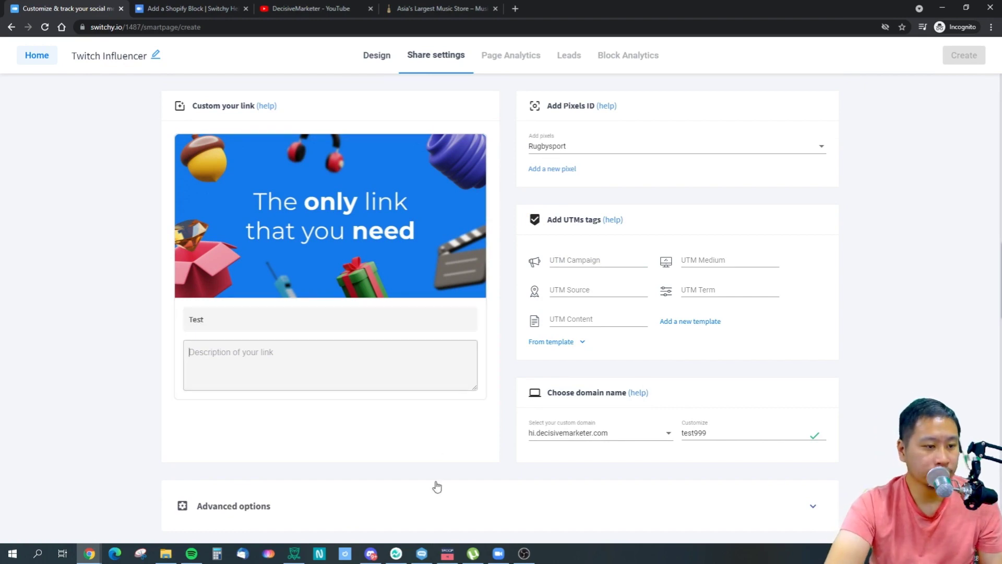
Expand the advanced link options and toggle link expiration on, then back off.
scroll(437, 485, down, 1)
click(422, 481)
scroll(397, 491, down, 4)
scroll(410, 472, down, 4)
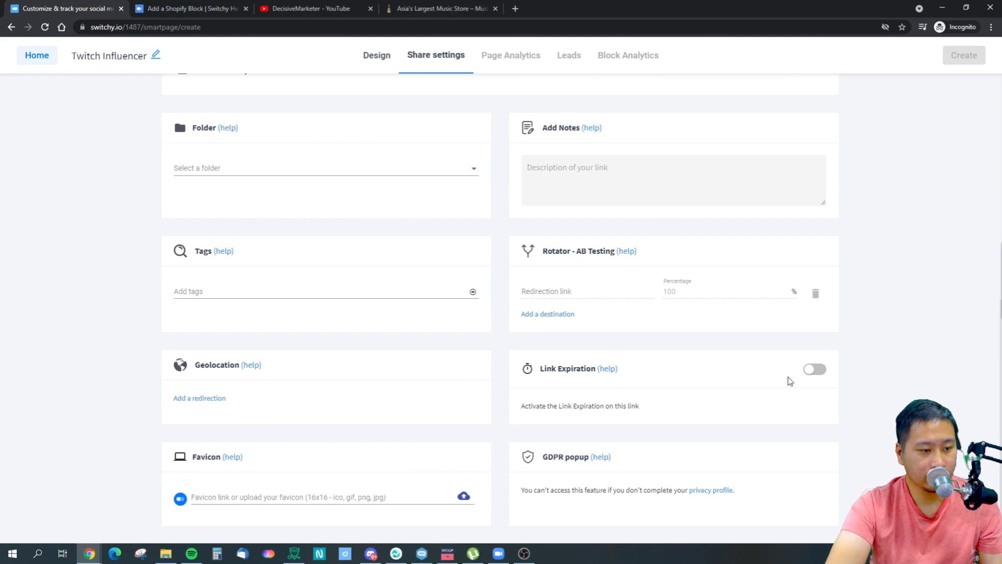
click(818, 374)
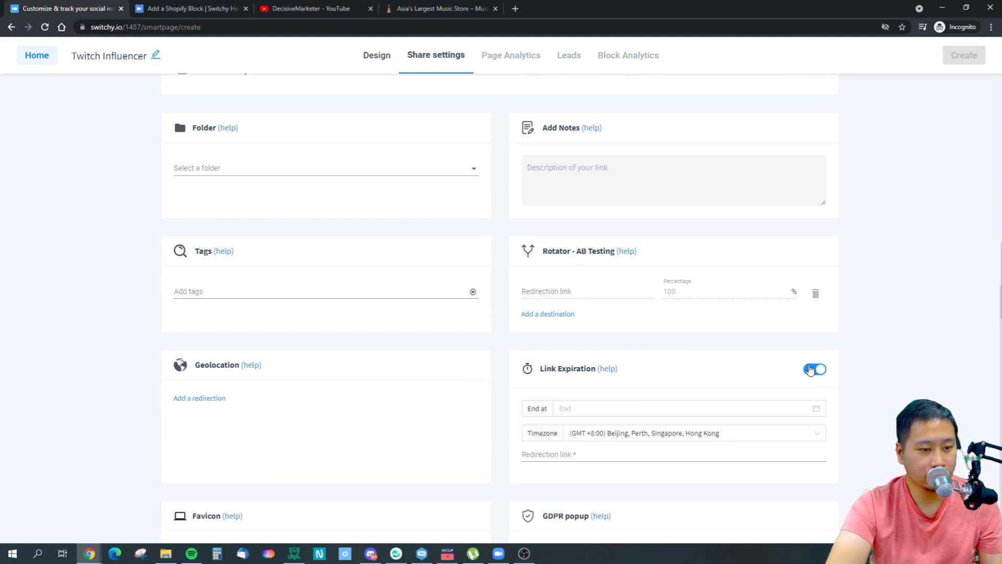
click(810, 369)
Browse the folder list without choosing a folder, then head back to the dashboard.
click(330, 175)
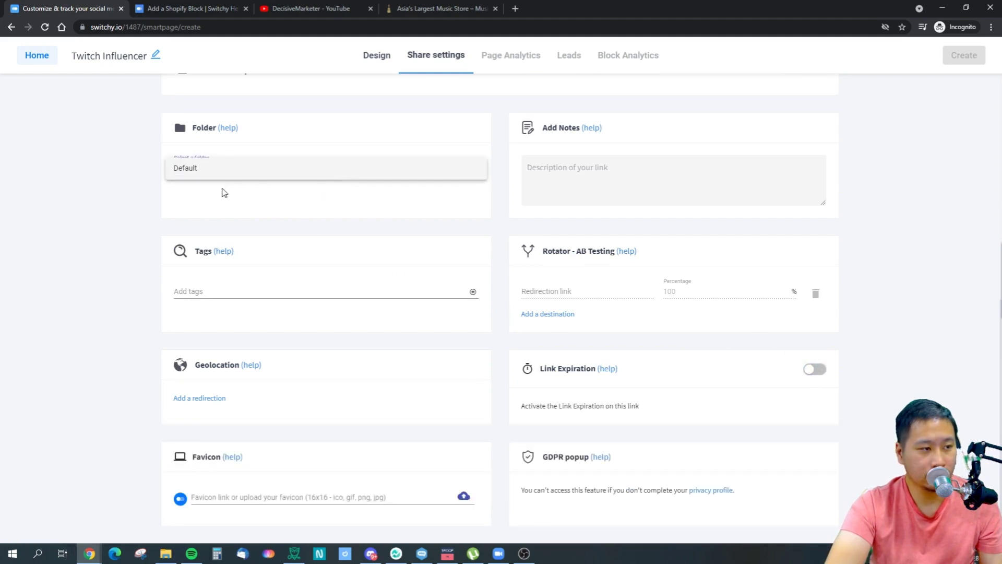
click(224, 193)
click(237, 172)
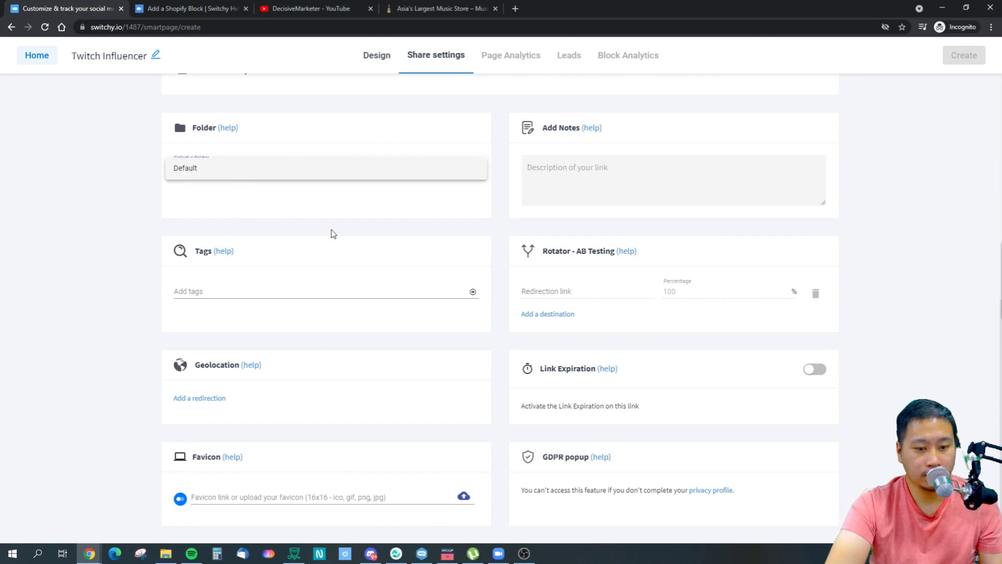
click(680, 246)
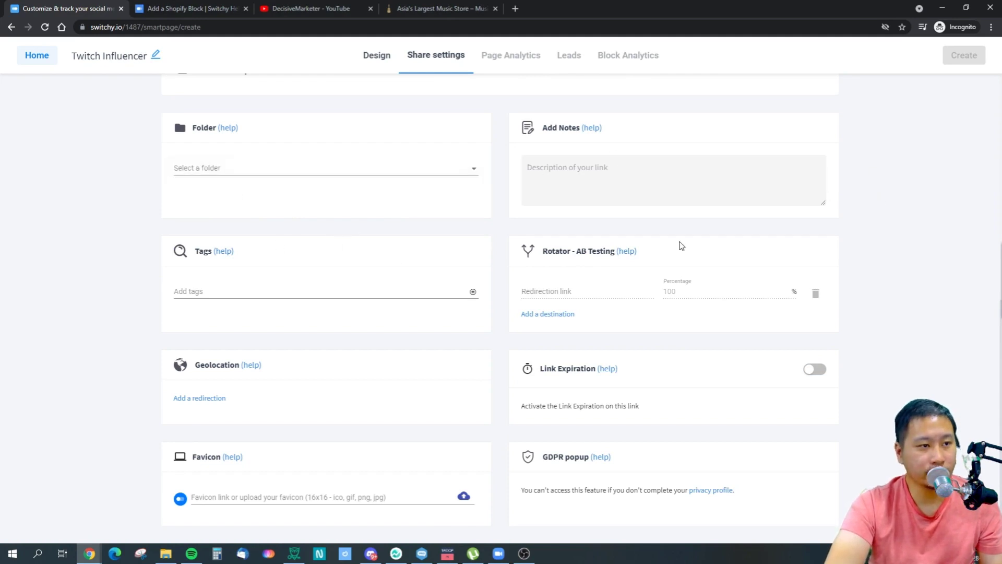
scroll(680, 245, up, 5)
scroll(744, 390, down, 3)
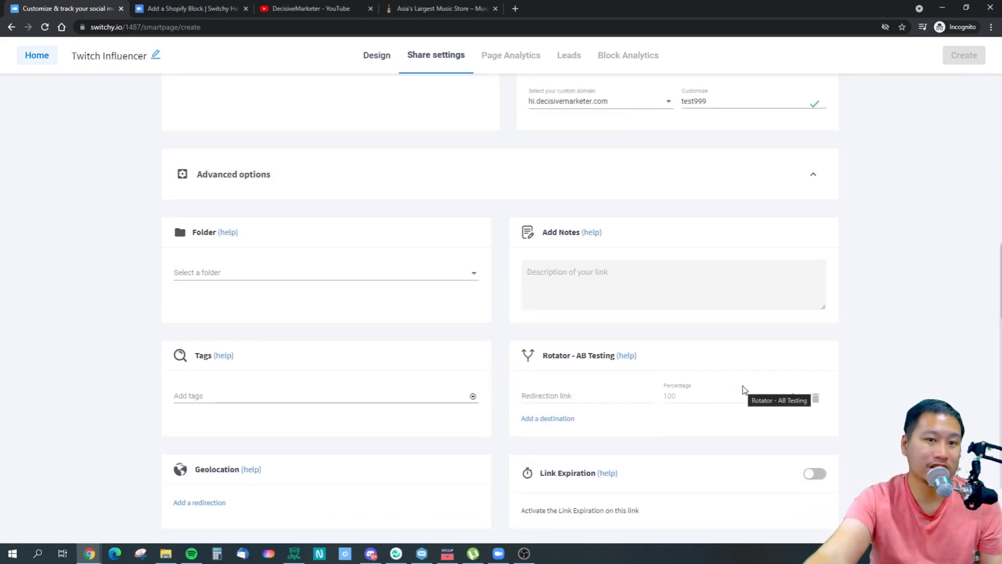
scroll(896, 264, up, 1)
scroll(896, 264, up, 6)
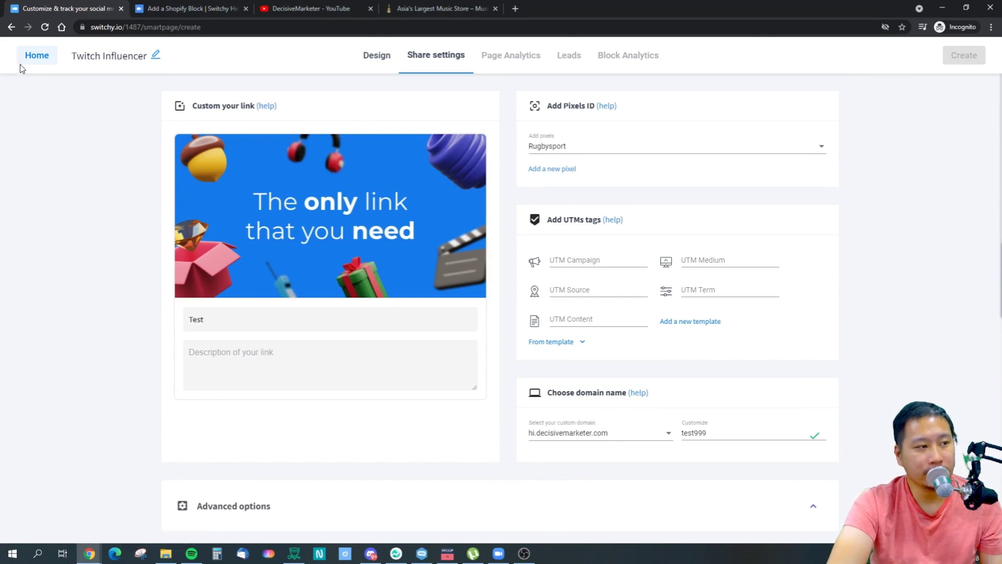
click(34, 56)
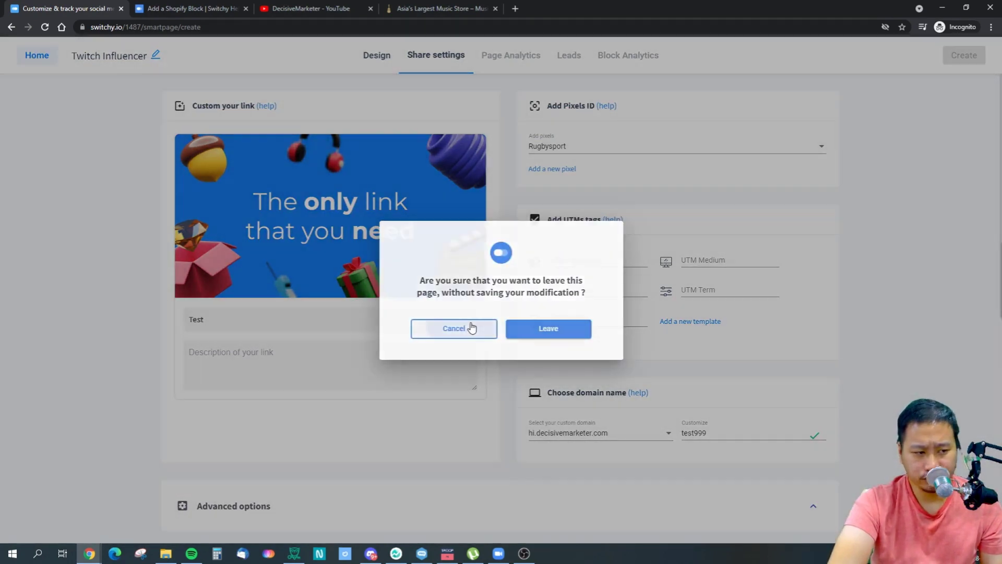
Stay in the editor and review the available tracking pixels.
click(459, 328)
scroll(534, 367, down, 8)
scroll(535, 367, down, 1)
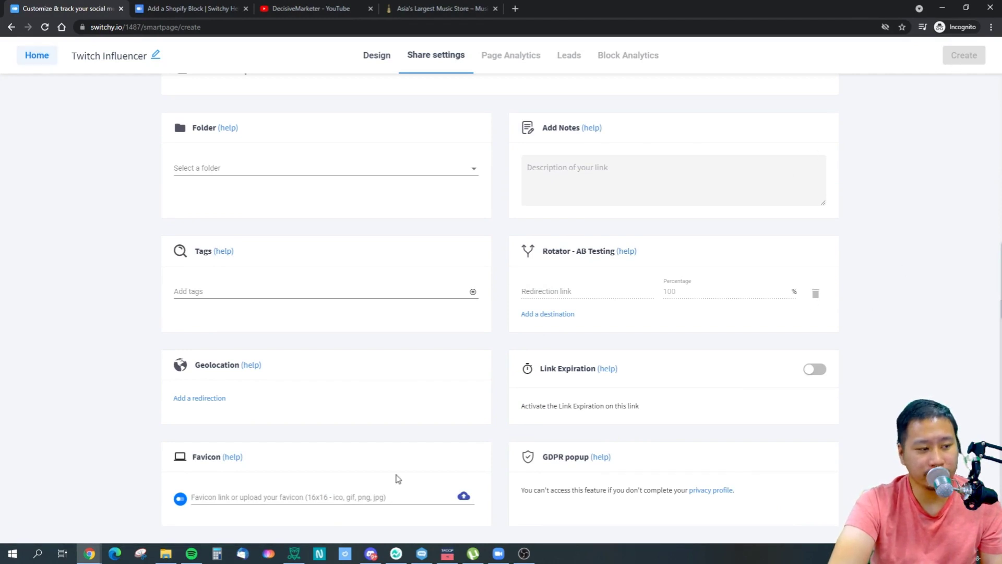
scroll(433, 427, up, 8)
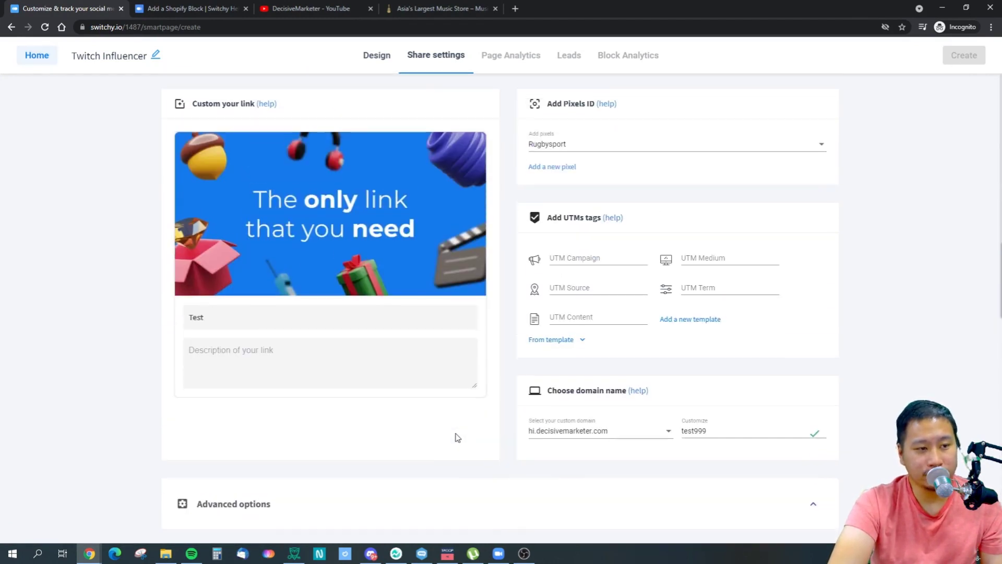
click(616, 149)
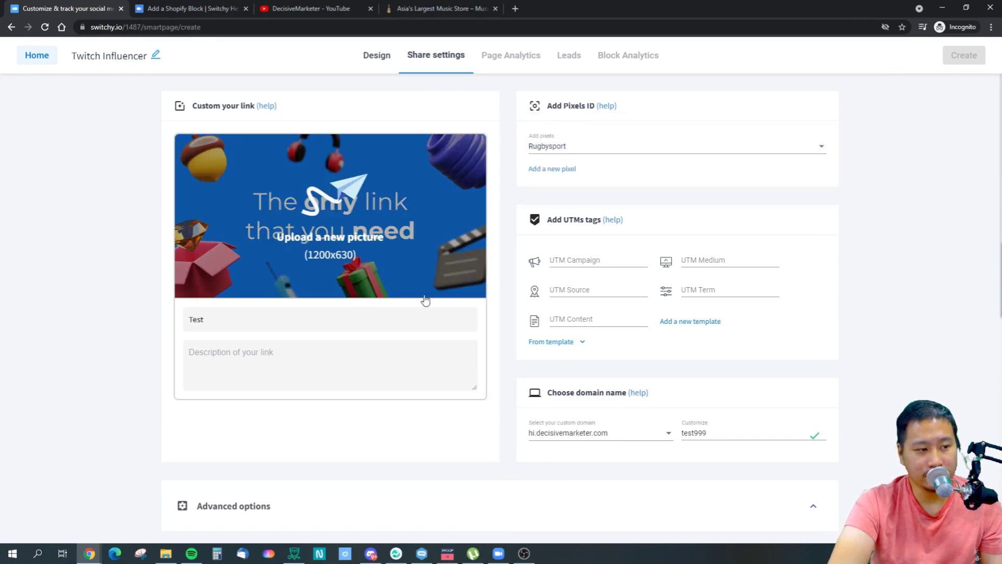
click(895, 354)
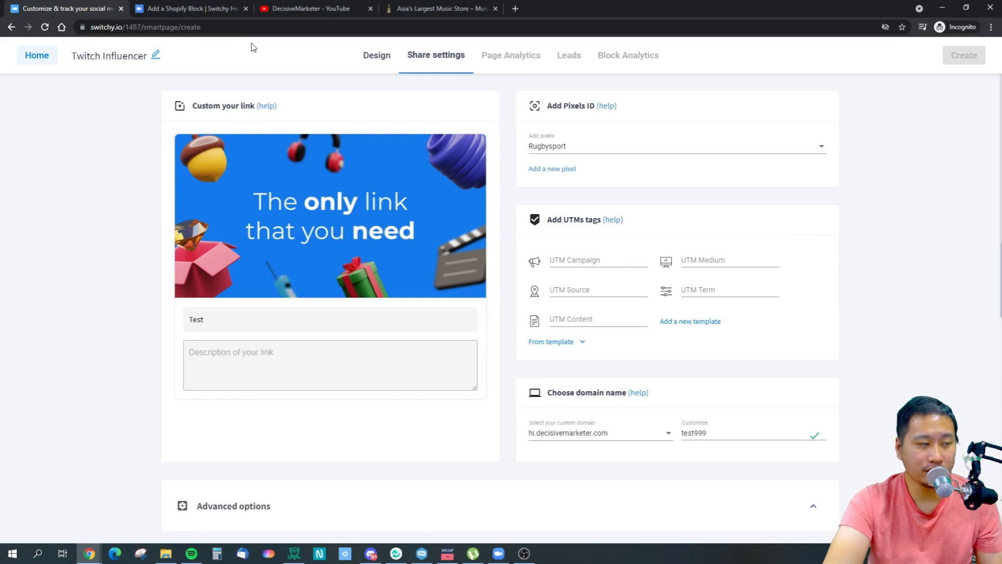
Check the Shopify block help article, then leave the editor unsaved and start a new smartpage.
click(142, 7)
click(92, 7)
click(183, 5)
click(42, 5)
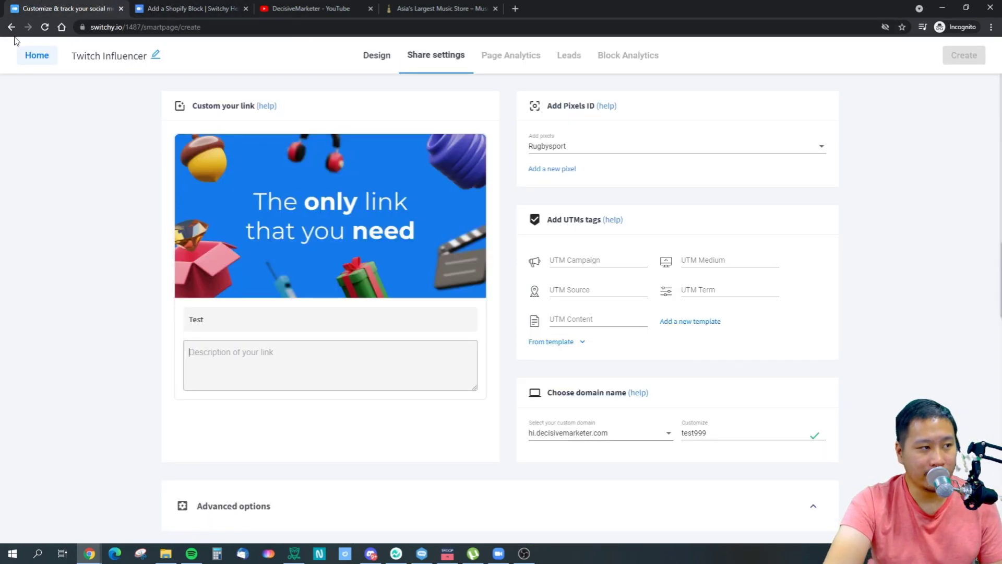
click(31, 55)
click(529, 328)
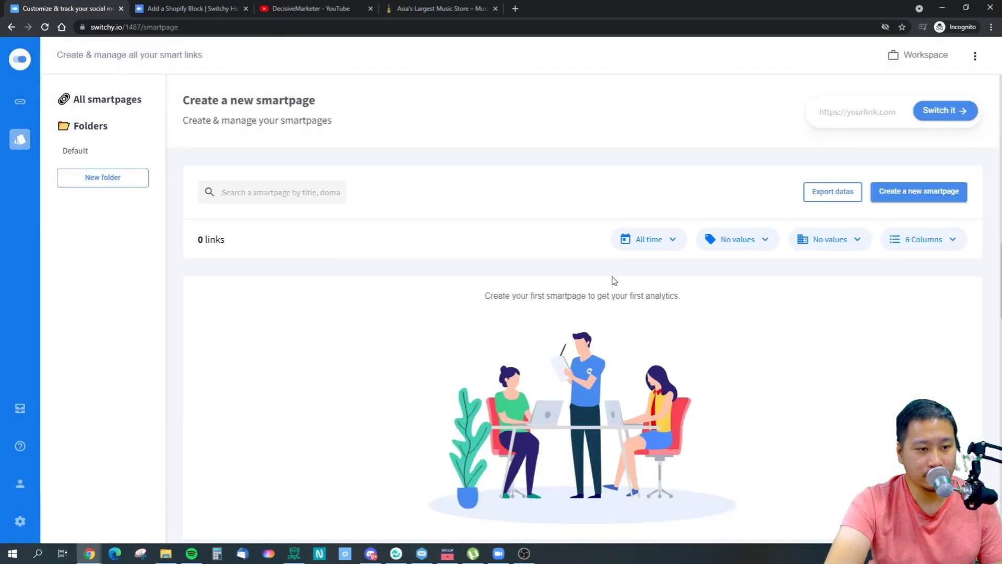
click(890, 204)
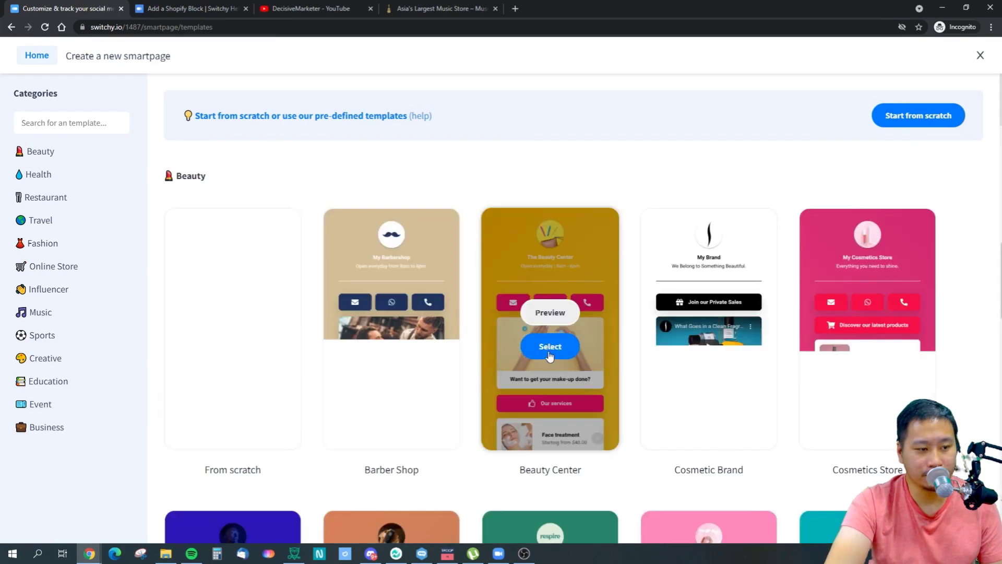
Start from the Beauty Center template and delete the contact, Our services, Purchase products and video blocks.
click(550, 347)
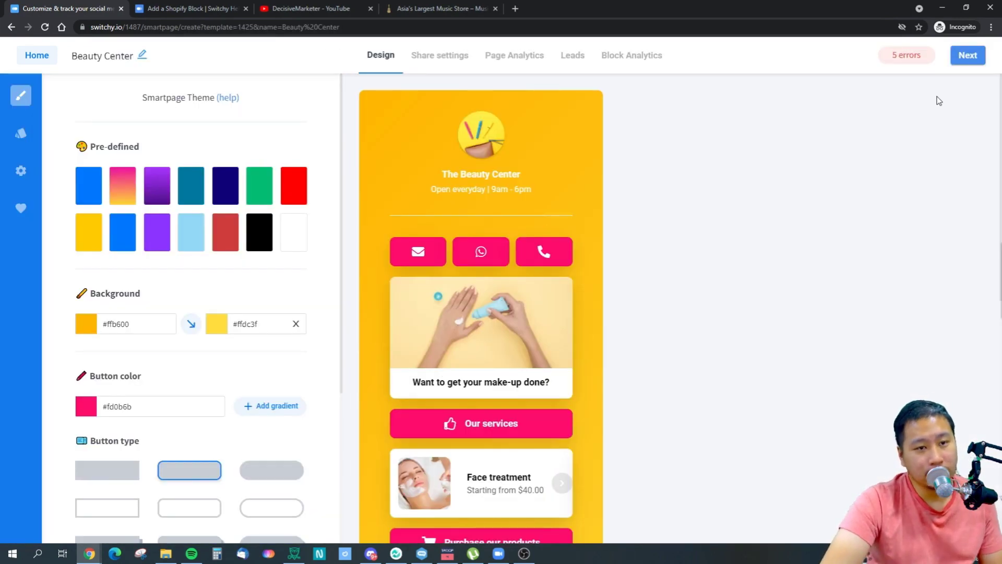
scroll(518, 340, down, 3)
scroll(585, 187, up, 2)
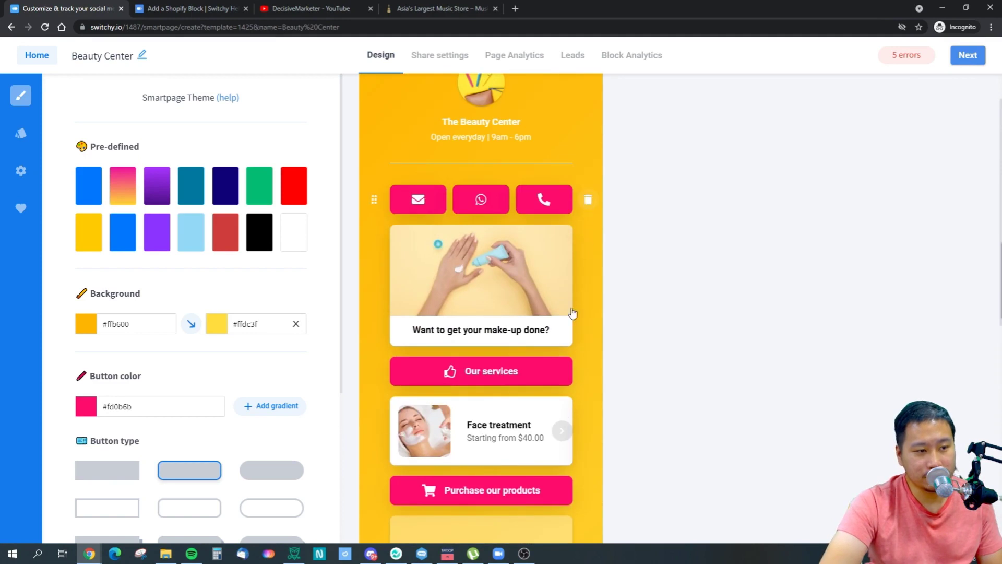
click(588, 199)
click(588, 334)
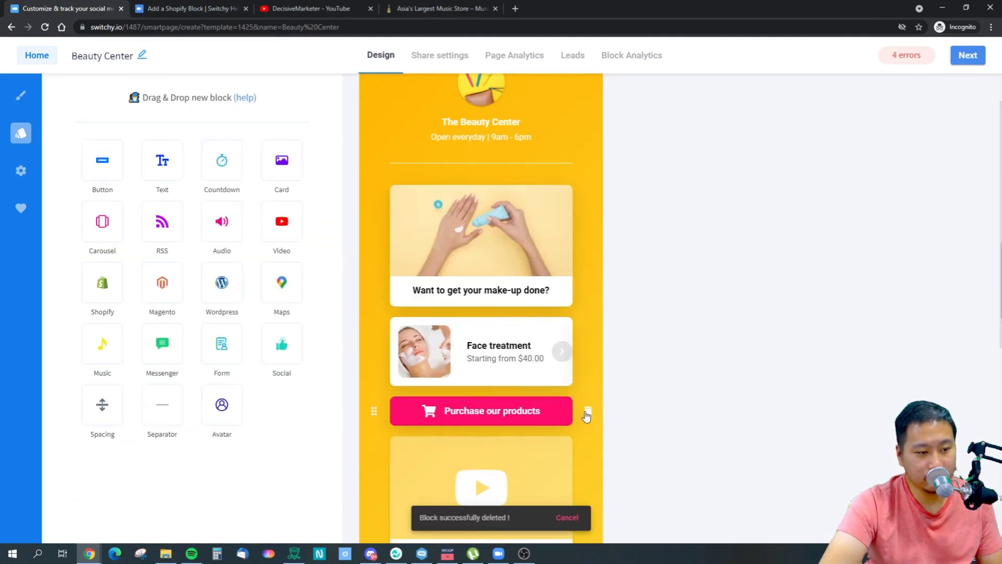
click(587, 411)
click(587, 454)
Delete the Where you can find us and Book a massage for two blocks, then go to share settings.
scroll(574, 366, down, 3)
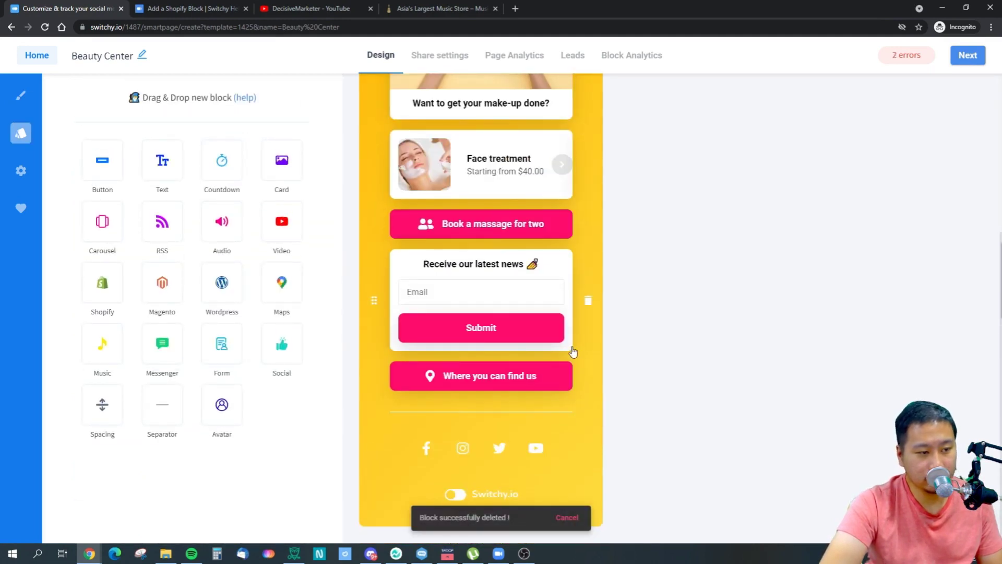
click(589, 379)
click(587, 264)
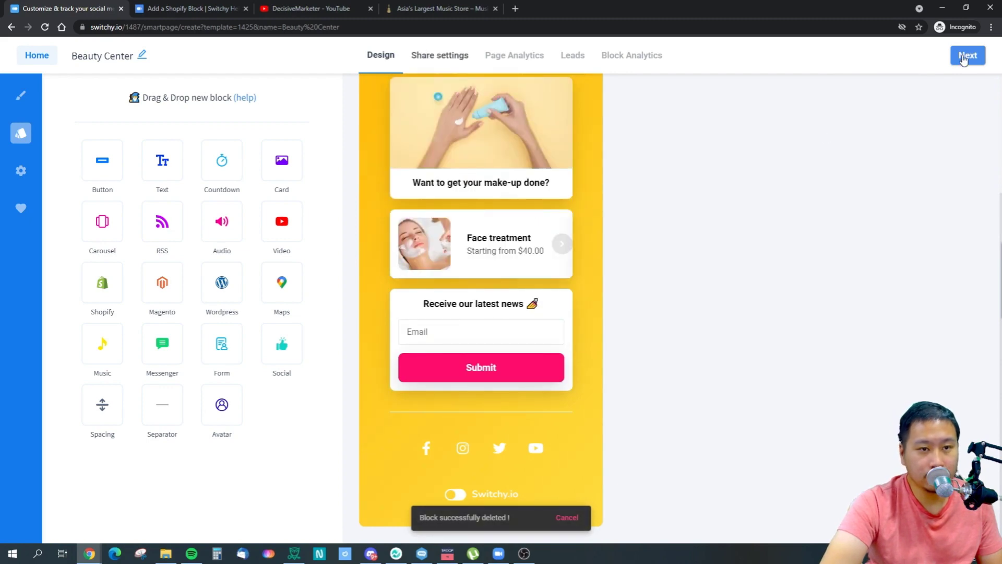
click(967, 55)
click(624, 432)
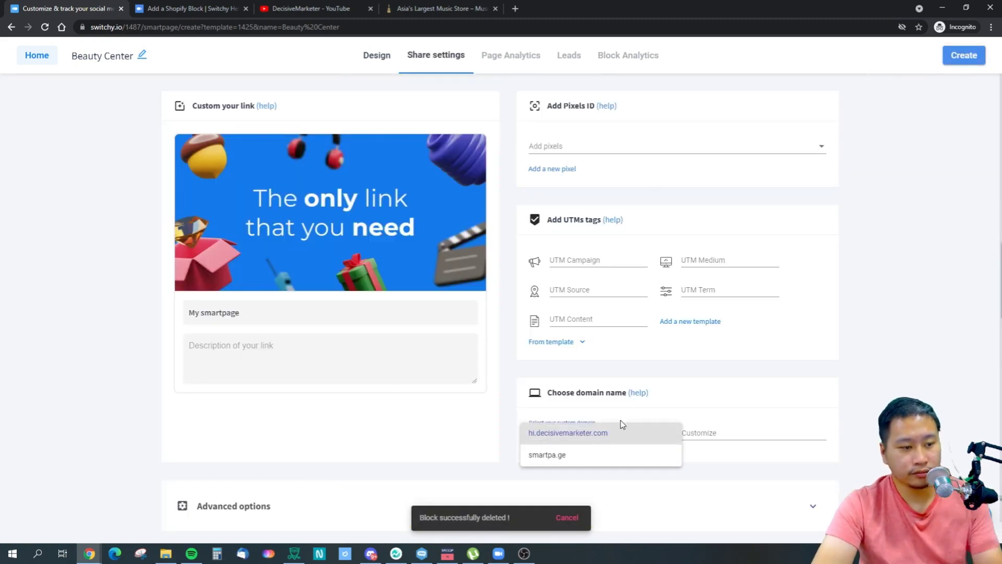
Set the link to hi.decisivemarketer.com/test456 and submit Create.
click(568, 471)
click(581, 437)
click(583, 435)
click(730, 434)
text(test456)
click(878, 329)
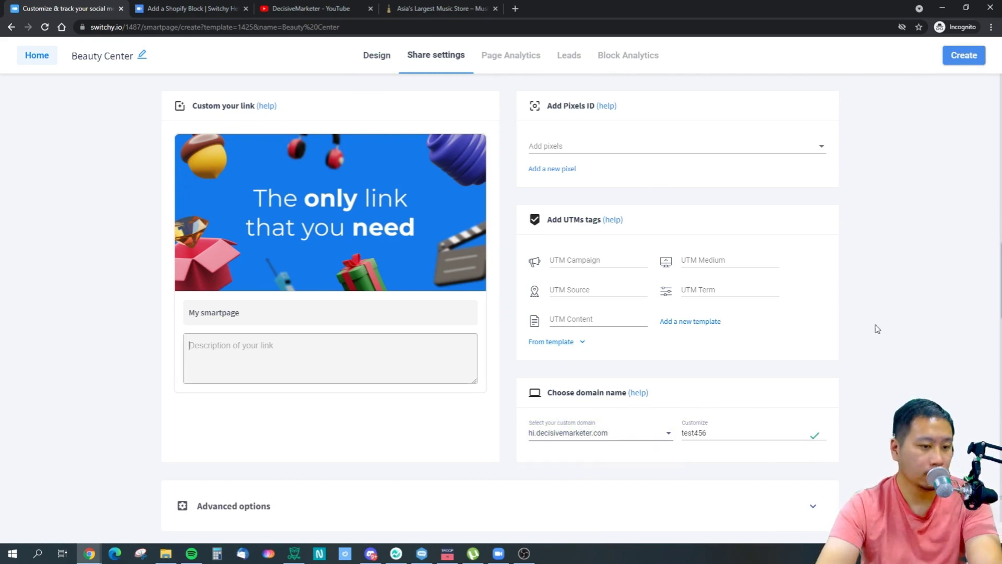
click(962, 62)
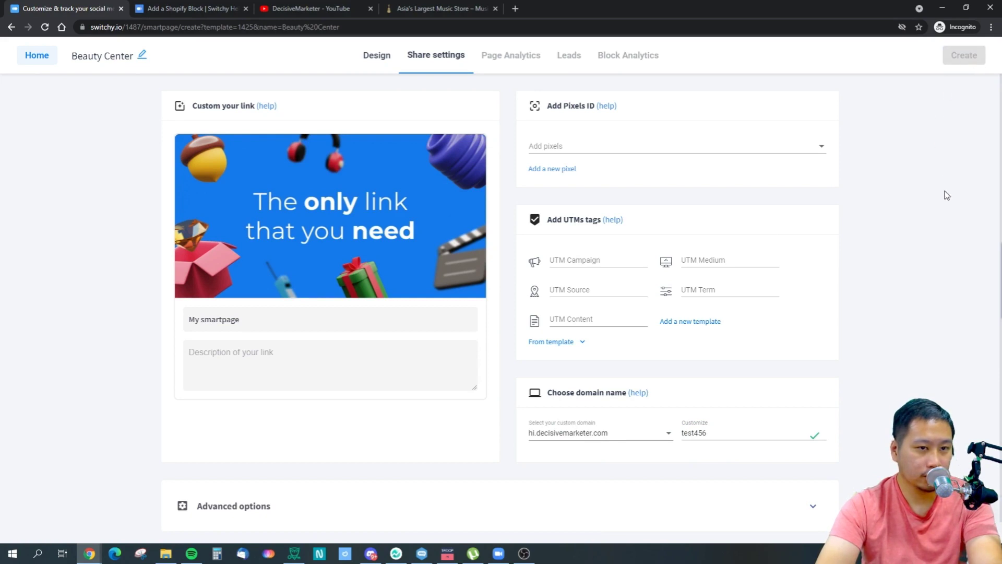
Leave the Beauty Center editor without saving changes.
scroll(914, 250, down, 1)
scroll(914, 251, up, 1)
scroll(915, 251, down, 1)
scroll(819, 250, up, 1)
click(36, 58)
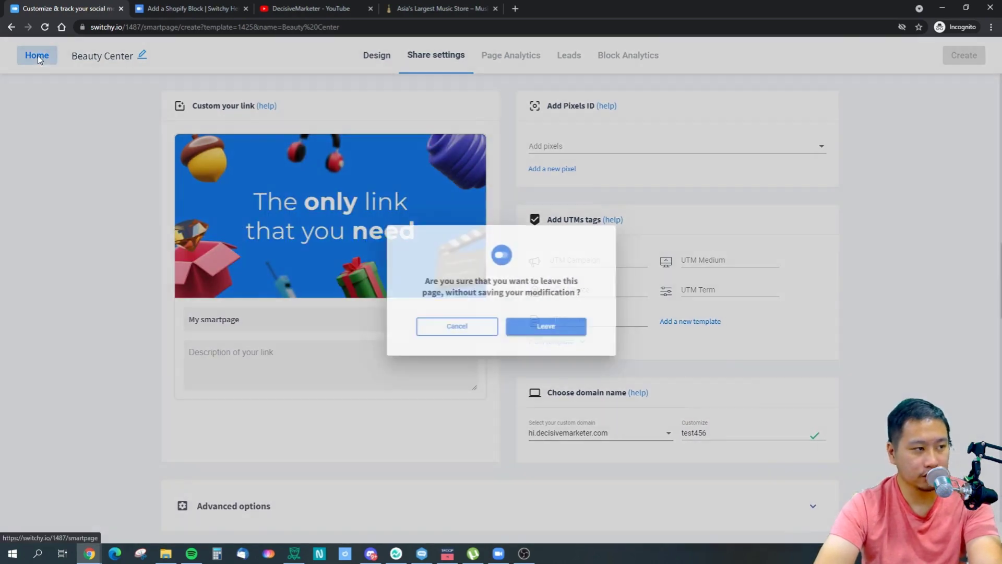
click(533, 334)
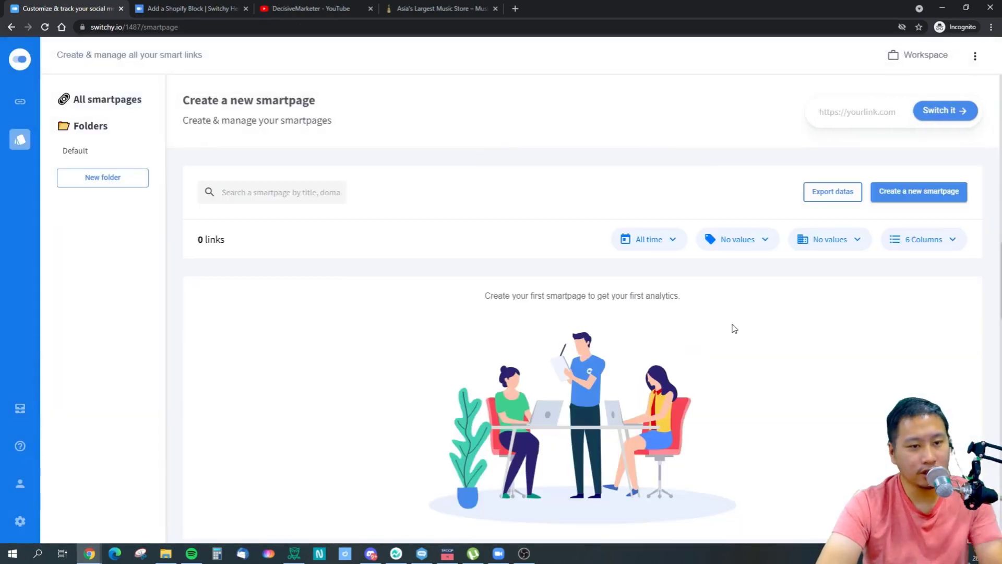
Close the Shopify help, DecisiveMarketer YouTube and music store browser tabs.
click(183, 9)
click(246, 10)
click(244, 9)
click(244, 9)
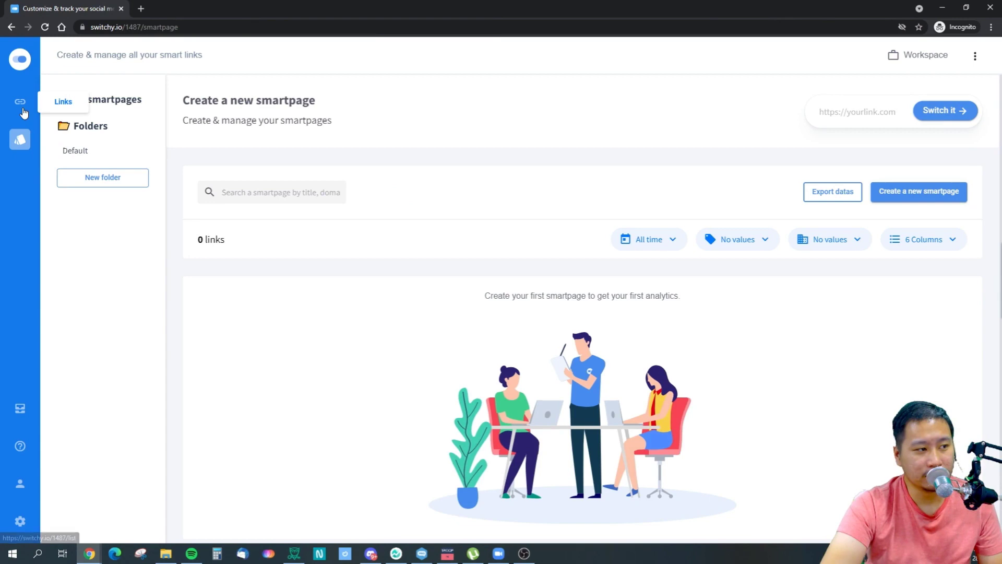
Delete the appsumo.com test link from the Links list.
click(17, 70)
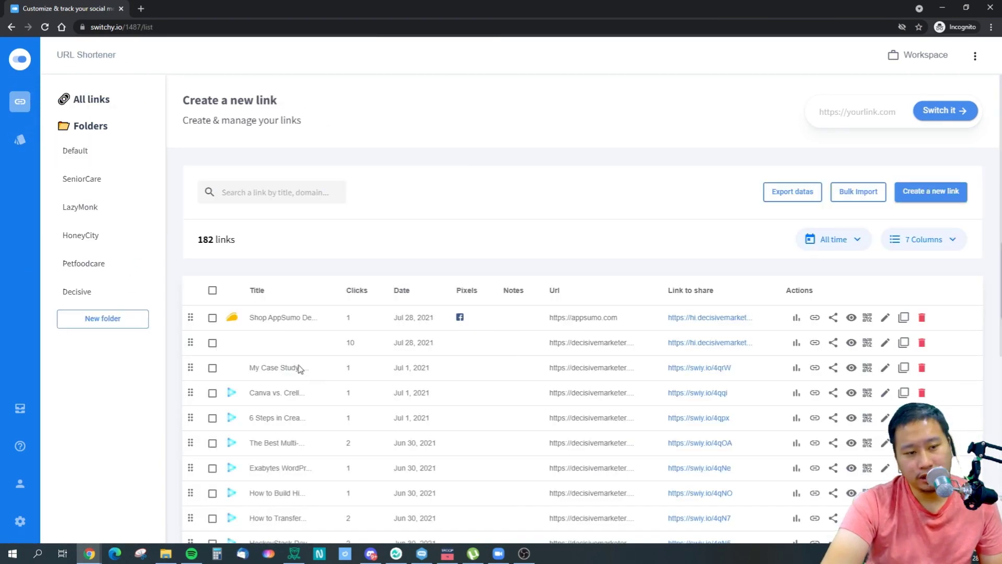
click(213, 318)
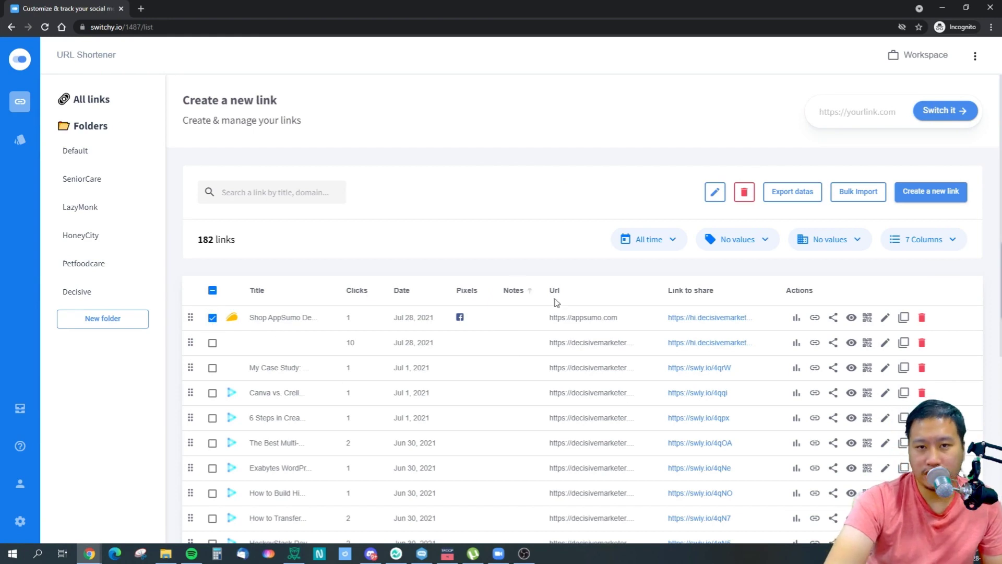
click(922, 317)
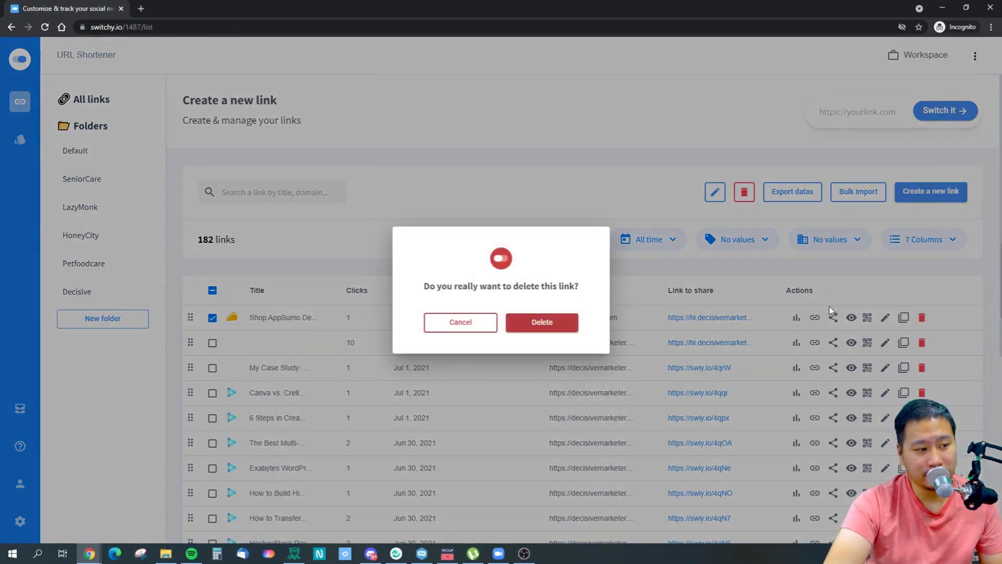
click(540, 322)
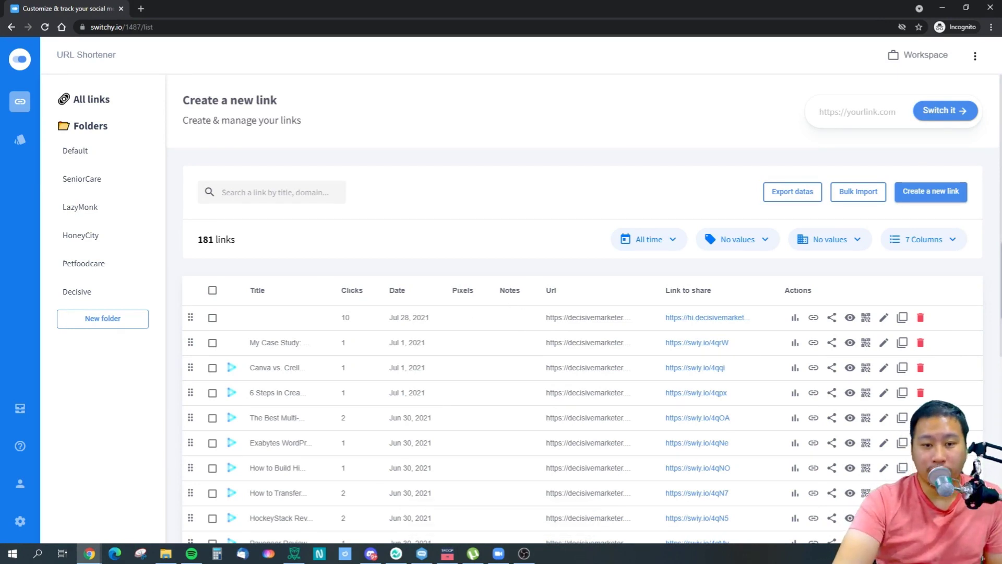
key(alt+Tab)
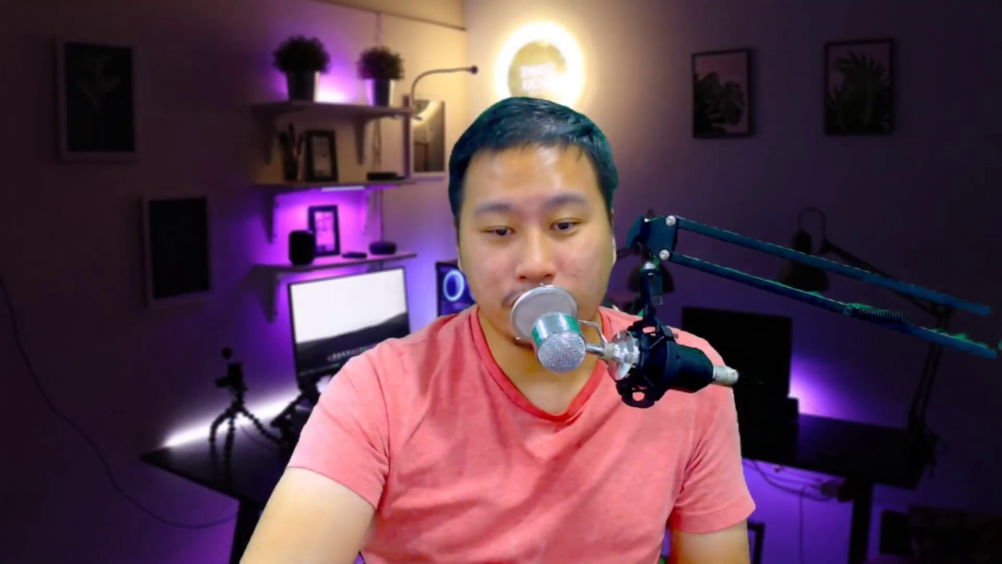